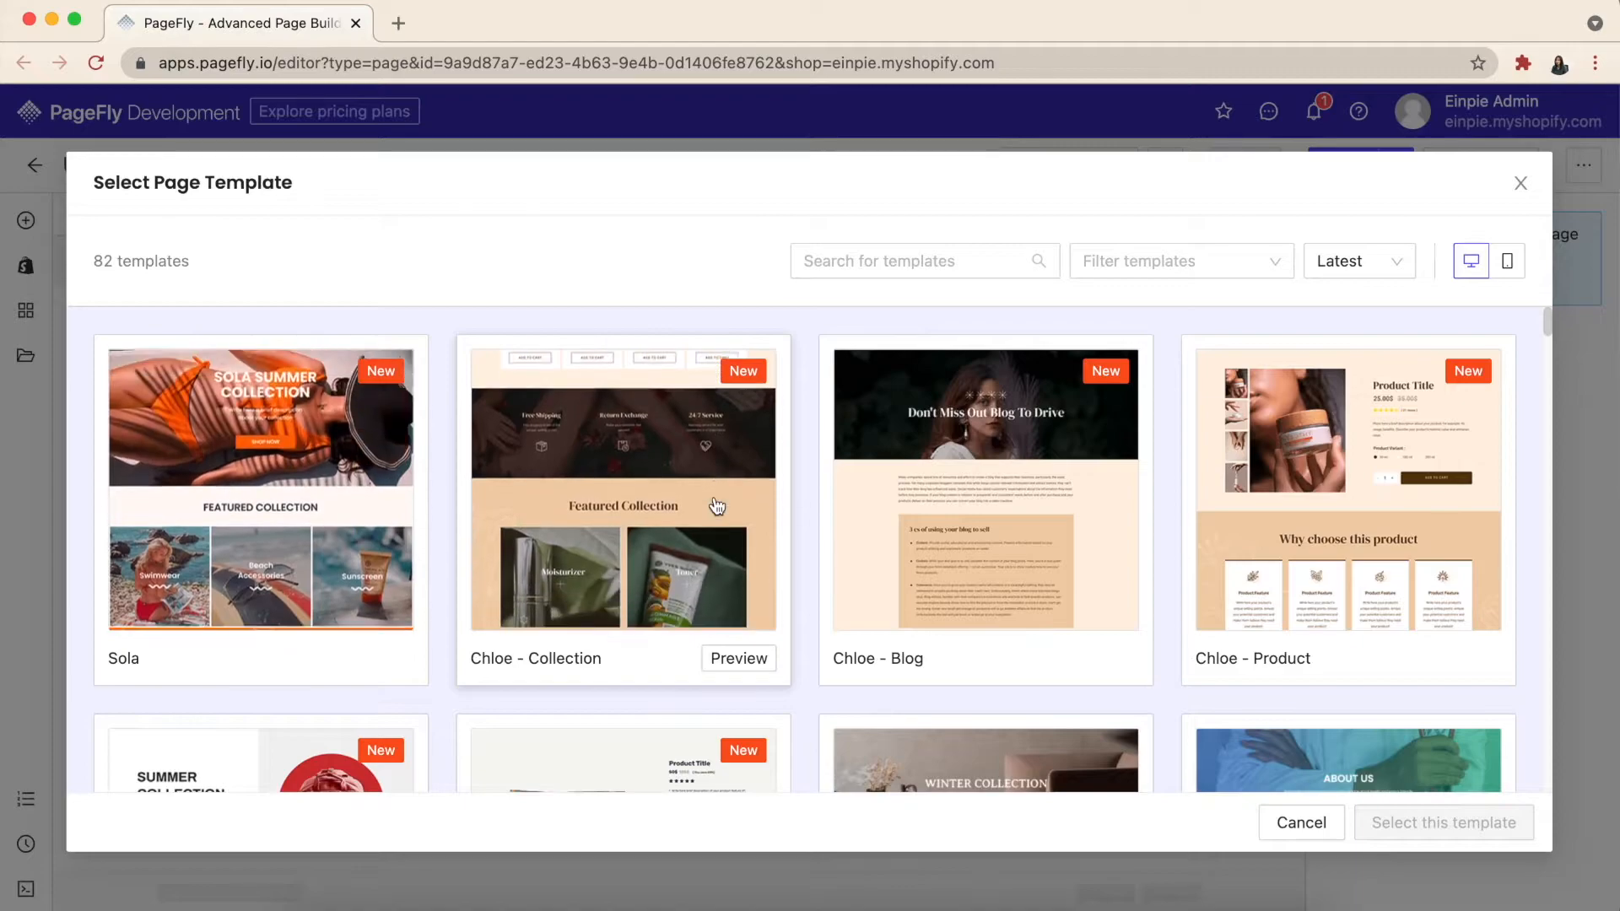
- Filter the page templates by Landing Page and browse the matching designs
left_click(1096, 257)
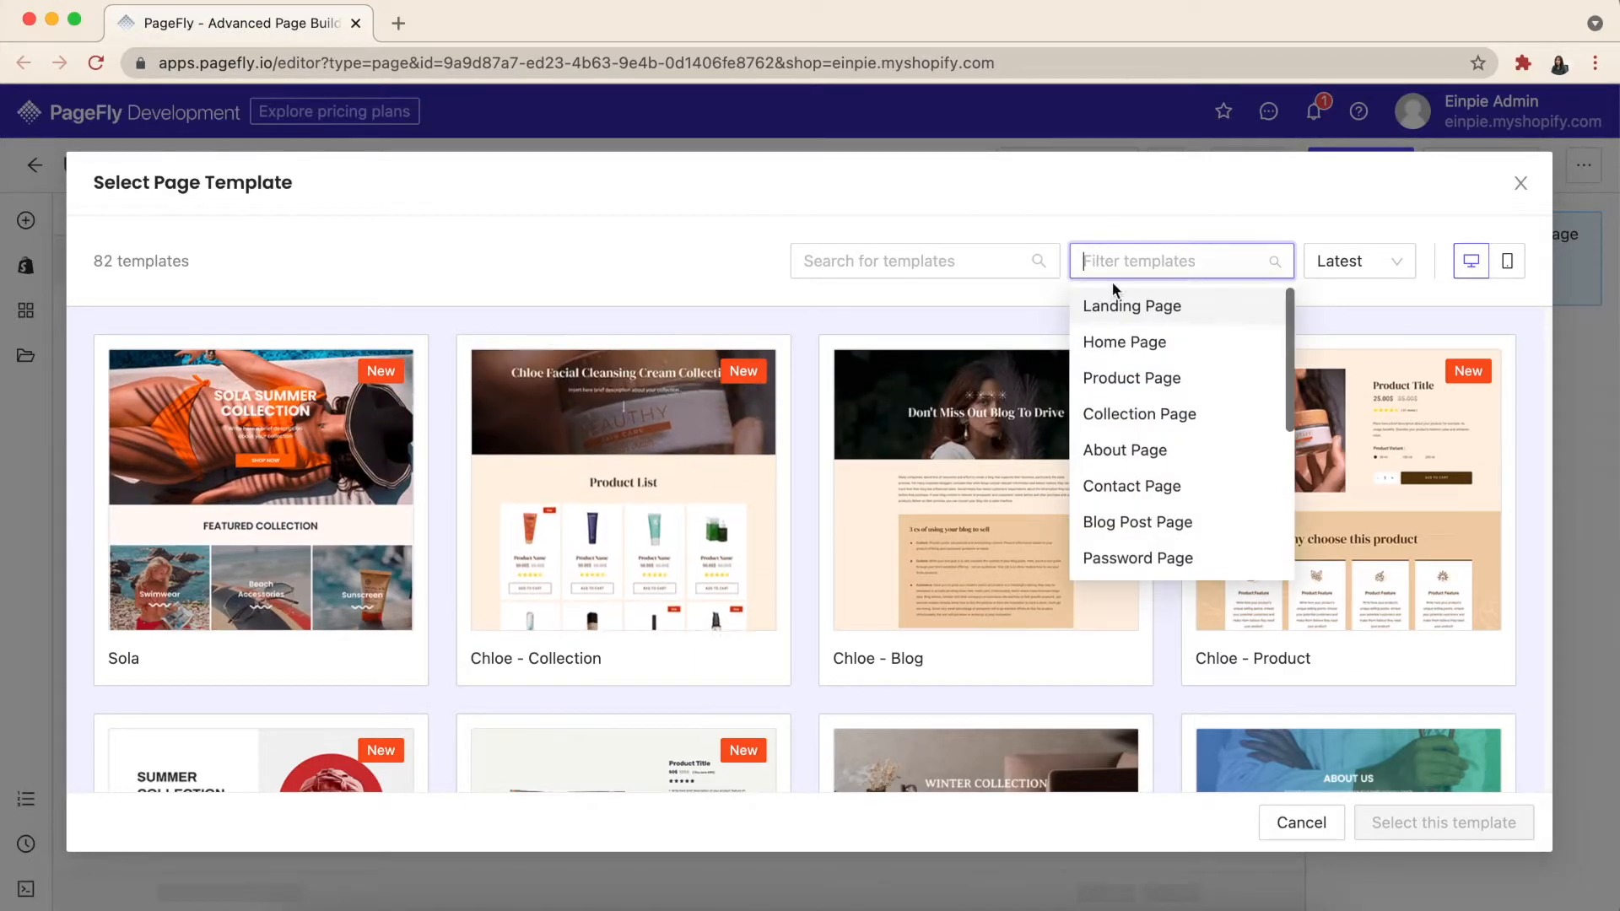
left_click(1157, 321)
left_click(1163, 221)
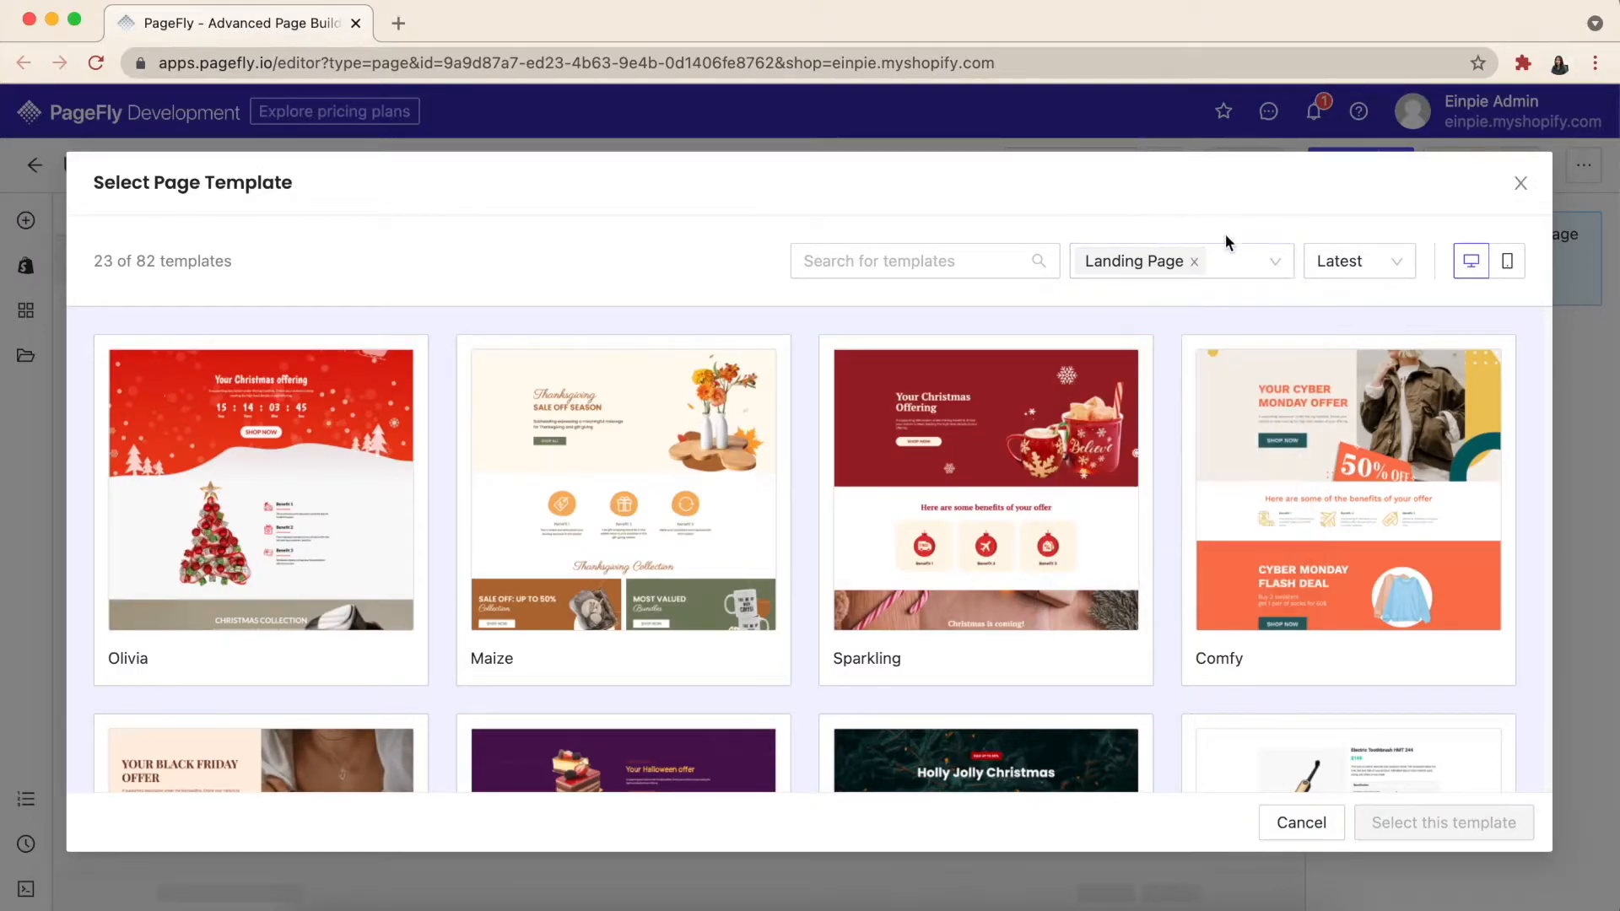
scroll(1435, 507, "down", 7)
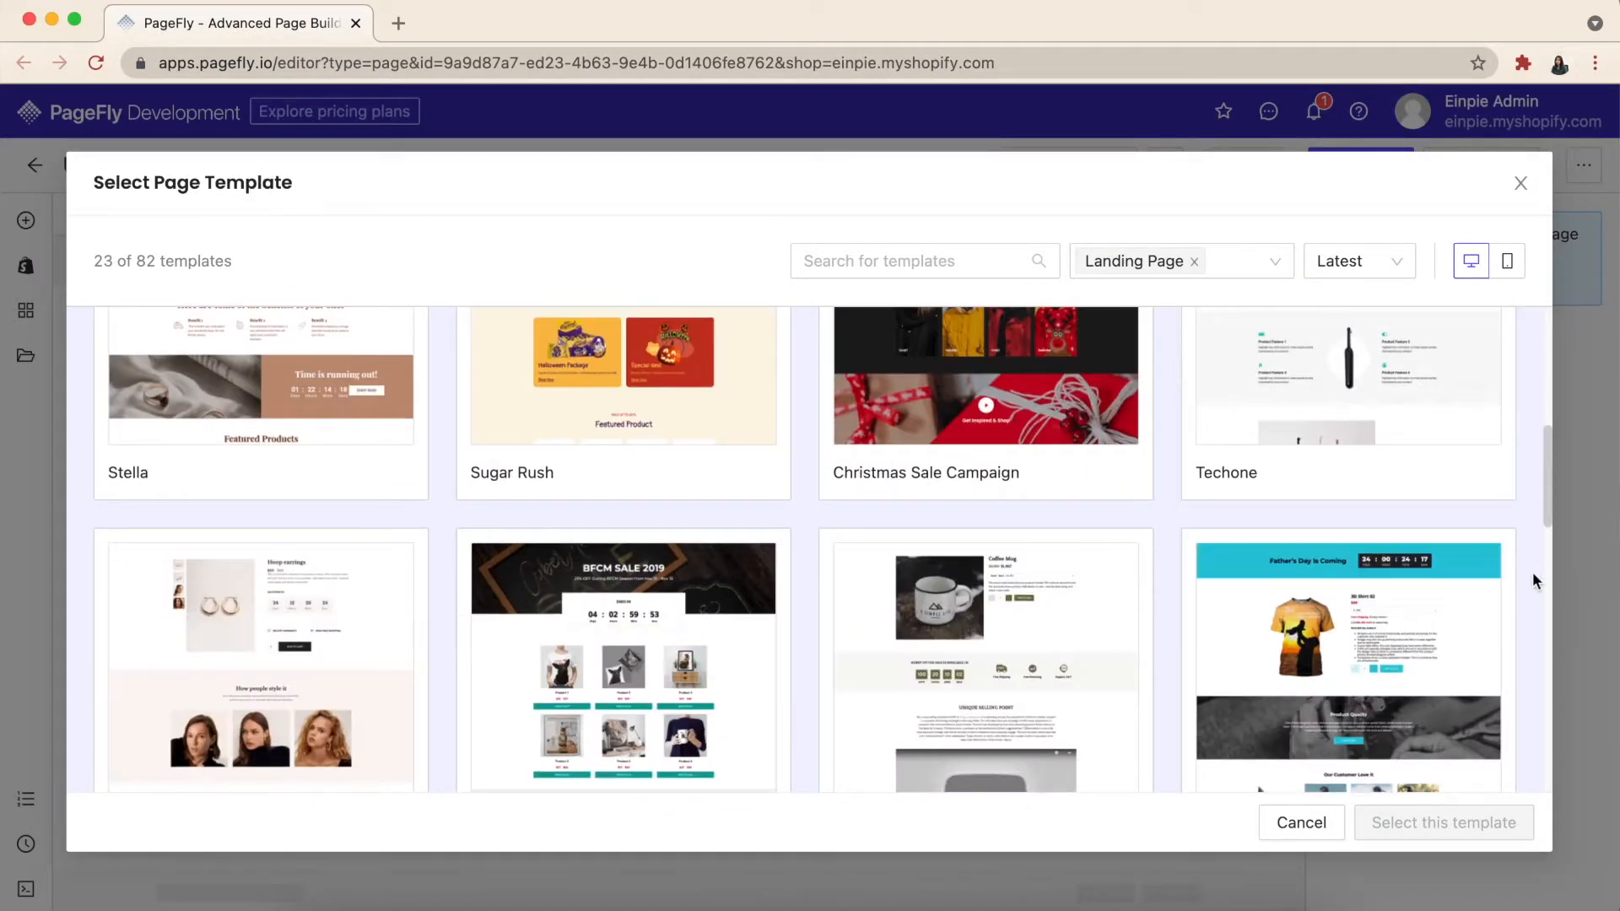
scroll(1533, 573, "down", 8)
scroll(1533, 570, "down", 3)
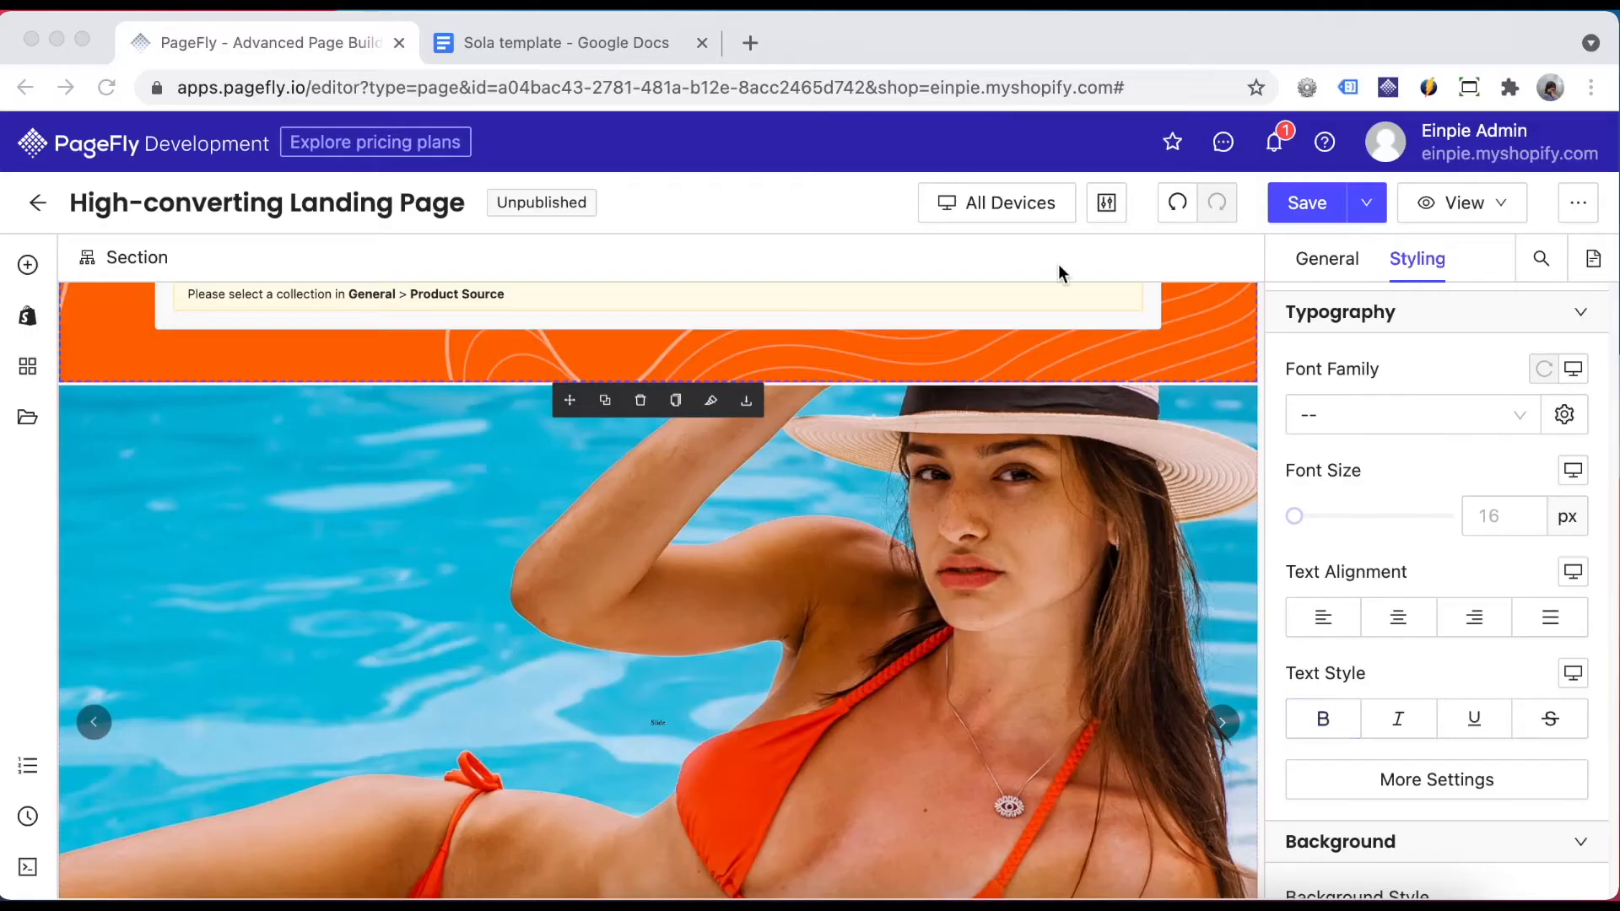
- Insert a 1/1 single-column layout section between the orange product section and the slideshow
left_click(27, 267)
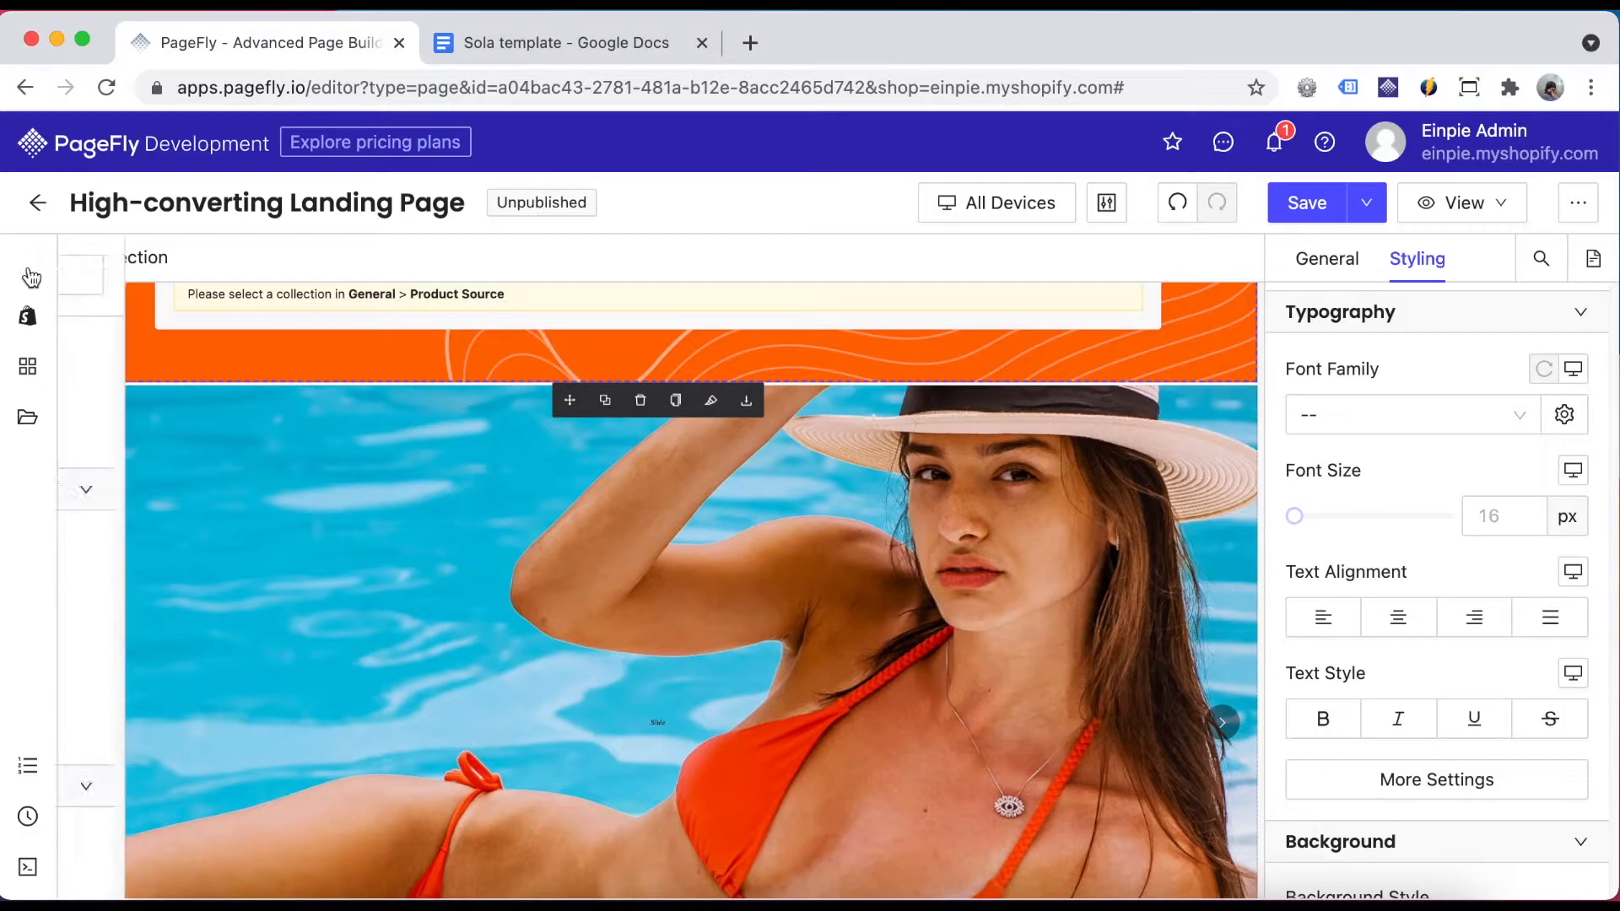
mouse_move(169, 395)
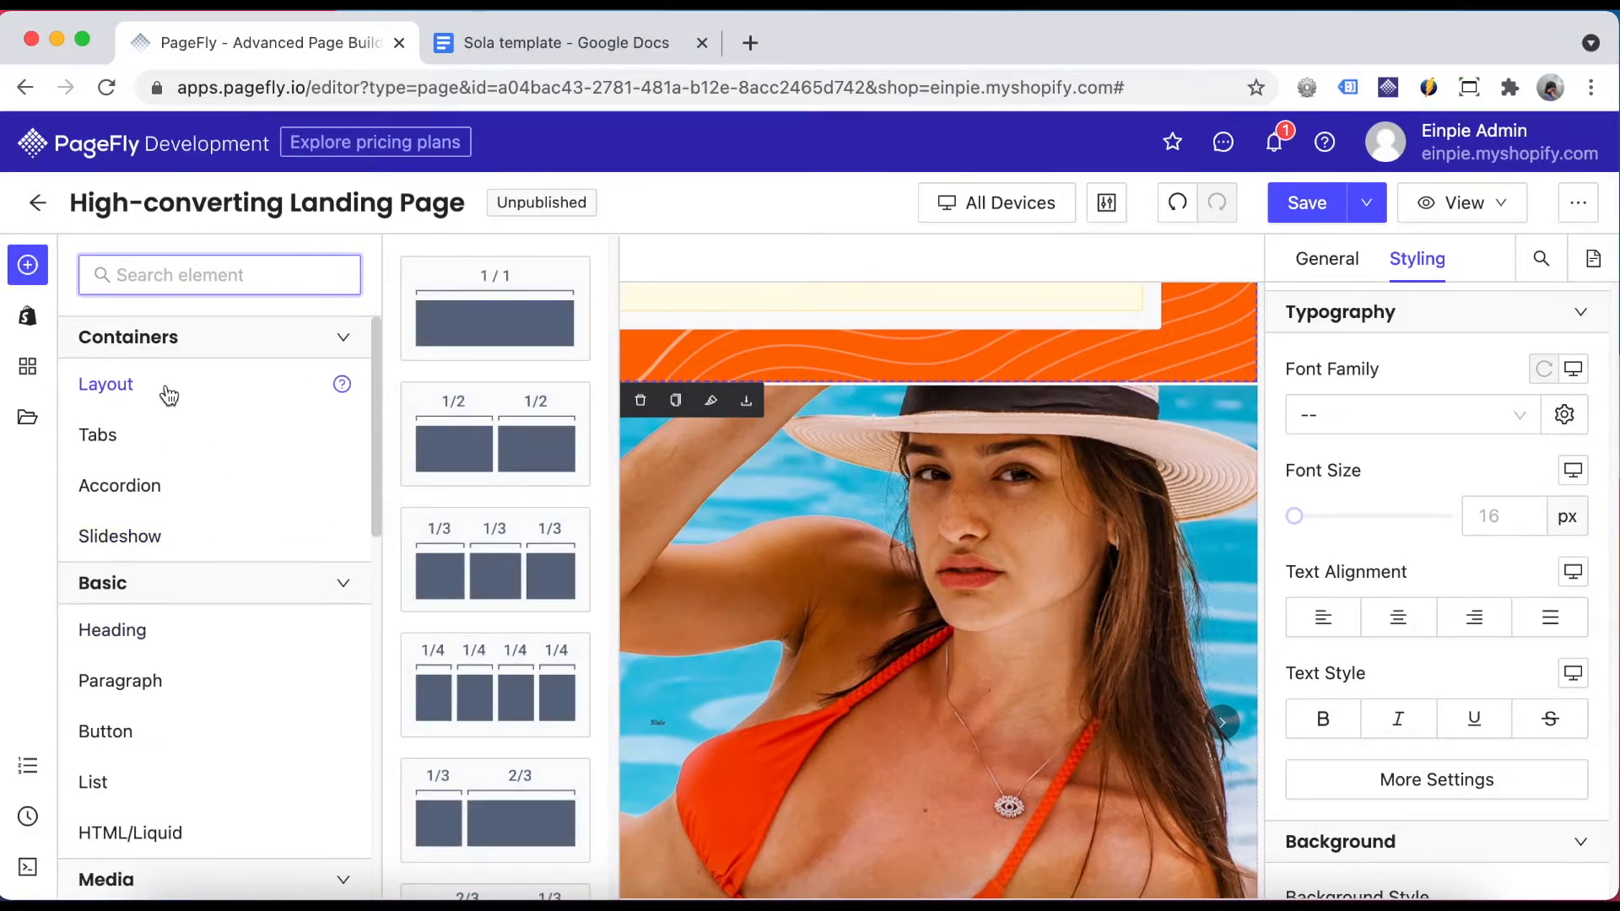
left_click_drag(868, 384, 866, 381)
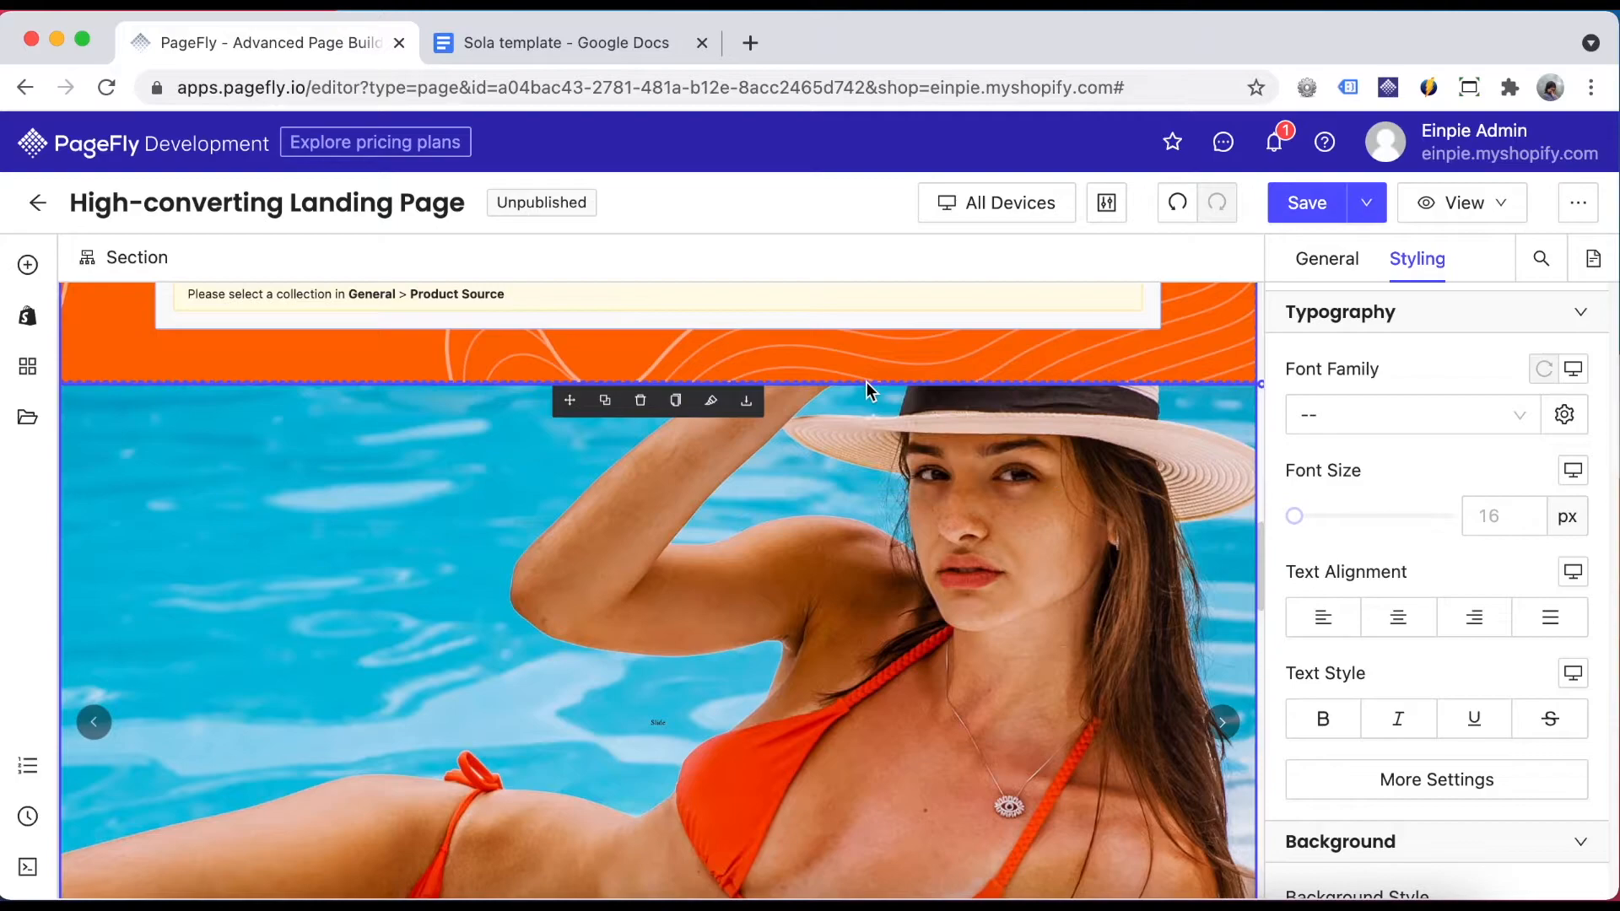
- Add an image element inside the new section's empty column
left_click(28, 264)
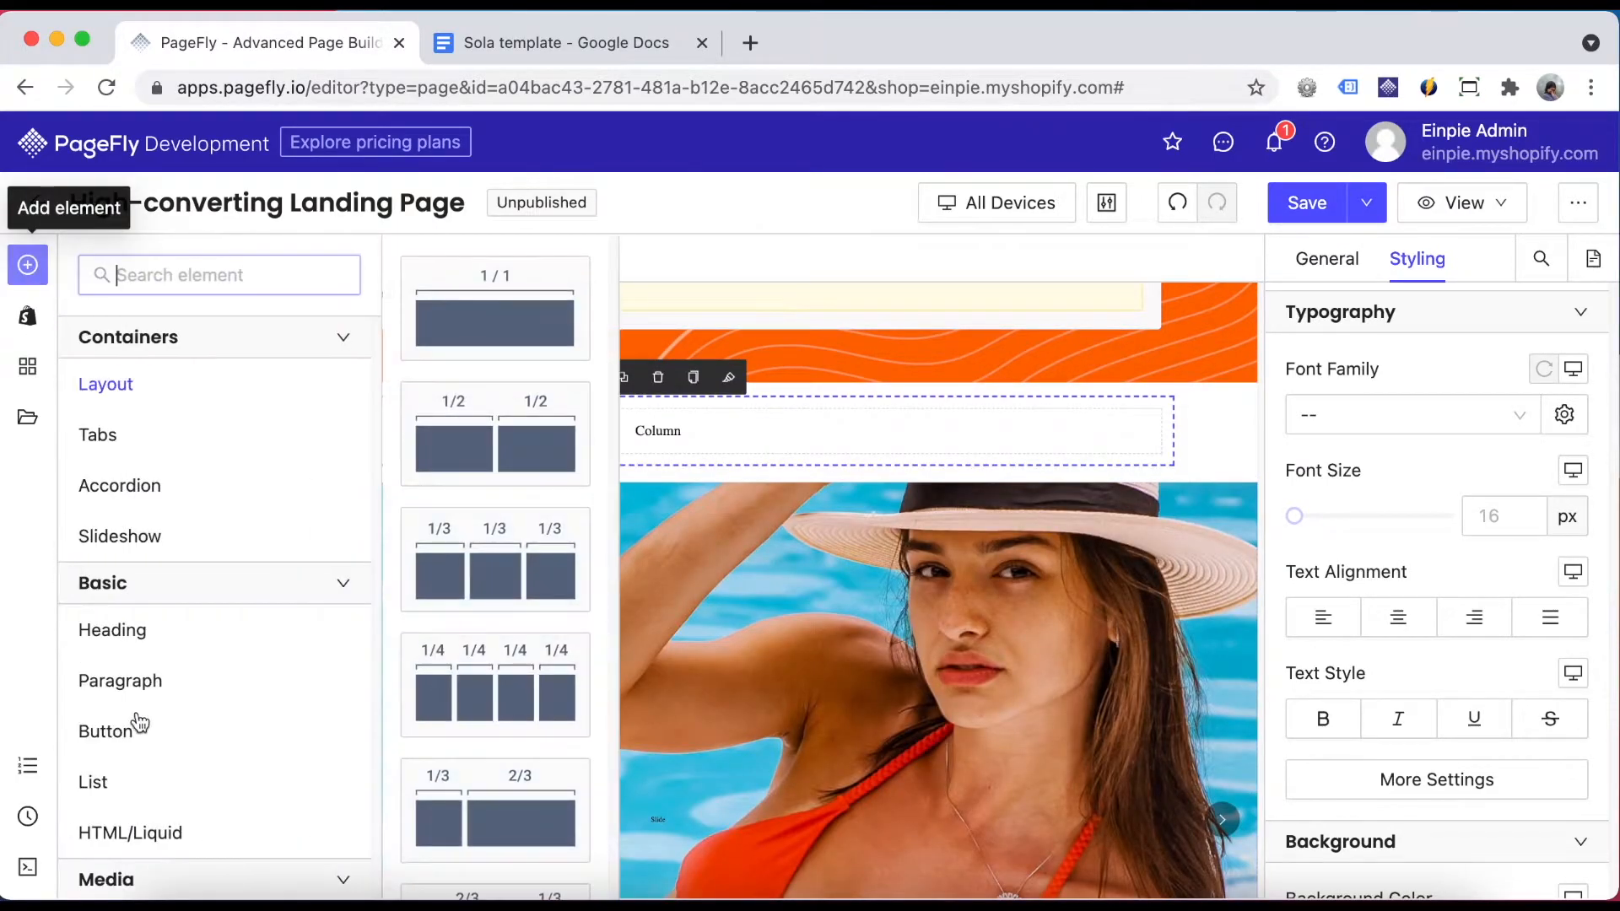
scroll(159, 854, "down", 2)
mouse_move(180, 835)
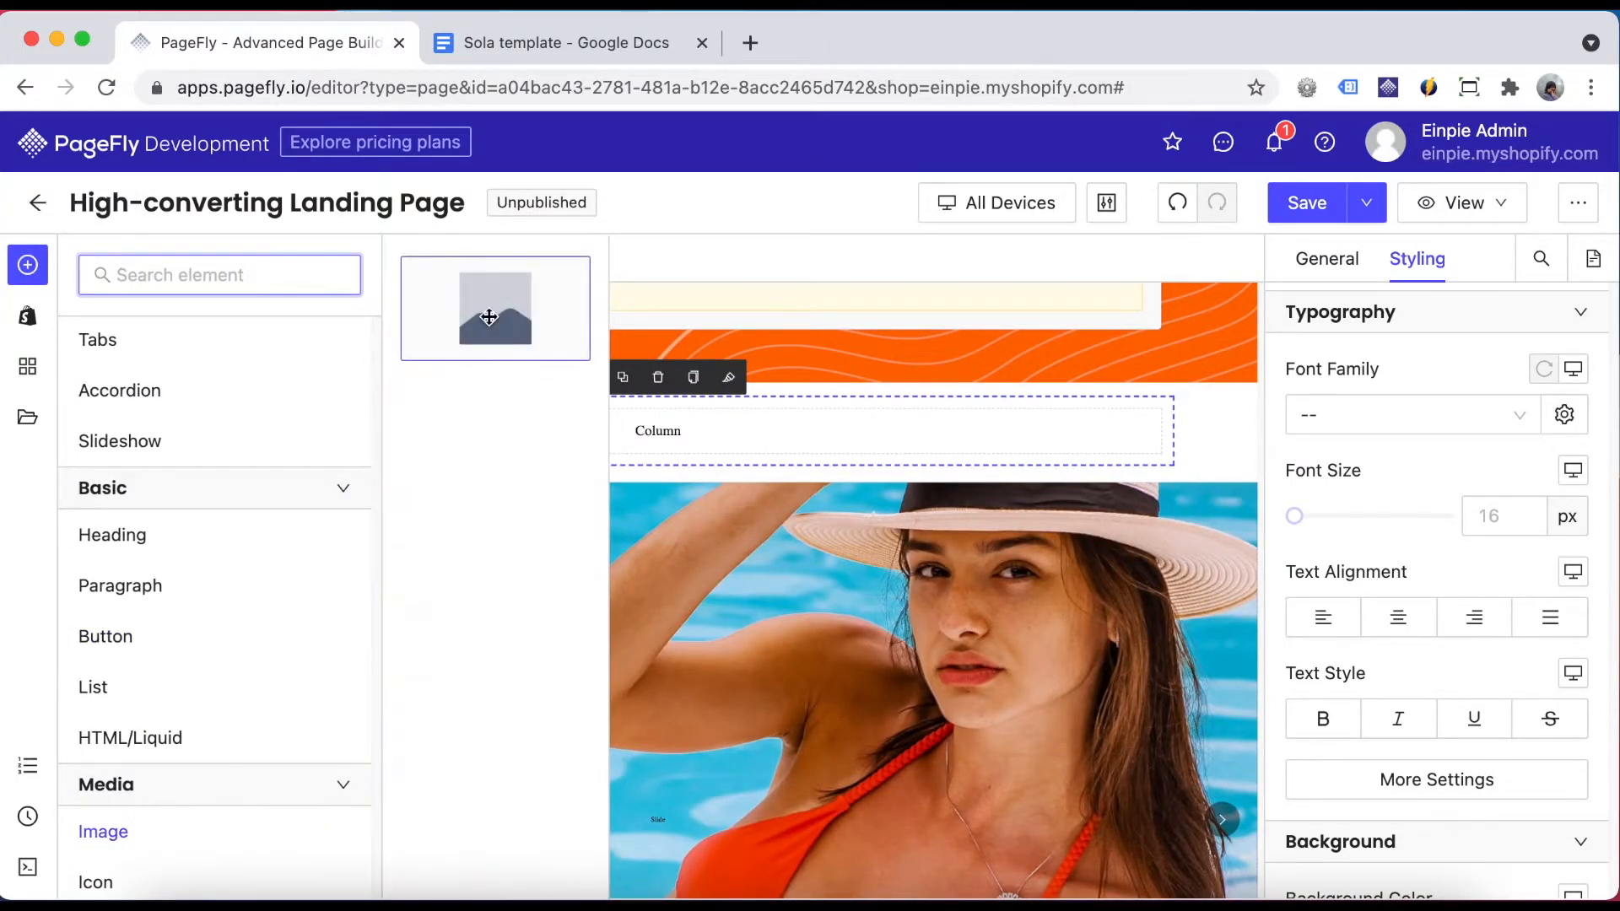
left_click_drag(692, 433, 692, 433)
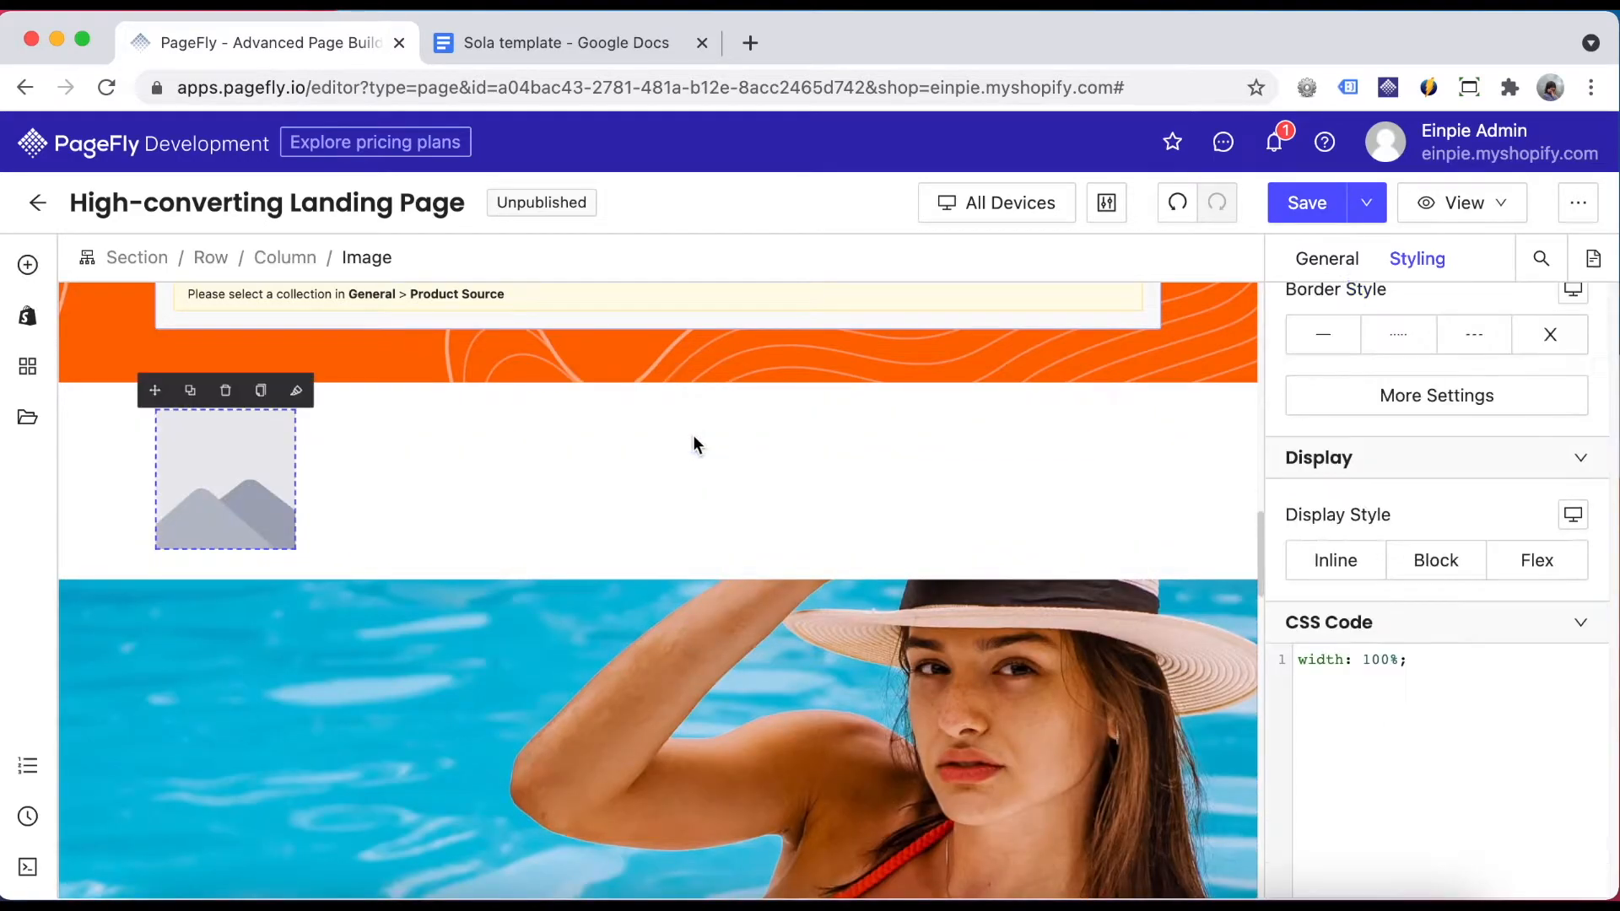
- Add a heading element directly below the image placeholder in the same column
left_click(28, 264)
scroll(152, 557, "up", 2)
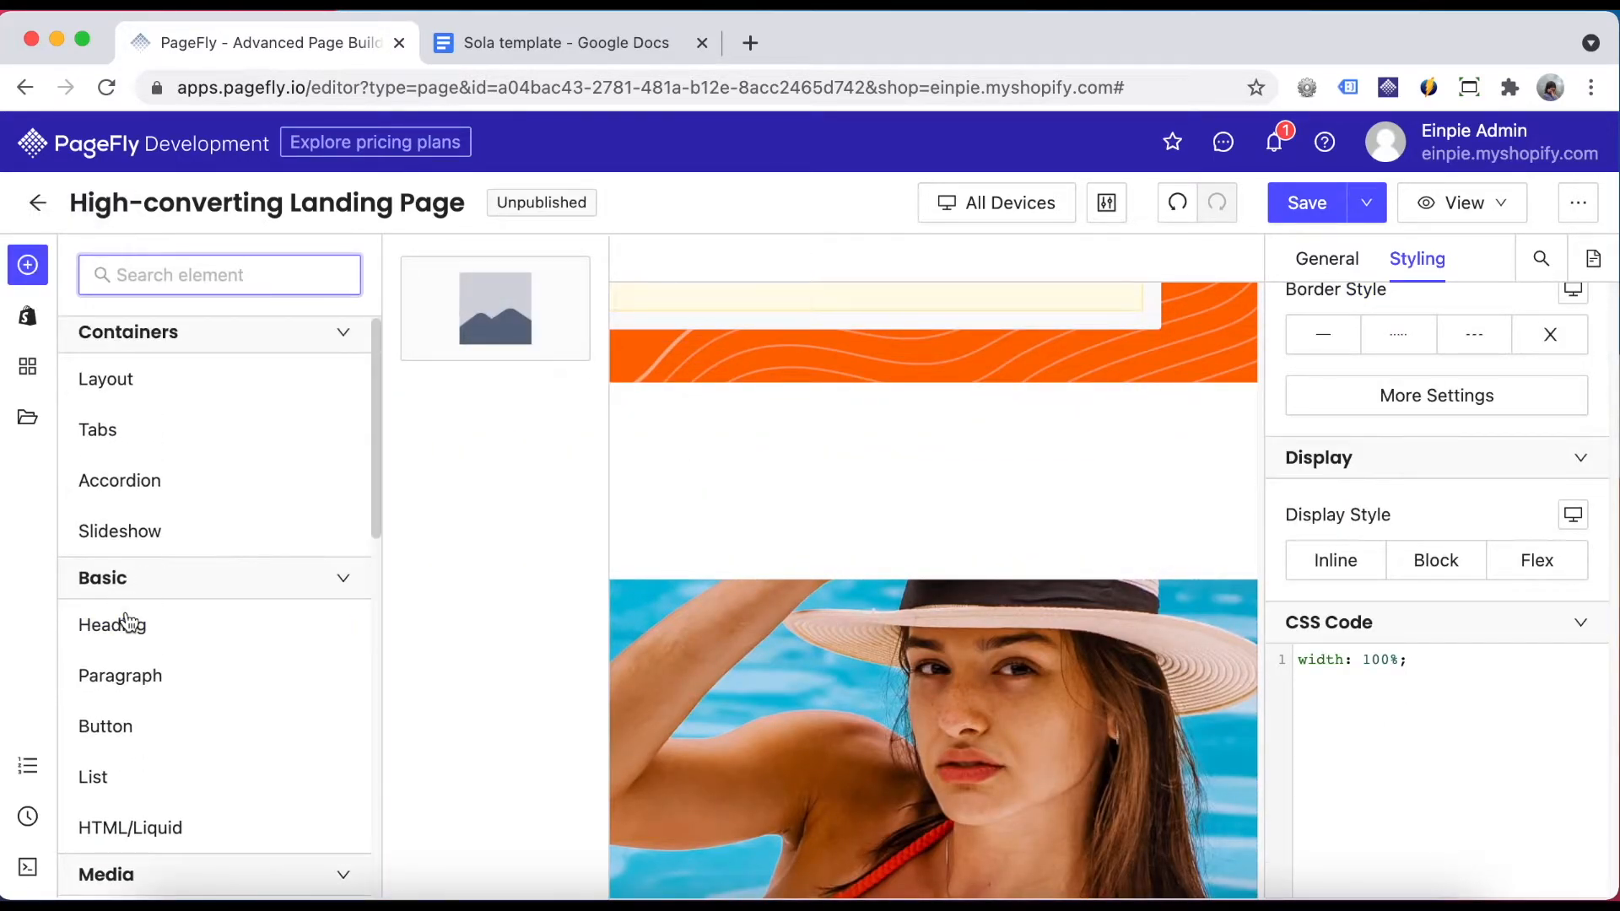
mouse_move(127, 625)
left_click_drag(539, 540, 386, 516)
- Set the image placeholder's source to the stored picture "landing page 1"
left_click(205, 477)
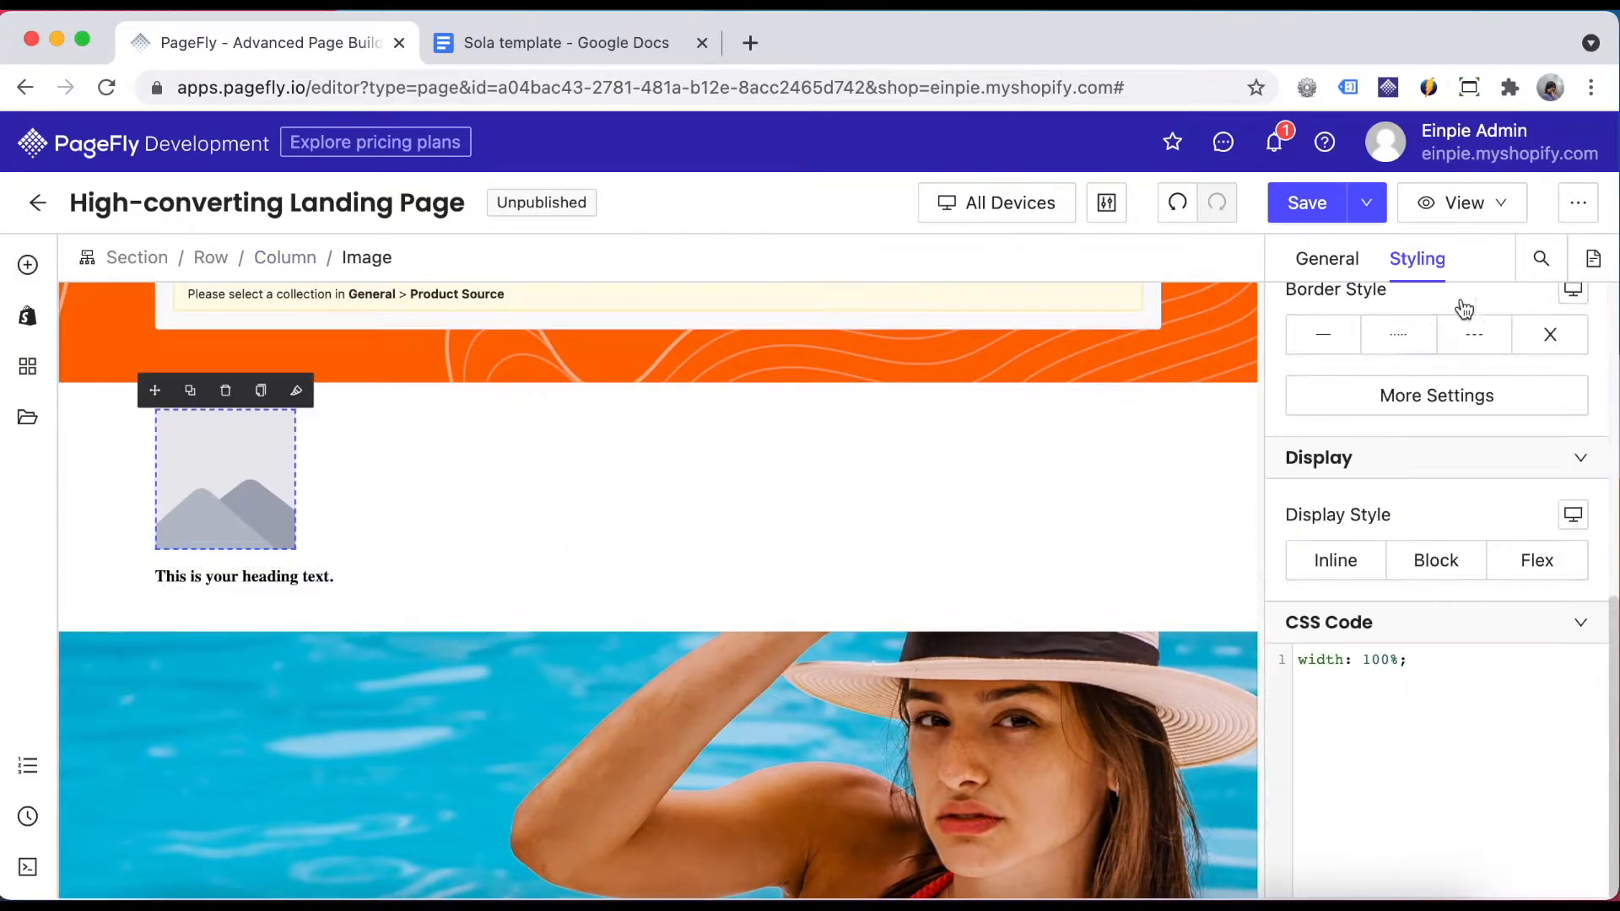
left_click(1328, 259)
left_click(1437, 464)
left_click(295, 649)
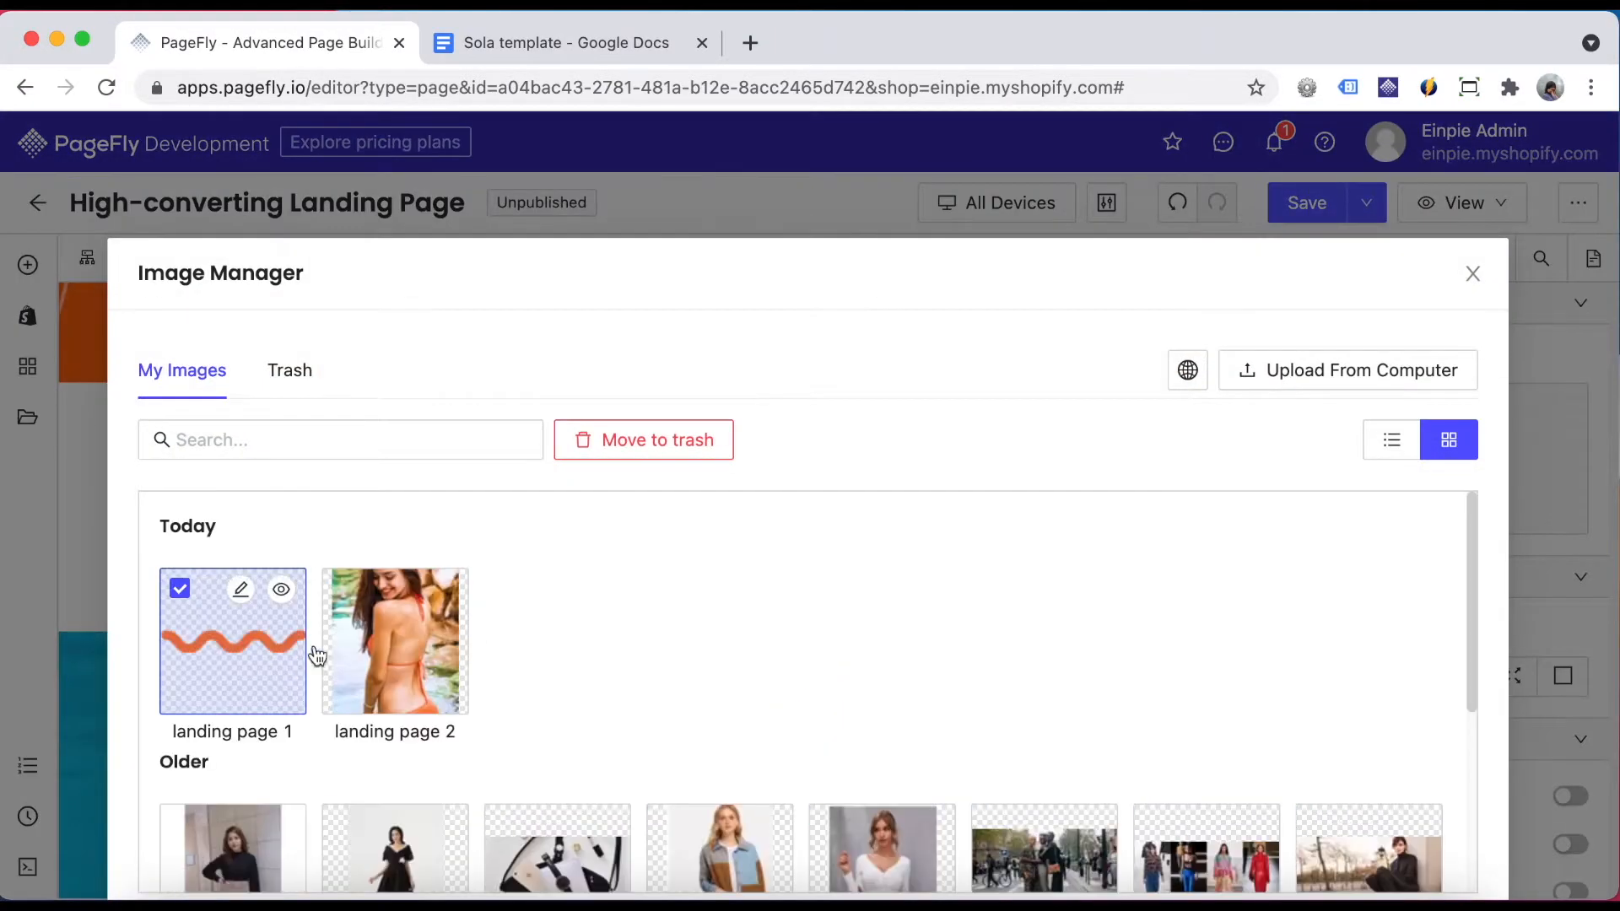
scroll(1532, 699, "down", 3)
left_click(1440, 836)
- Switch the wave image to Custom Size and set its width to 121 px
scroll(1432, 583, "down", 1)
left_click(1404, 655)
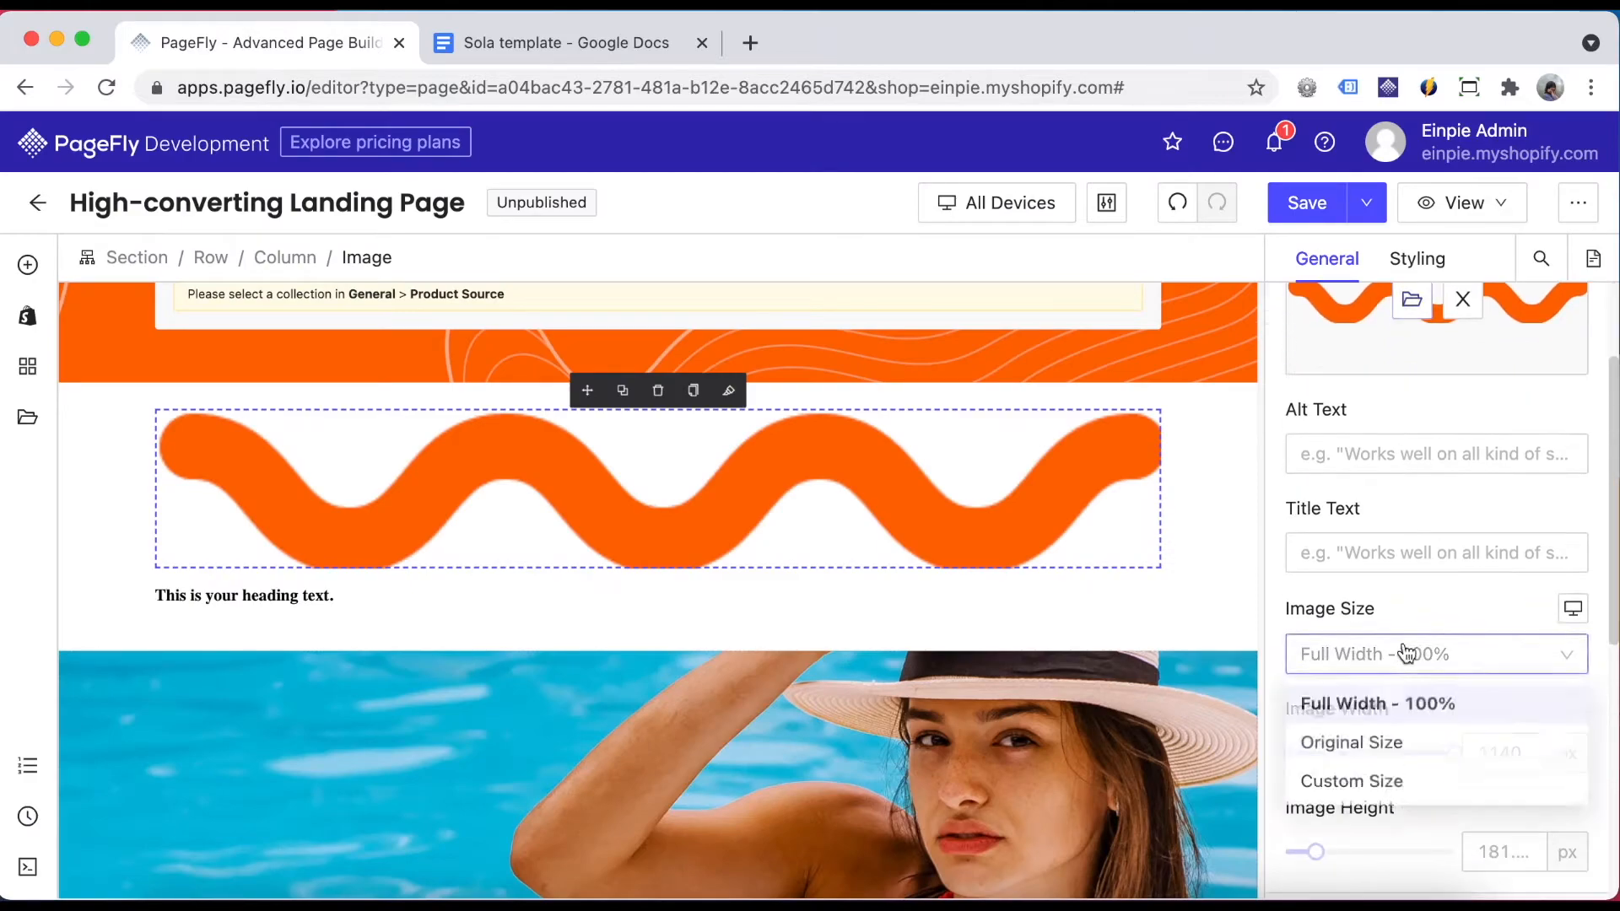
left_click(1393, 777)
left_click_drag(1327, 755, 1304, 754)
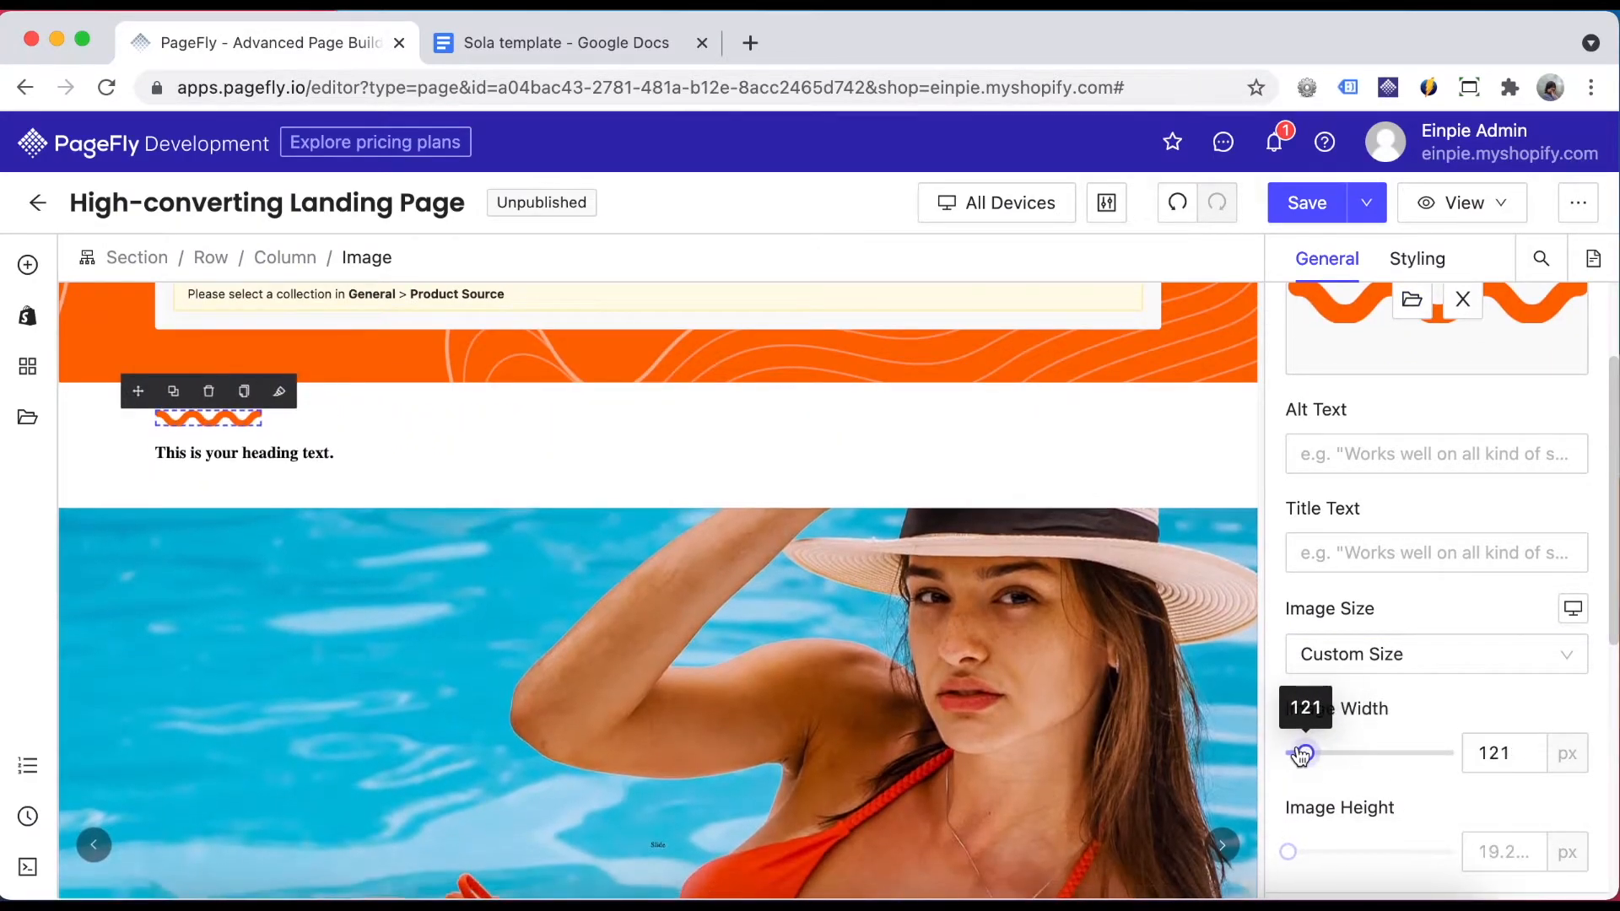
- Centre the text alignment of the column holding the wave image and heading
left_click(316, 271)
left_click(1418, 259)
scroll(1440, 517, "down", 5)
left_click(1411, 562)
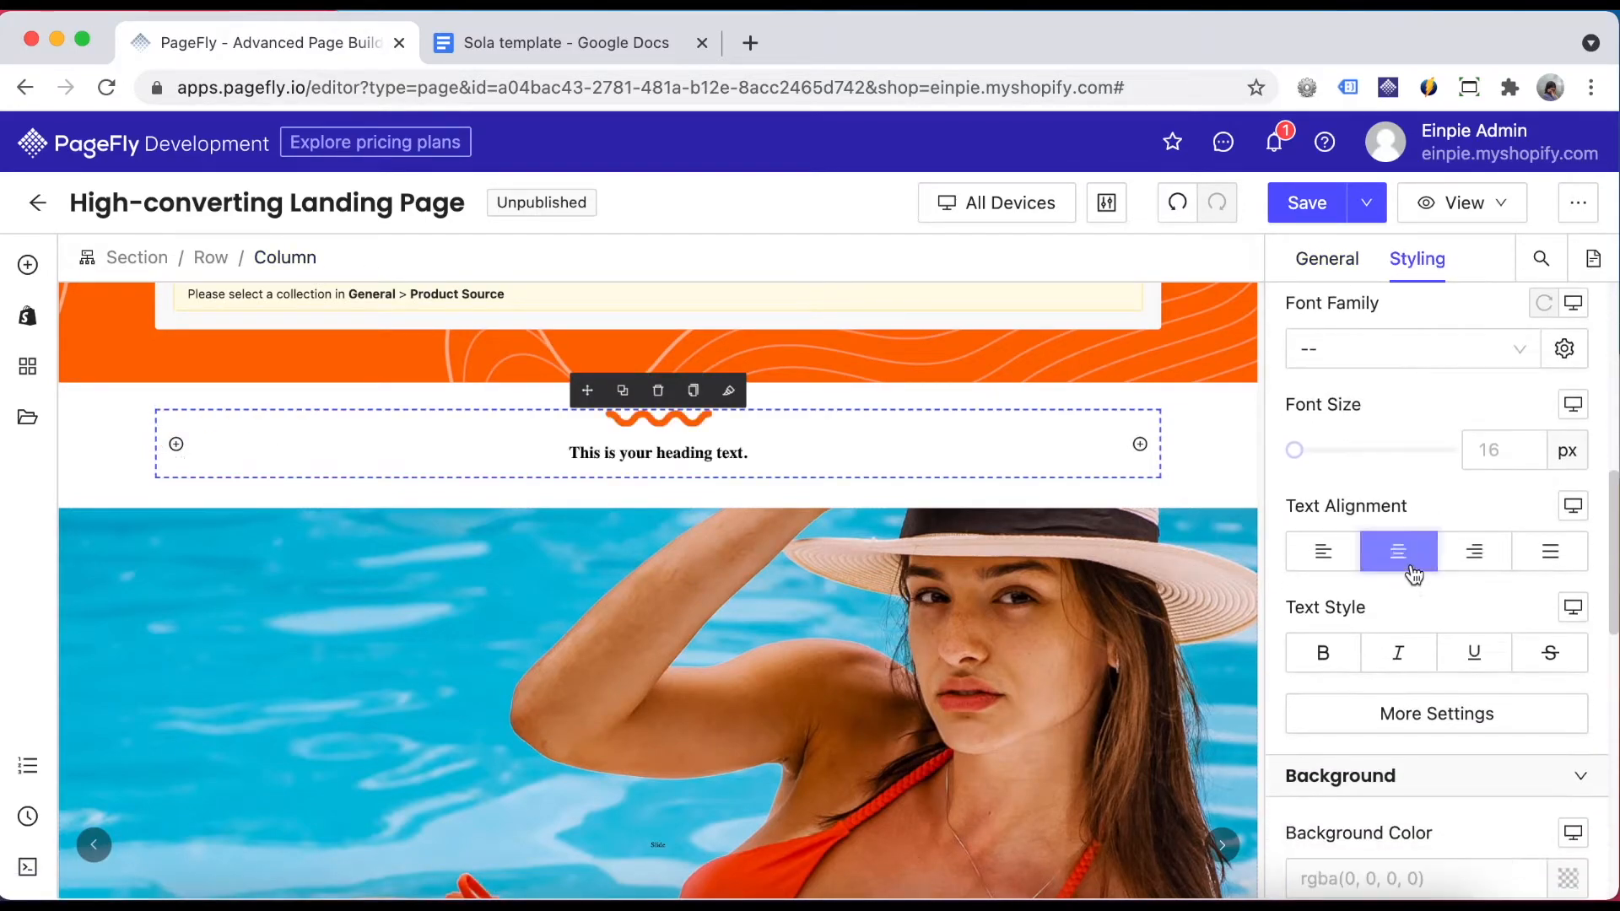
- Replace the heading's placeholder text with "BEST SELLER" copied from the Sola template document in Google Docs
left_click(636, 452)
left_click(603, 44)
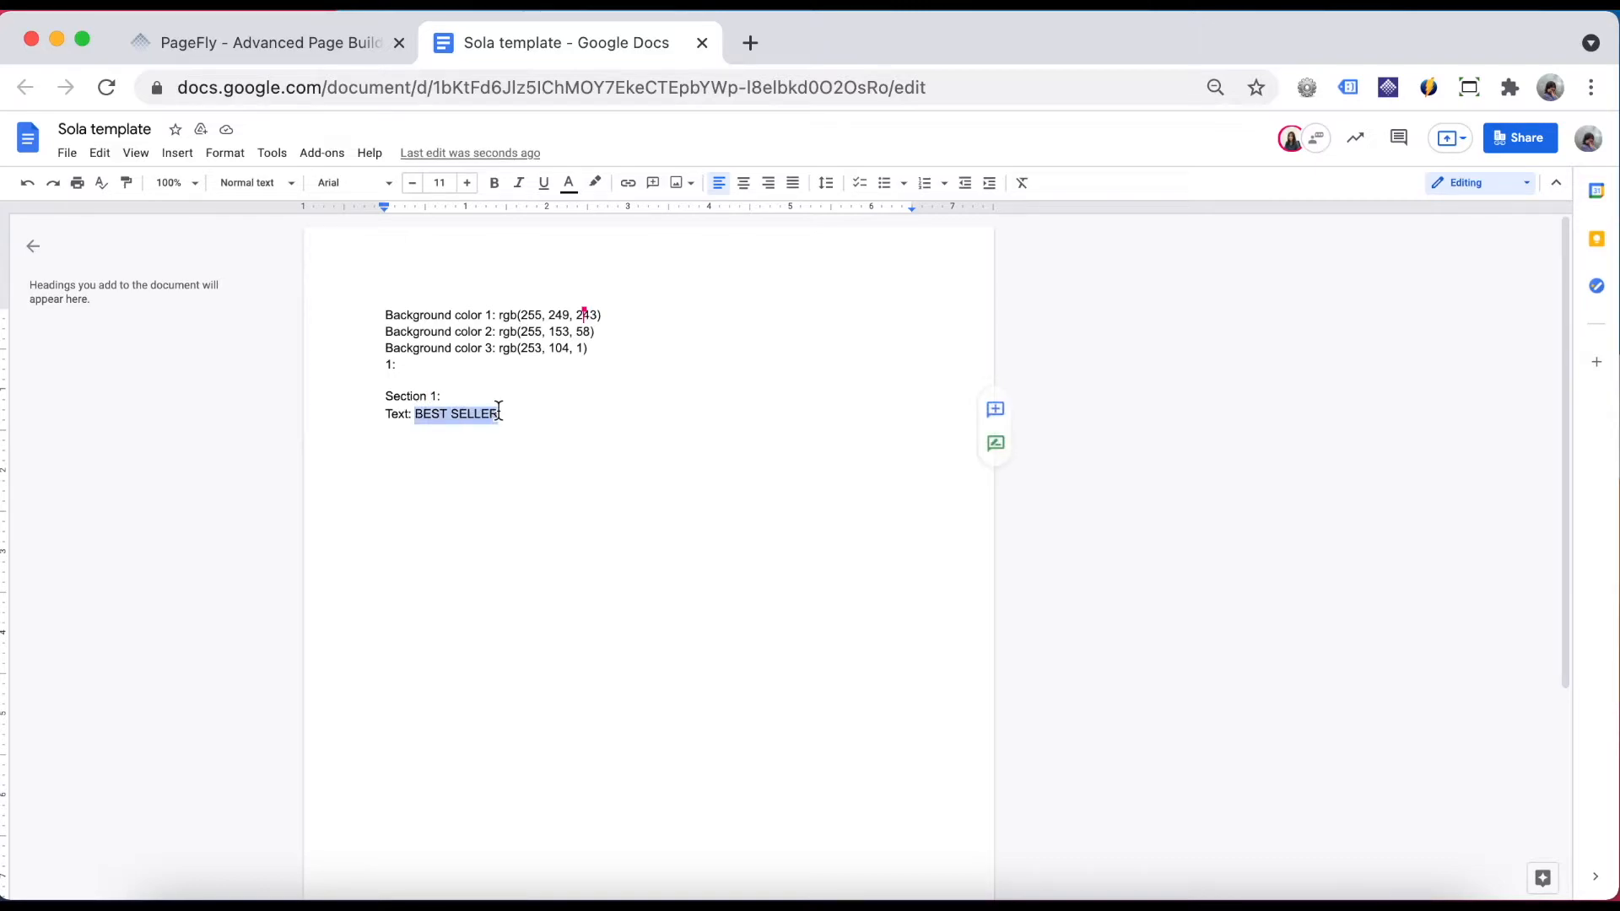
key("super+c")
left_click(325, 47)
left_click(1328, 259)
triple_click(1395, 442)
key("super+v")
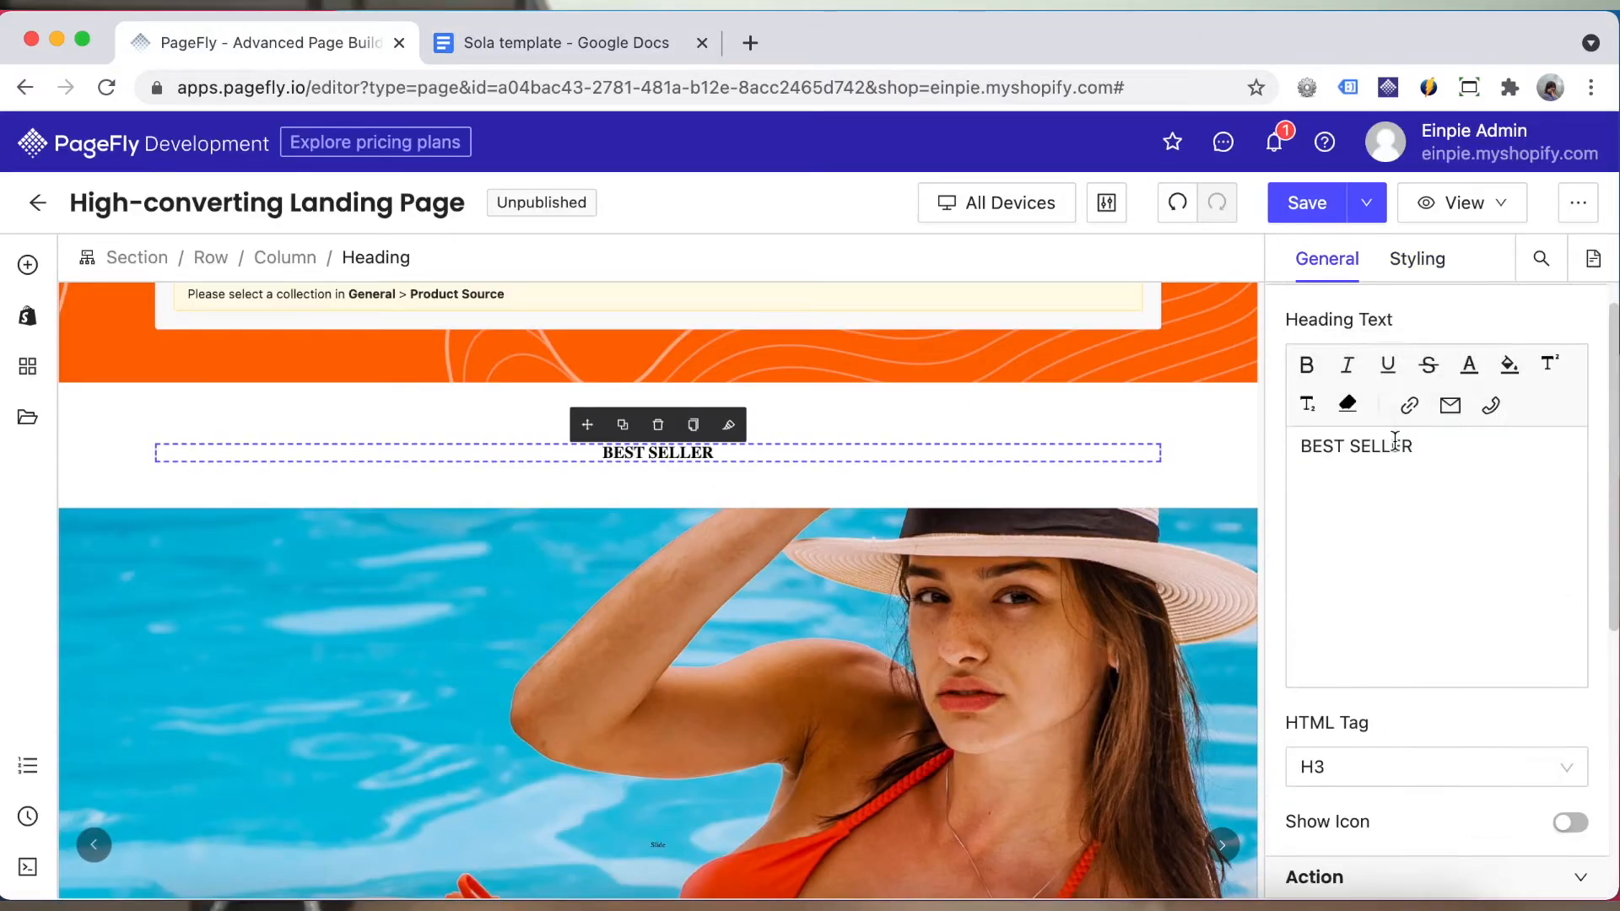
- Set the BEST SELLER heading's font family to Poppins and its font size to 48 px
left_click(1425, 261)
left_click(1411, 475)
left_click(1350, 691)
left_click(1489, 499)
type("48")
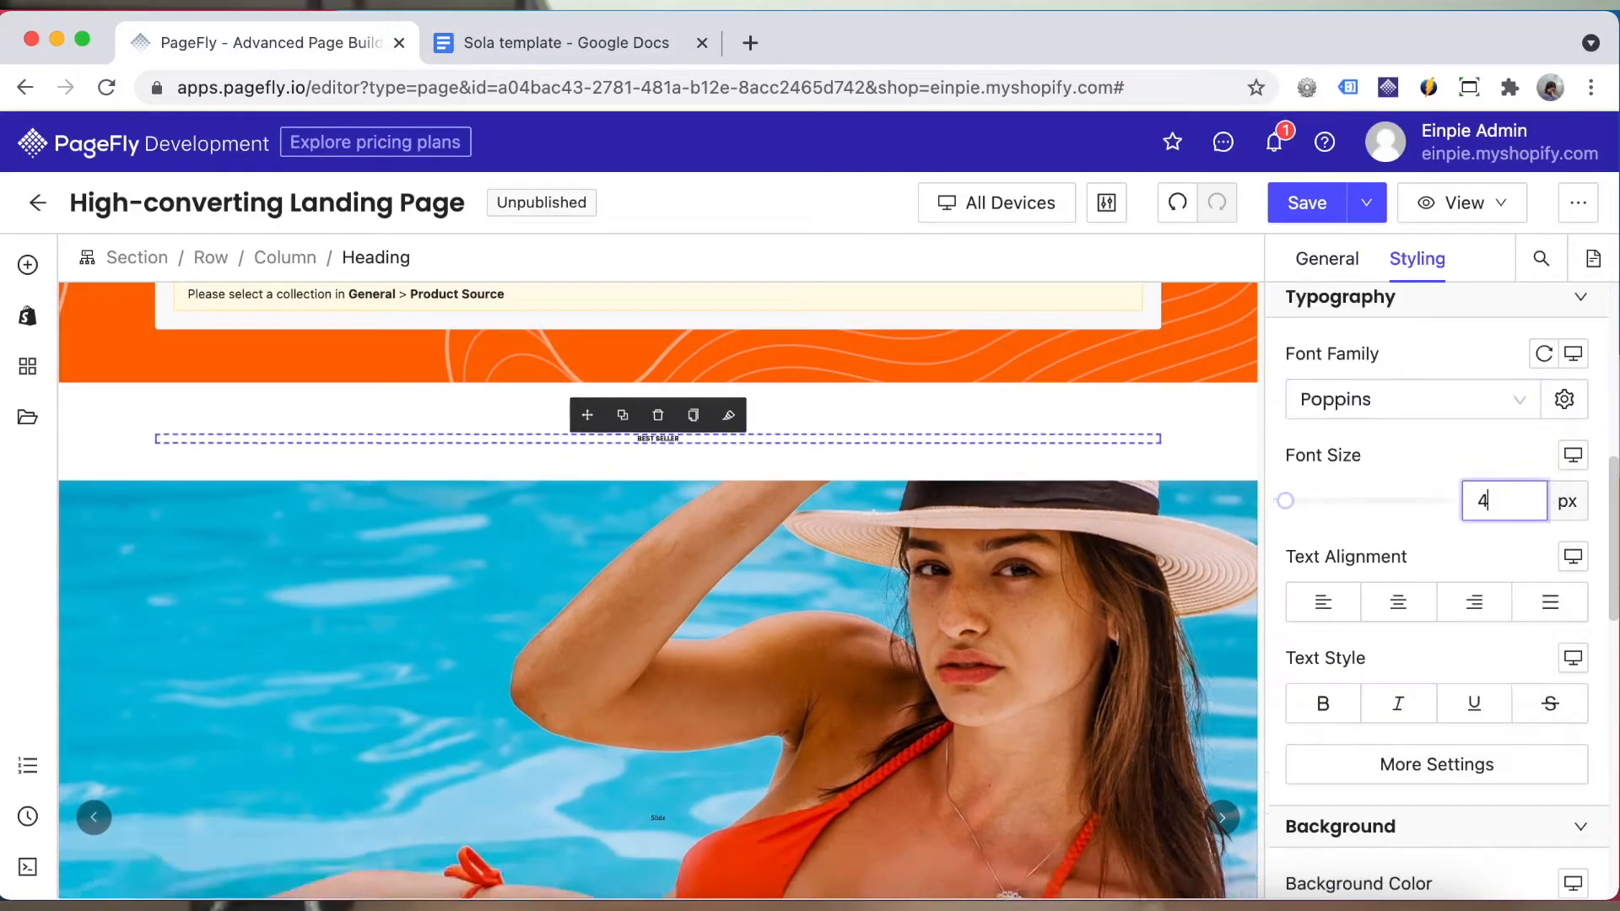
- Set the BEST SELLER heading's font weight to Semi Bold
scroll(1501, 551, "down", 2)
left_click(1437, 608)
left_click(1179, 493)
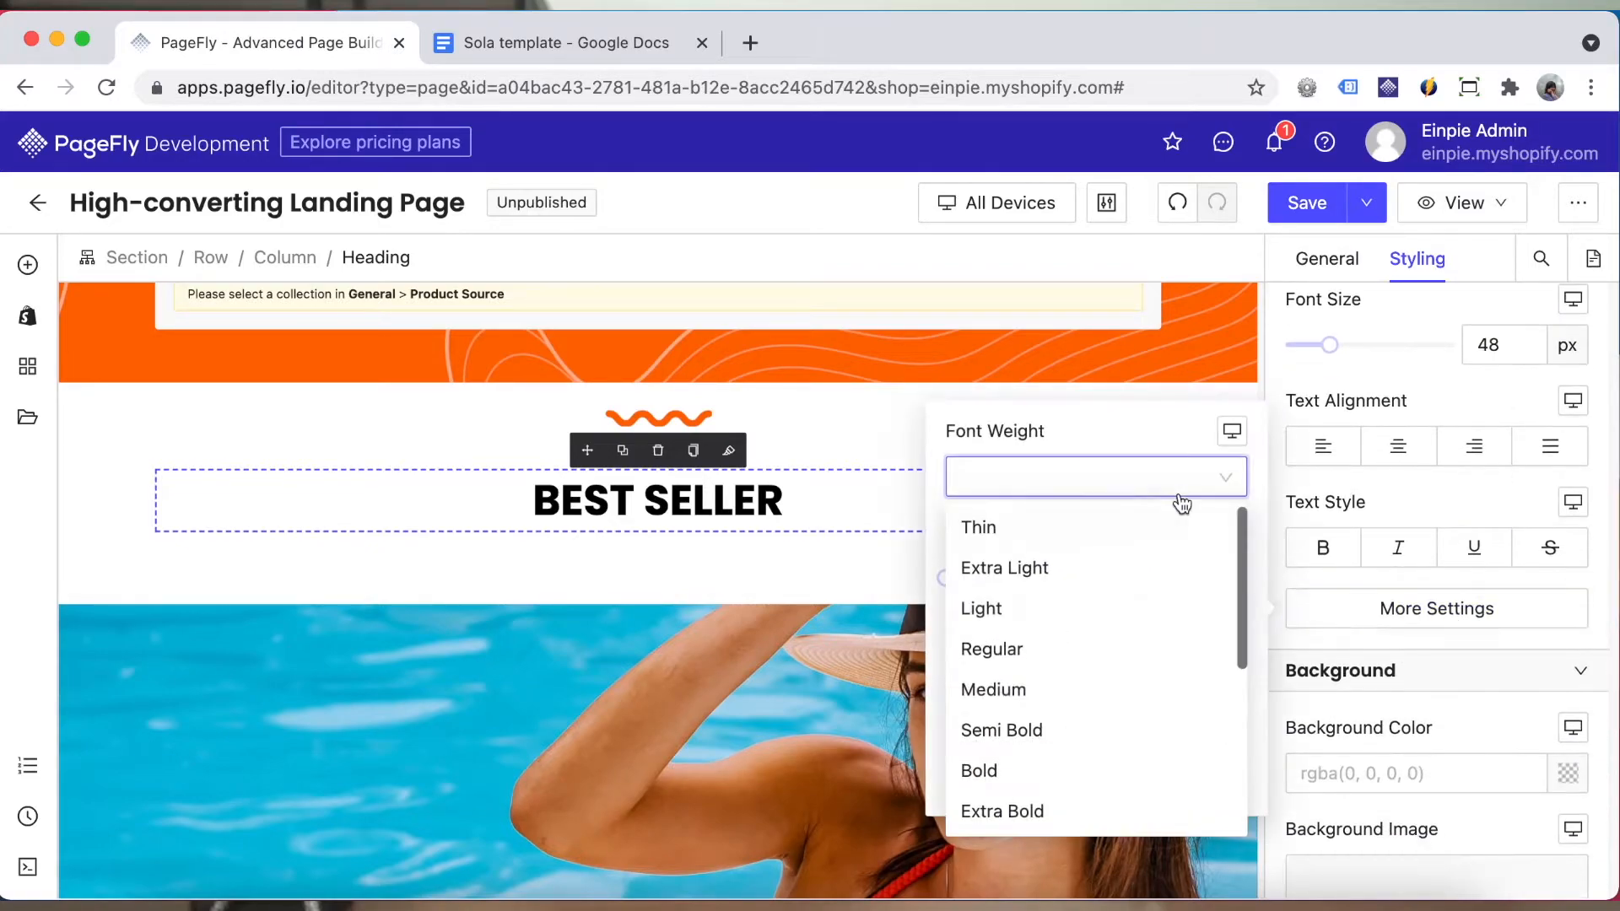
left_click(1004, 731)
left_click(1460, 497)
- Set the BEST SELLER section's background color to rgb(255, 249, 243), copied from Background color 1 in the Google Docs notes
left_click(1239, 409)
left_click(566, 43)
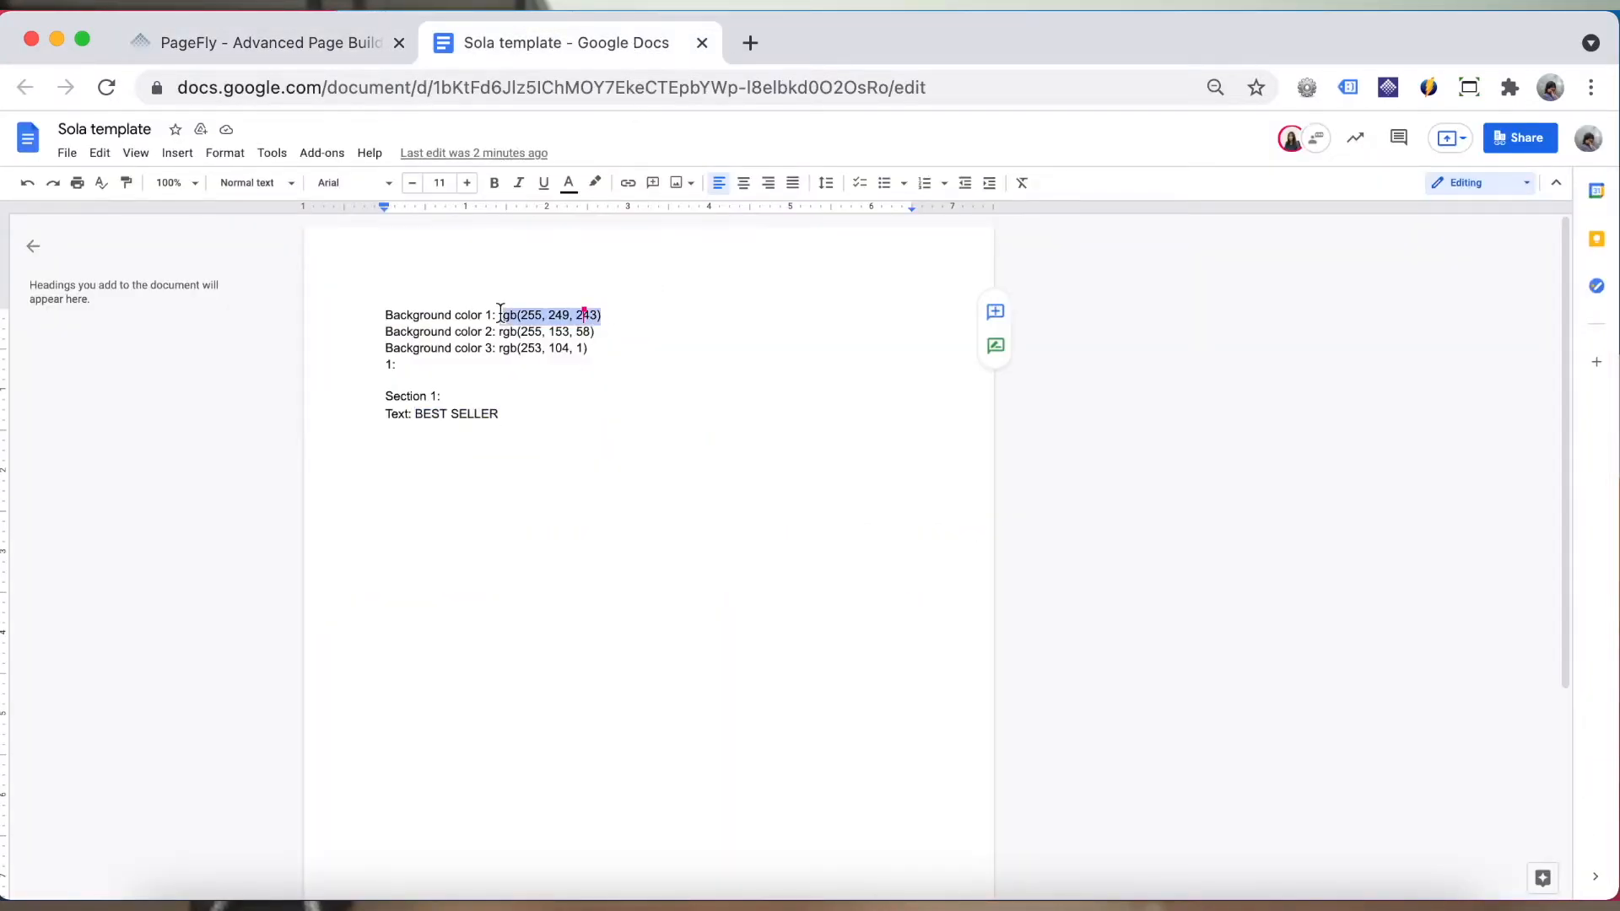
left_click(319, 50)
scroll(1443, 543, "down", 5)
left_click(1392, 568)
key("super+v")
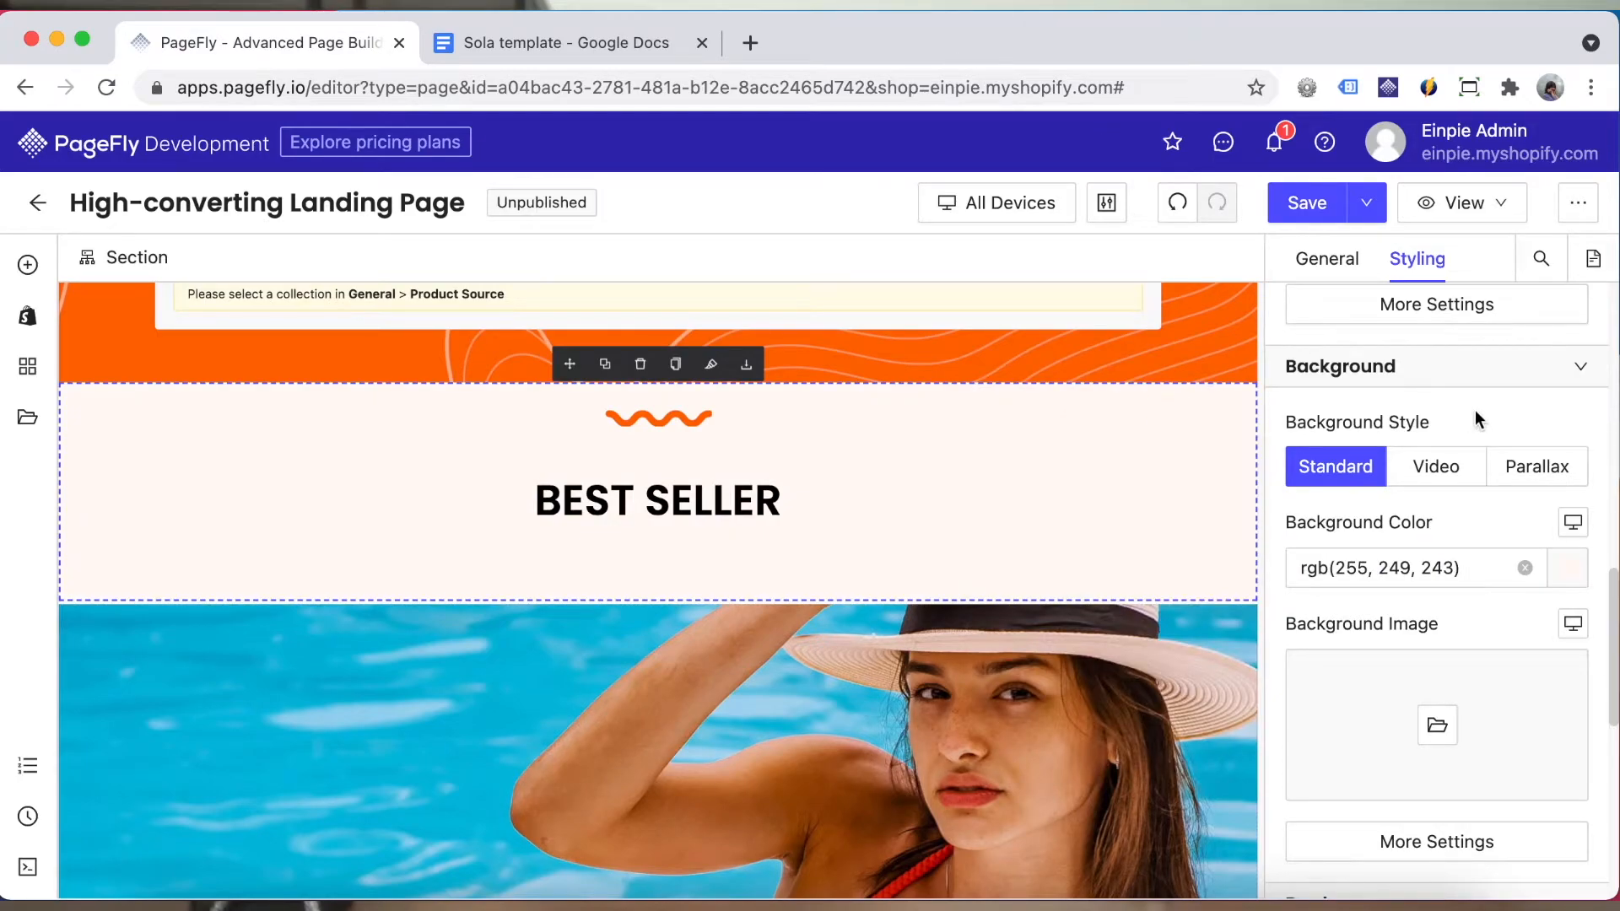
- Set the BEST SELLER section's top spacing to 85 and its bottom spacing to 0
scroll(1477, 415, "up", 12)
double_click(1413, 561)
type("85")
double_click(1417, 650)
type("0")
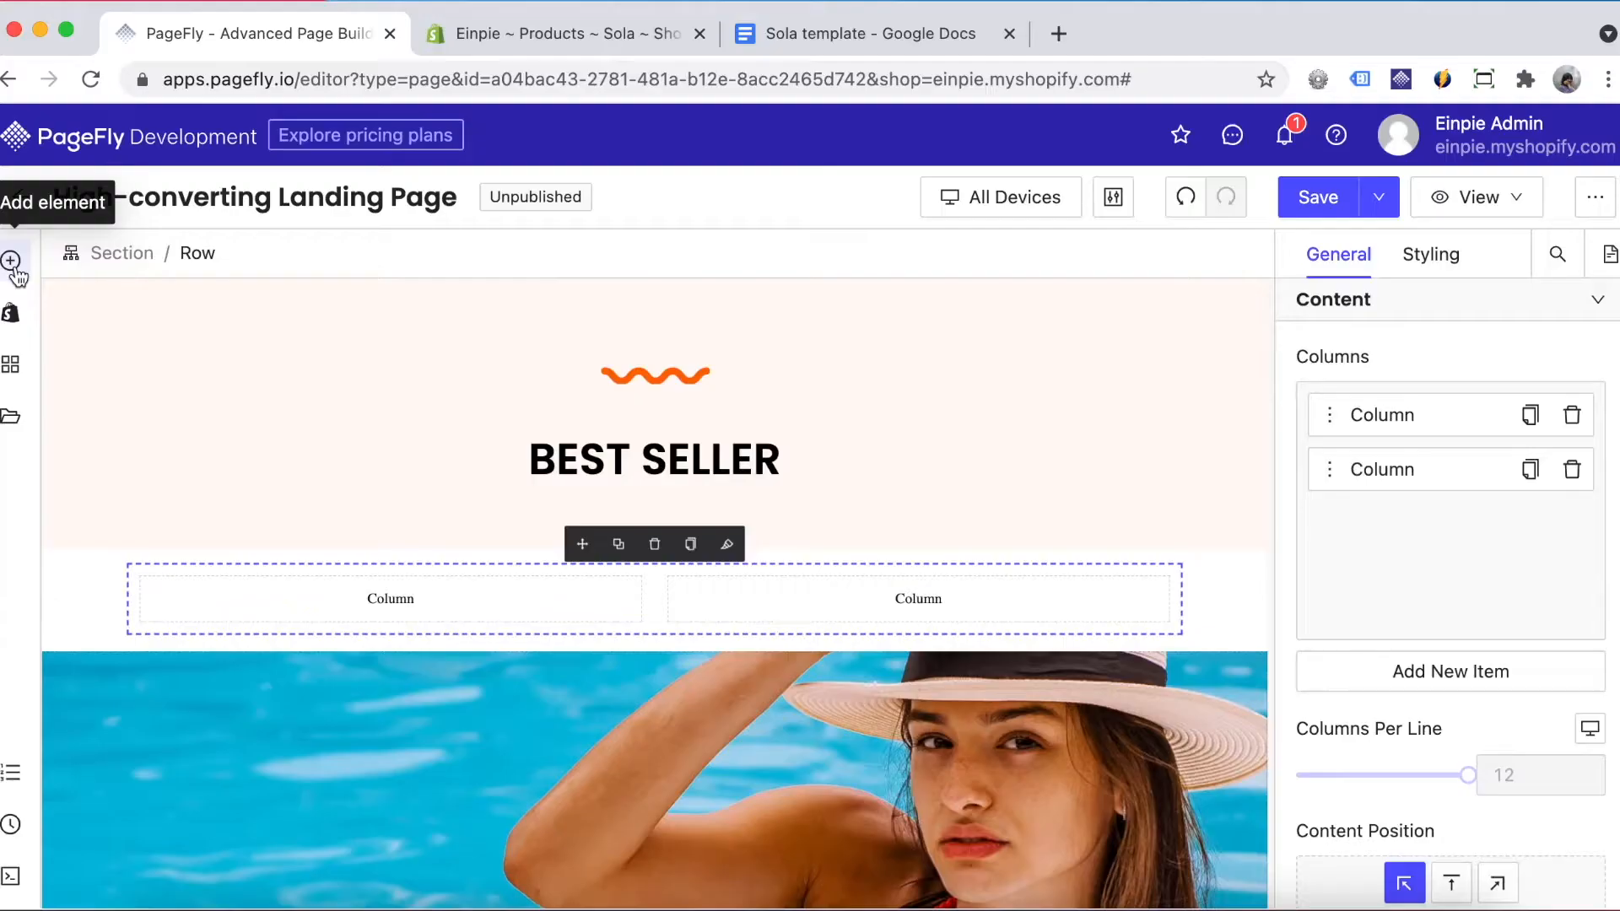
- Add an image element to the first column of the two-column row below the BEST SELLER section
left_click(12, 260)
scroll(169, 547, "down", 4)
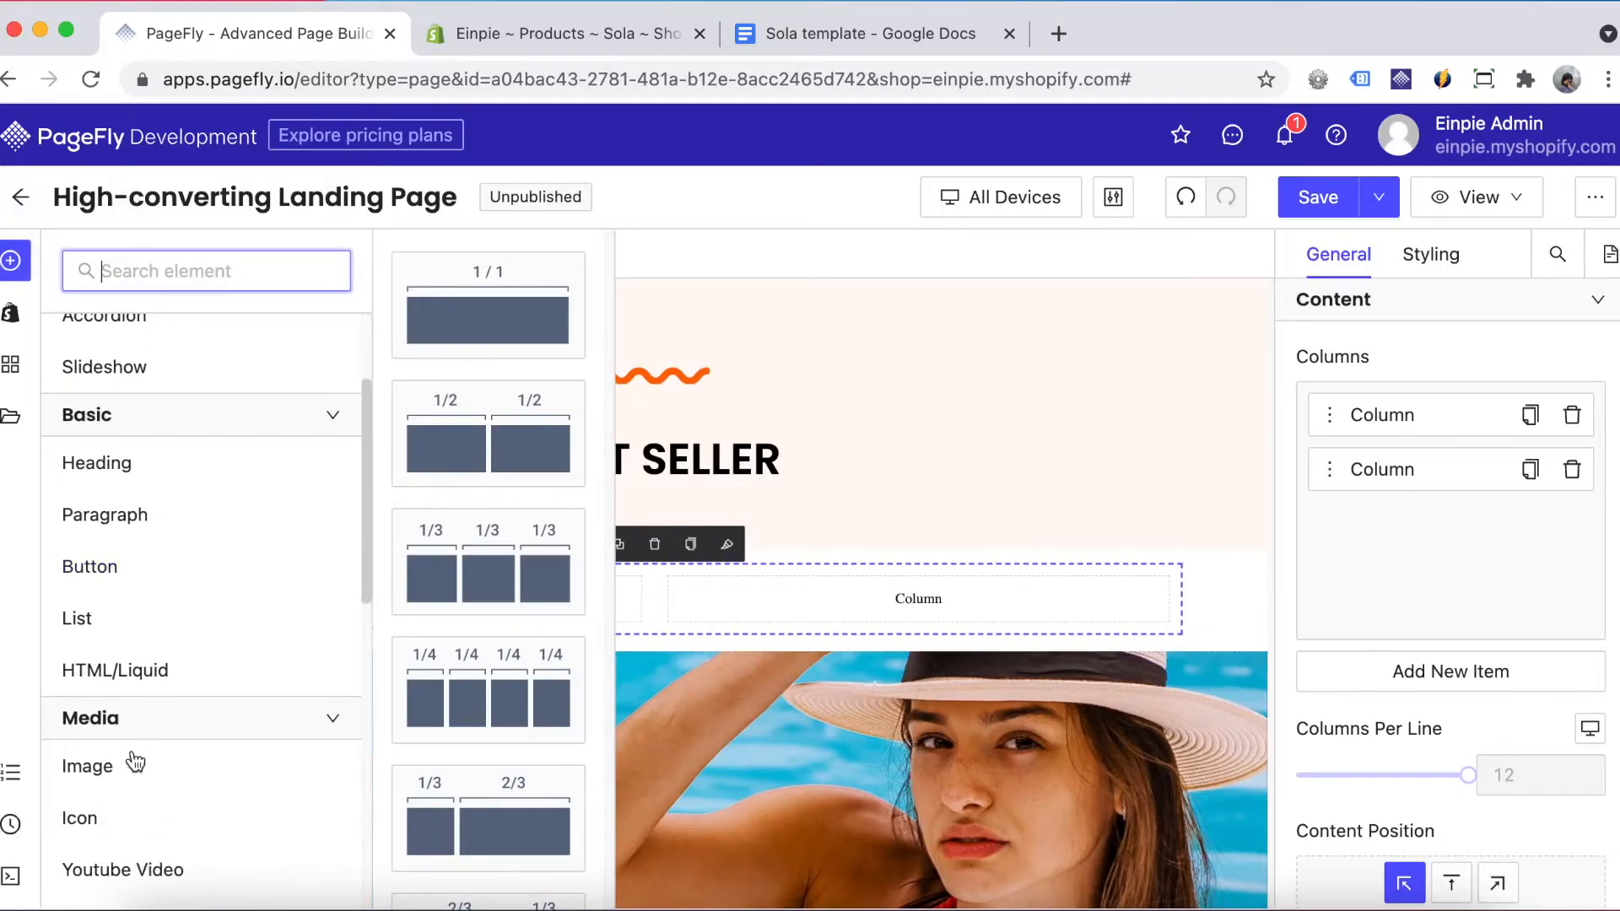
left_click(133, 765)
left_click_drag(671, 504, 465, 584)
- Set the new image element's source to the stored picture "landing page 2"
left_click(1449, 459)
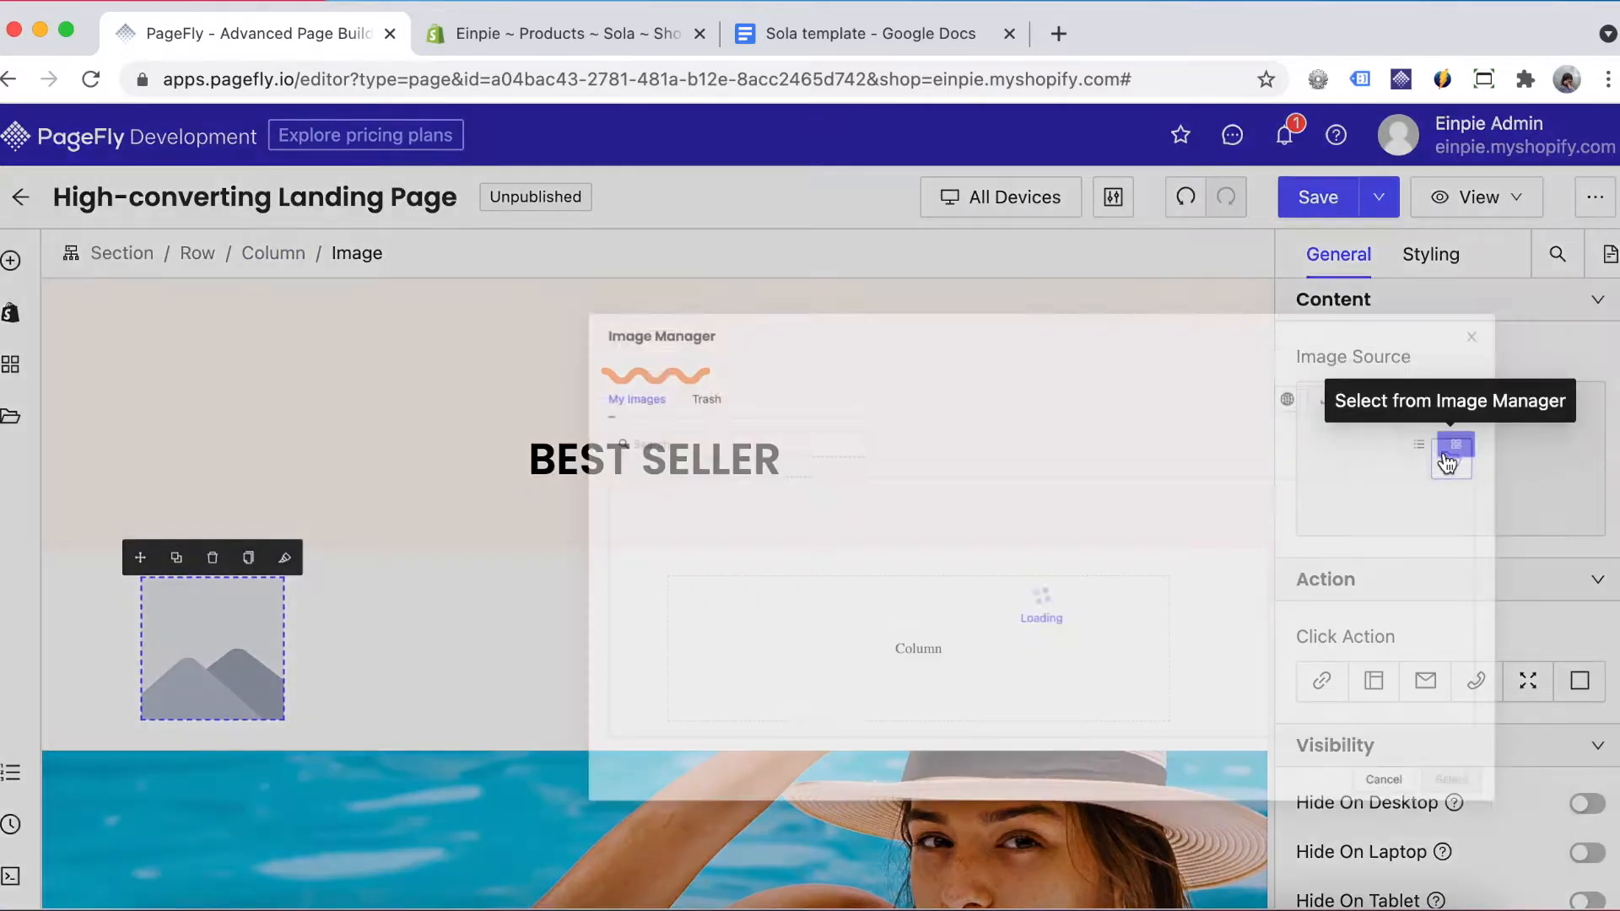
scroll(1153, 582, "down", 1)
left_click(434, 580)
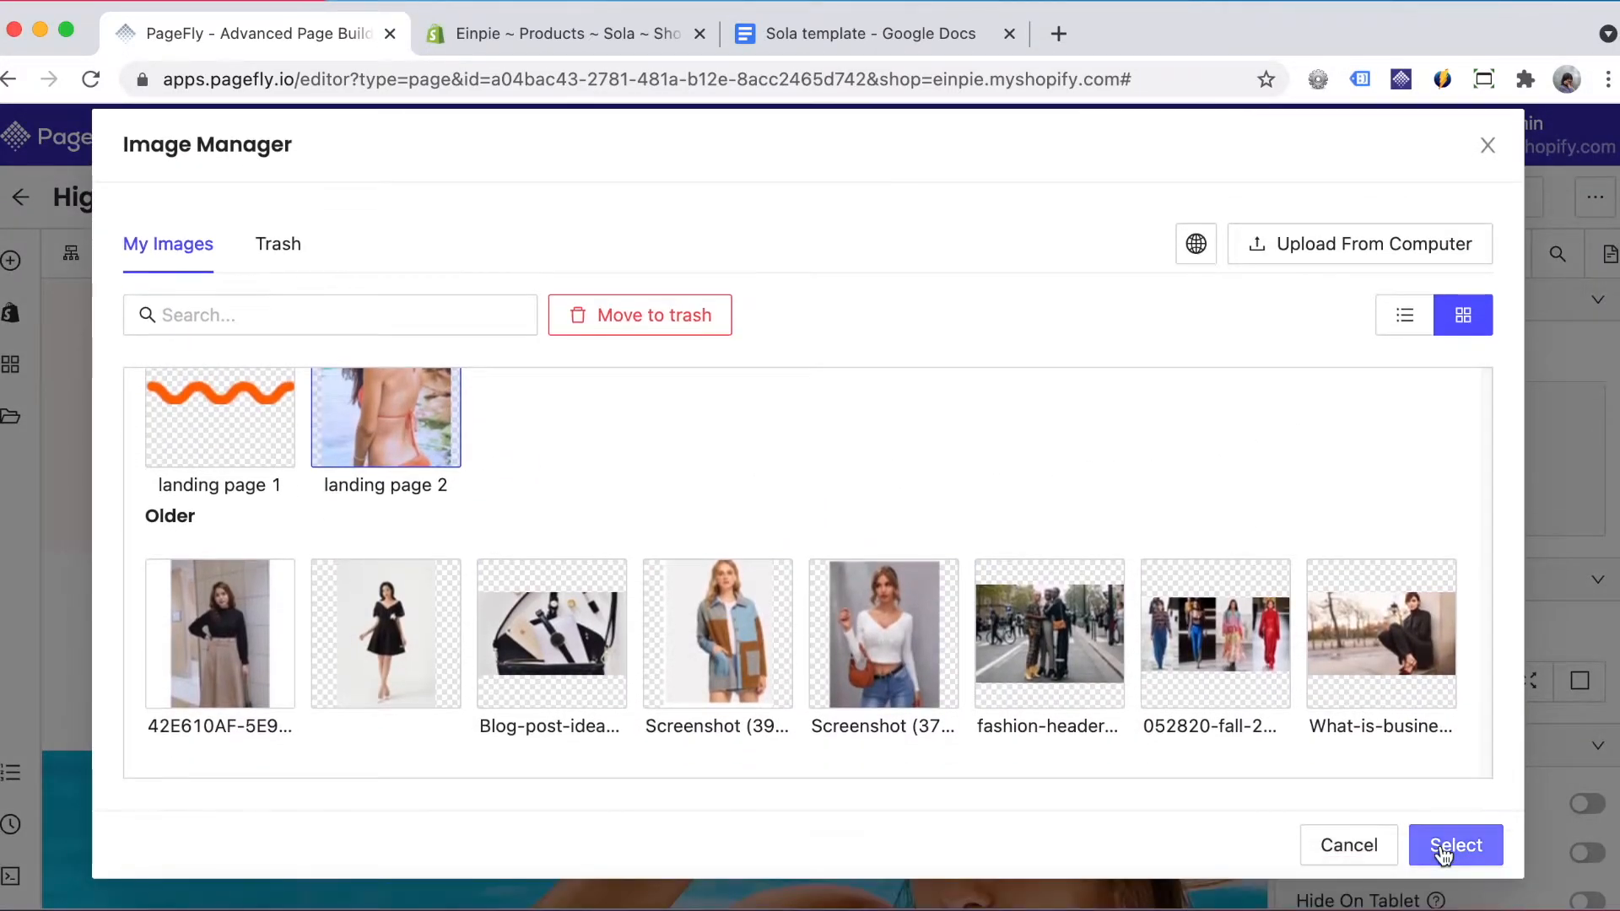
left_click(1443, 848)
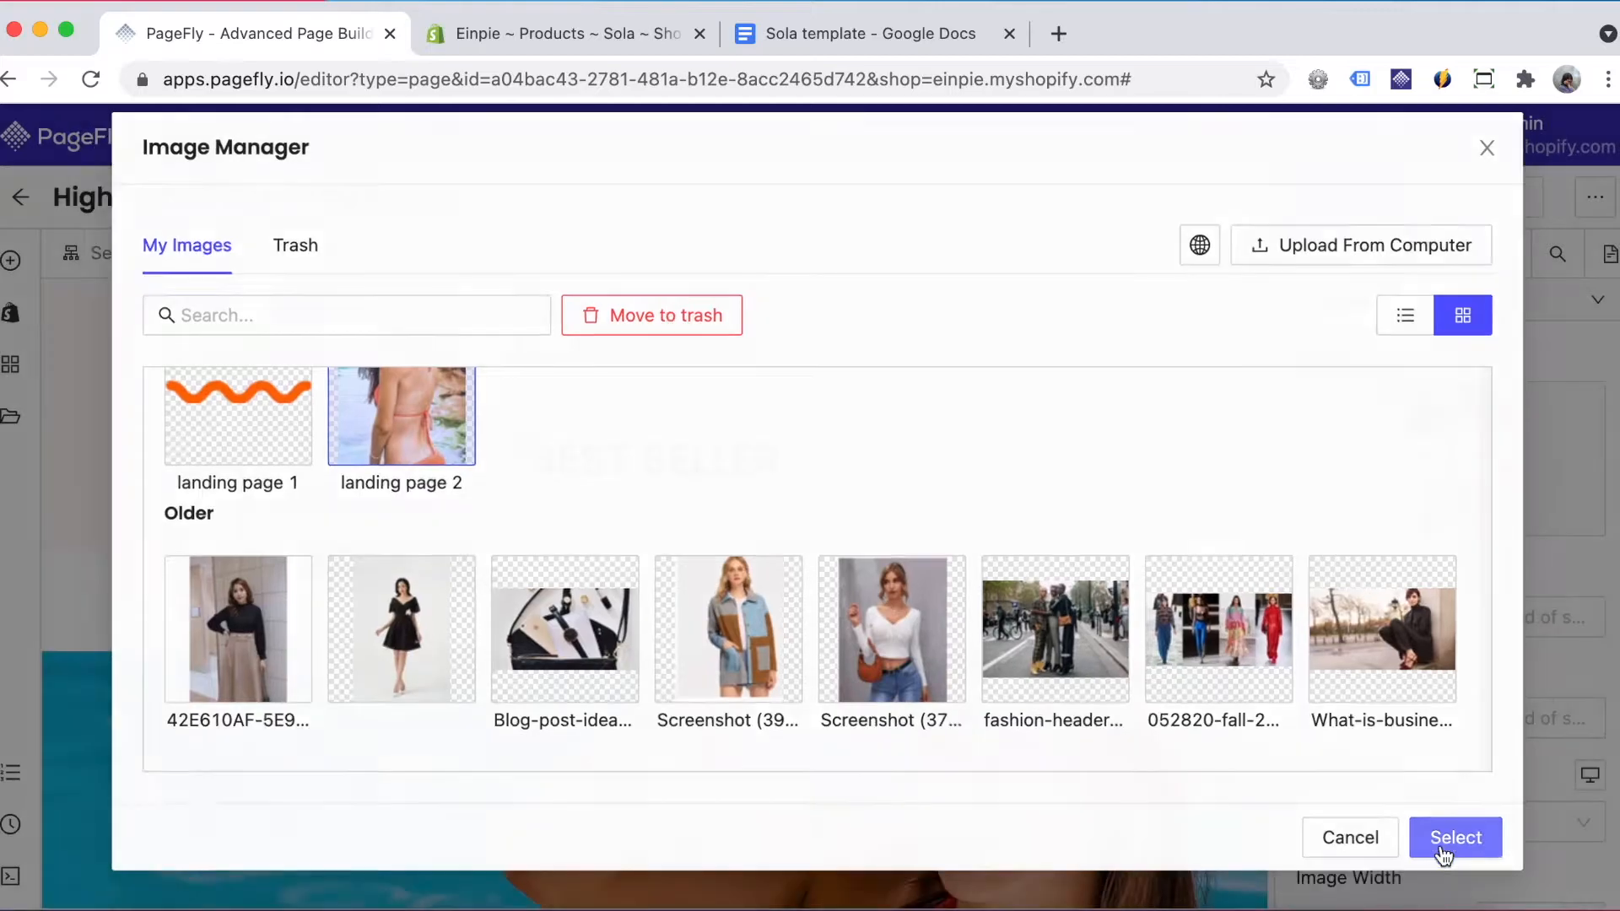
- Add a Product Details element to the empty second column beside the picture
scroll(912, 697, "down", 4)
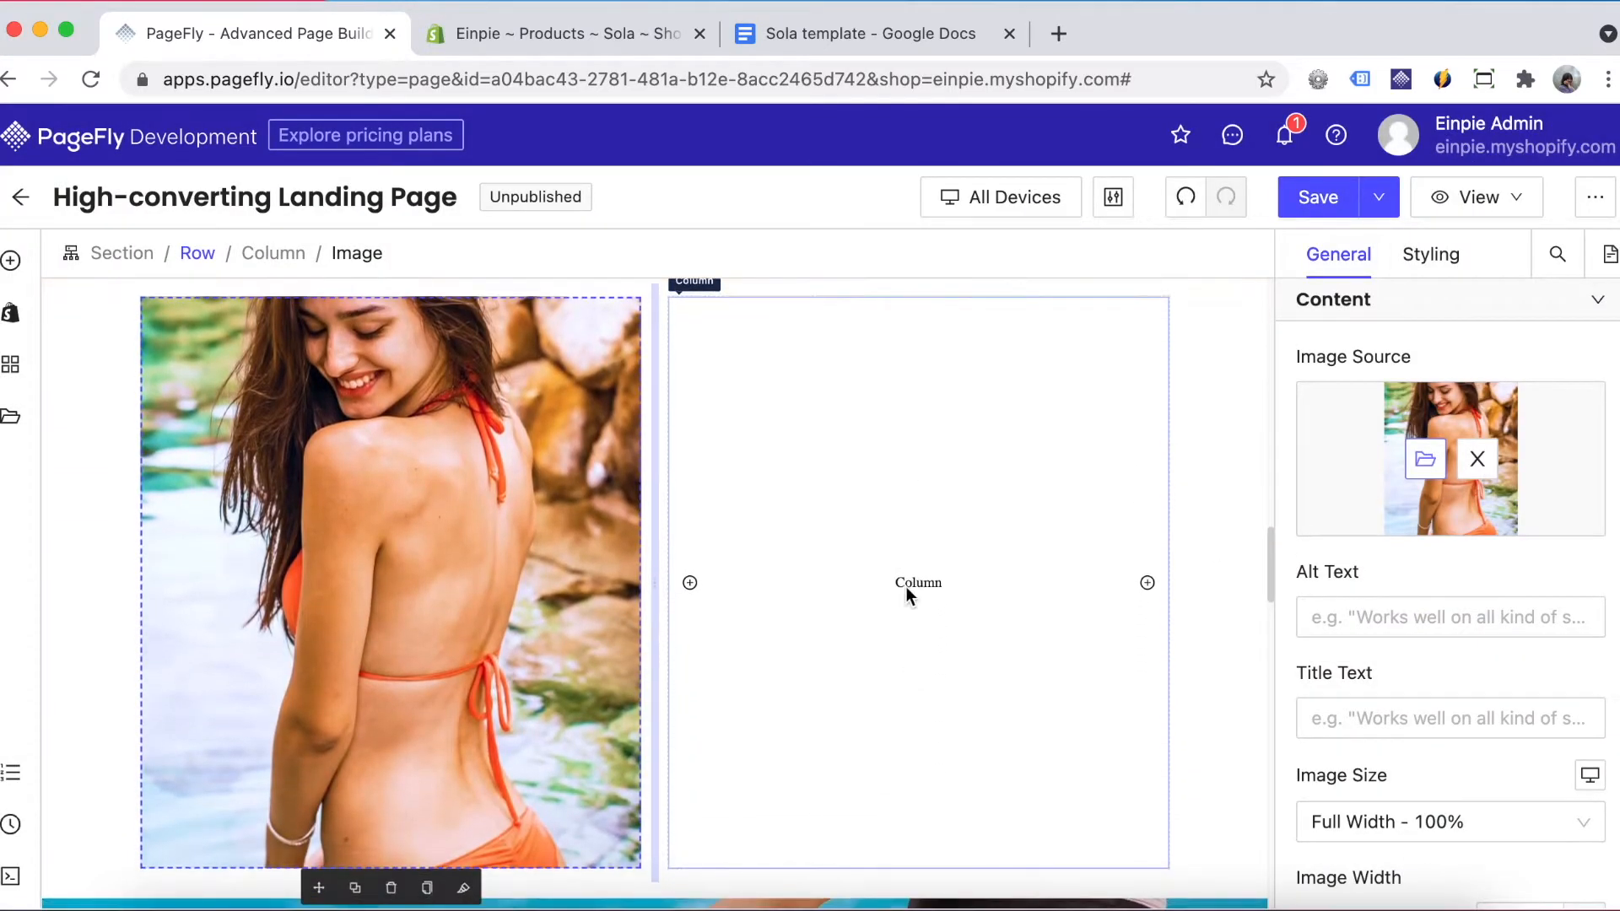
left_click(905, 586)
mouse_move(17, 317)
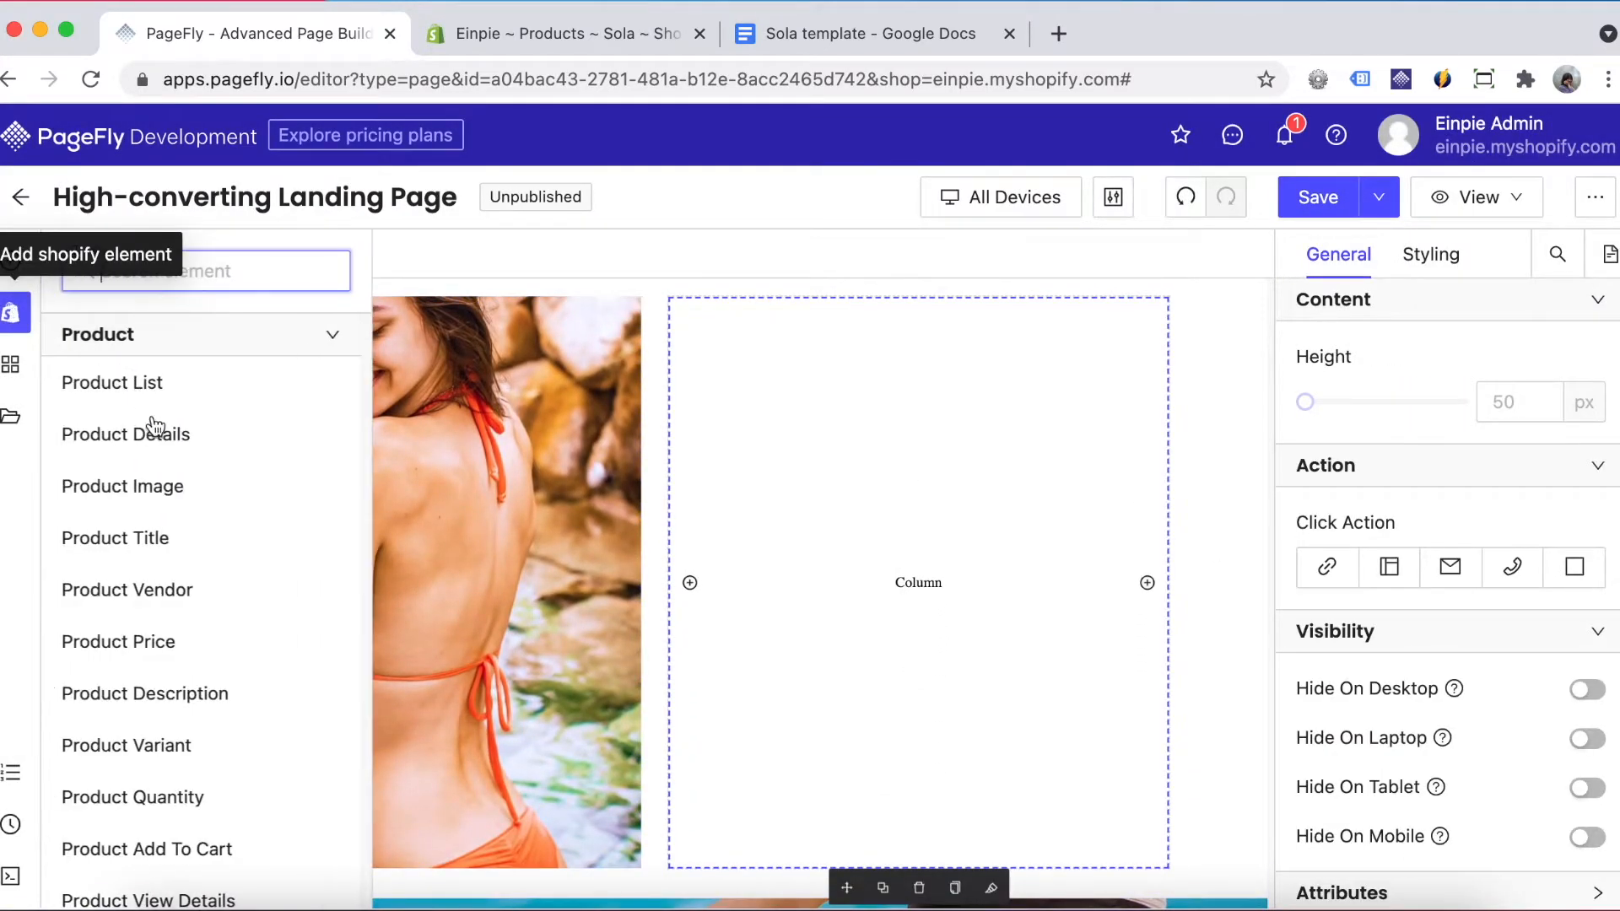
mouse_move(298, 428)
left_click_drag(477, 420, 882, 565)
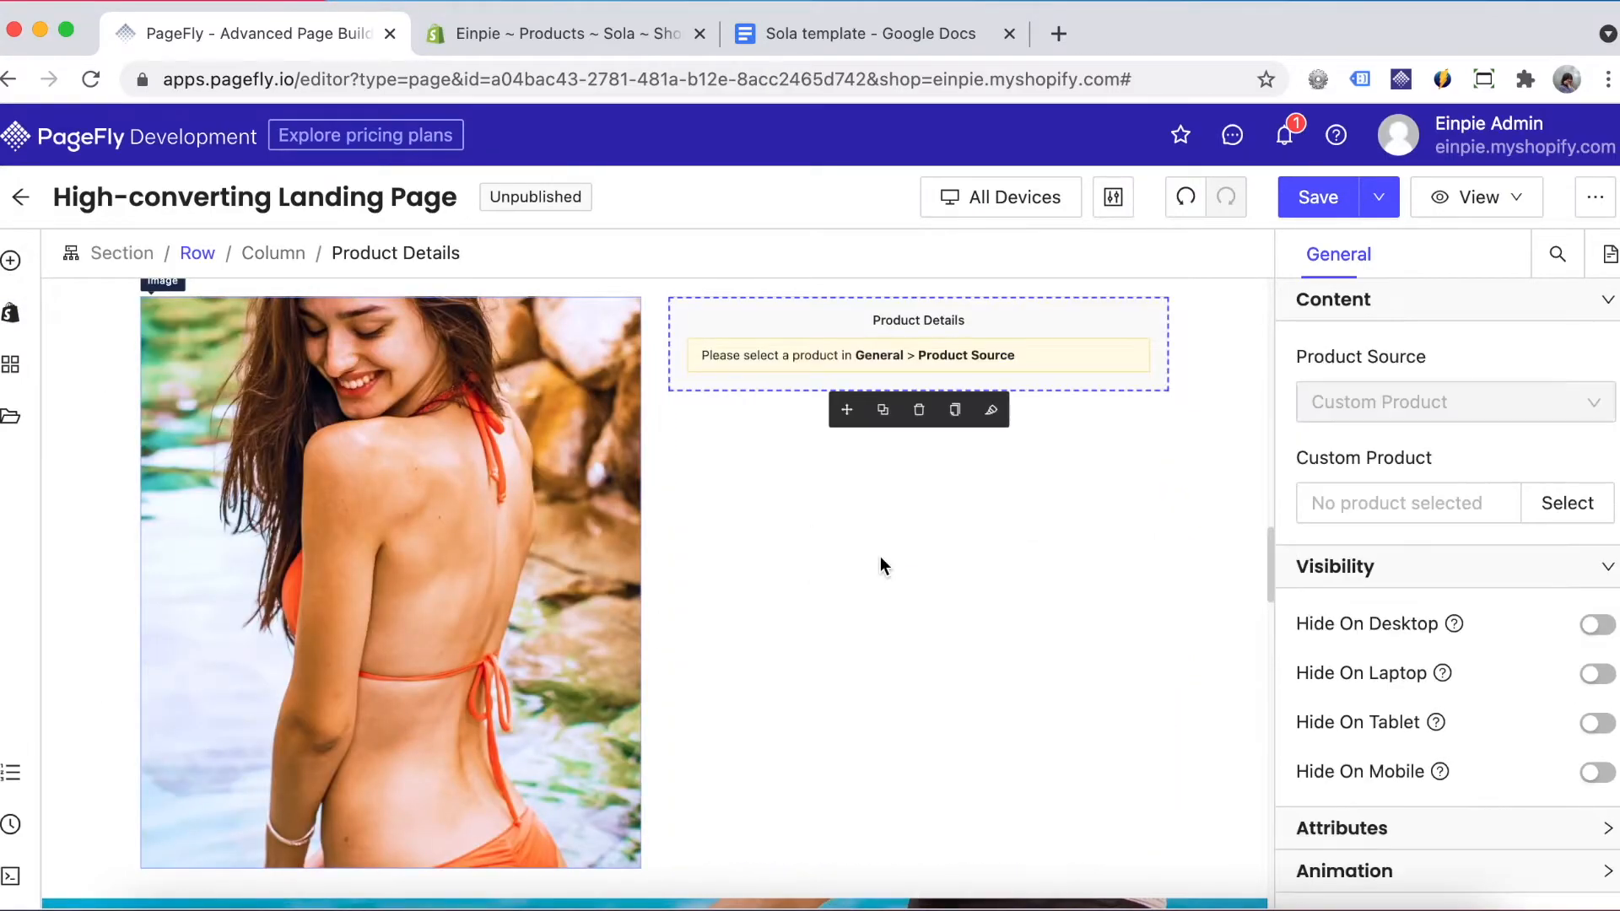
- Search the store products for "sola" and assign the Sola product to the Product Details element
left_click(1569, 507)
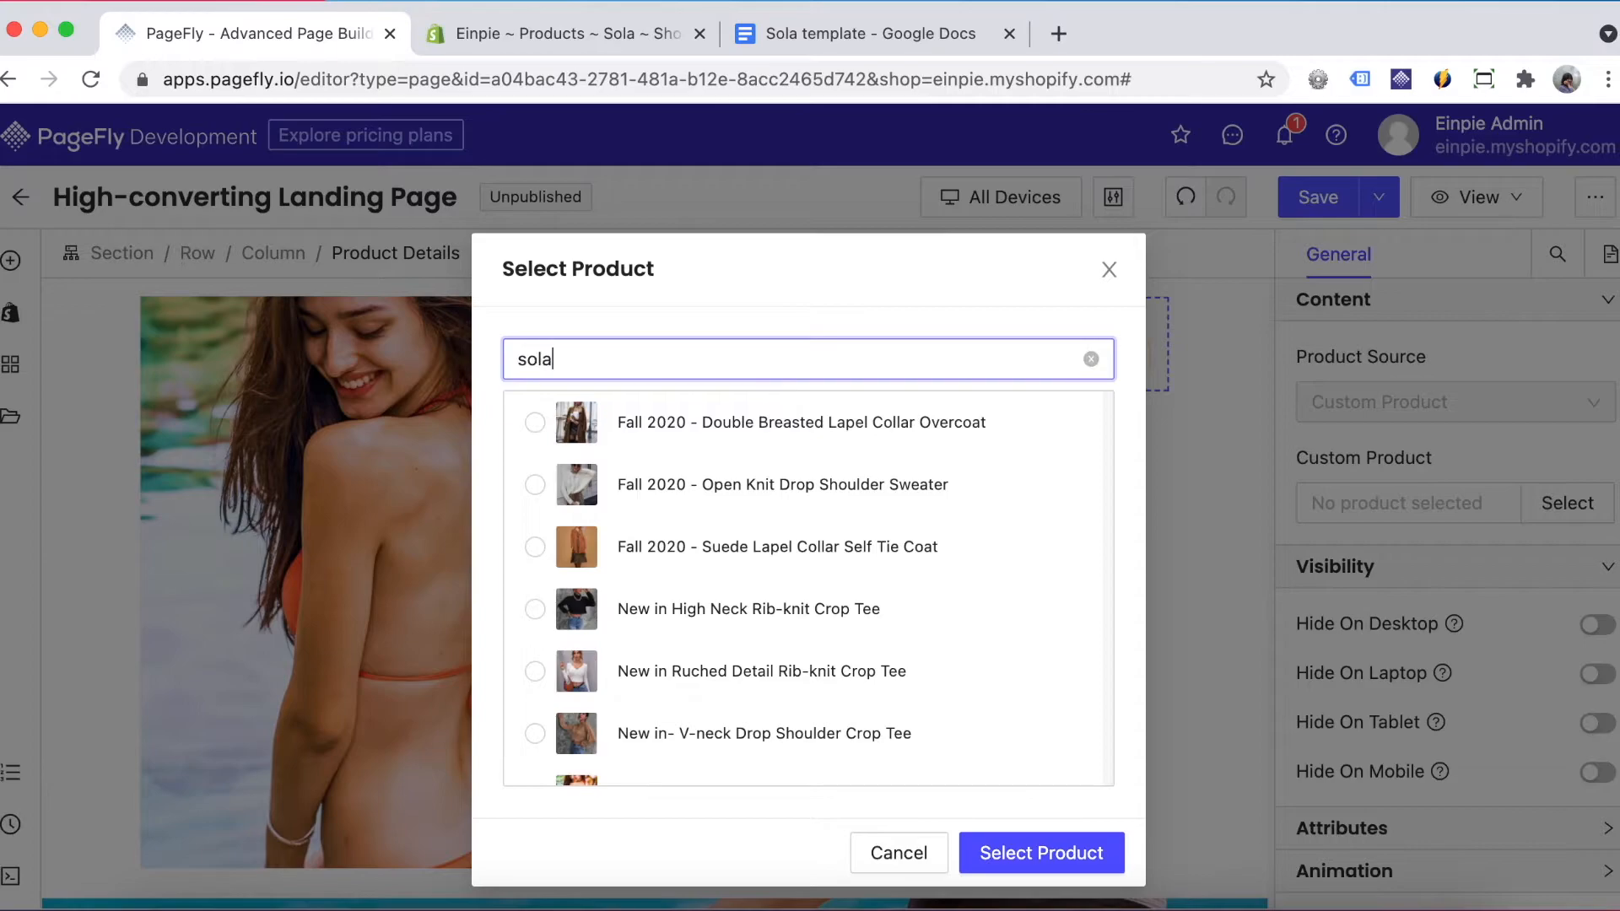
left_click(540, 423)
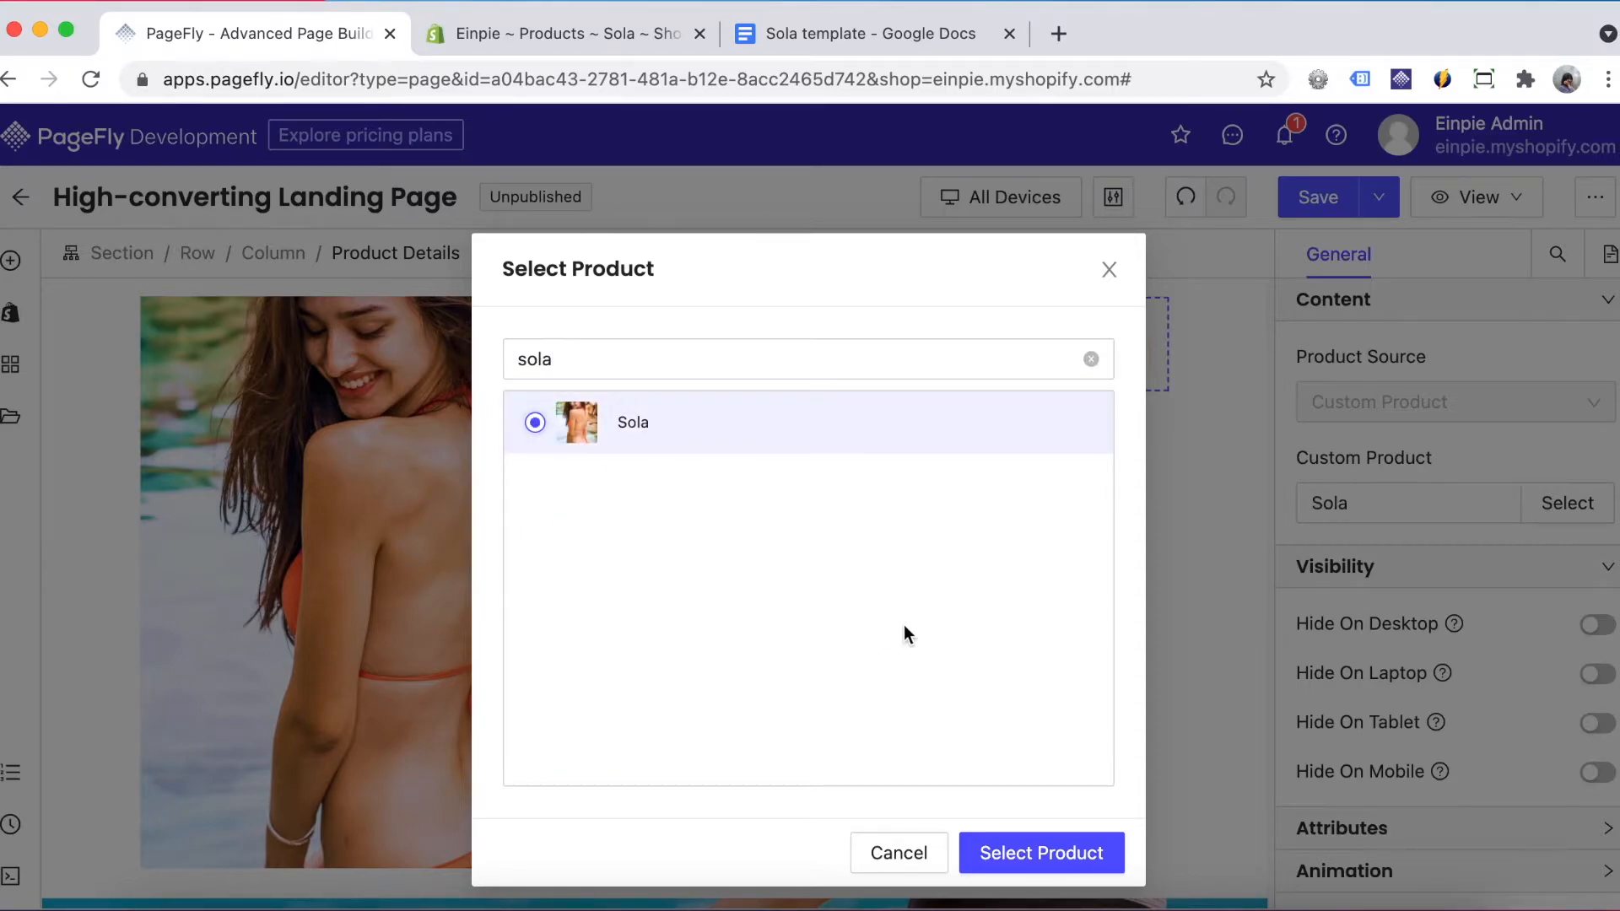
left_click(1032, 854)
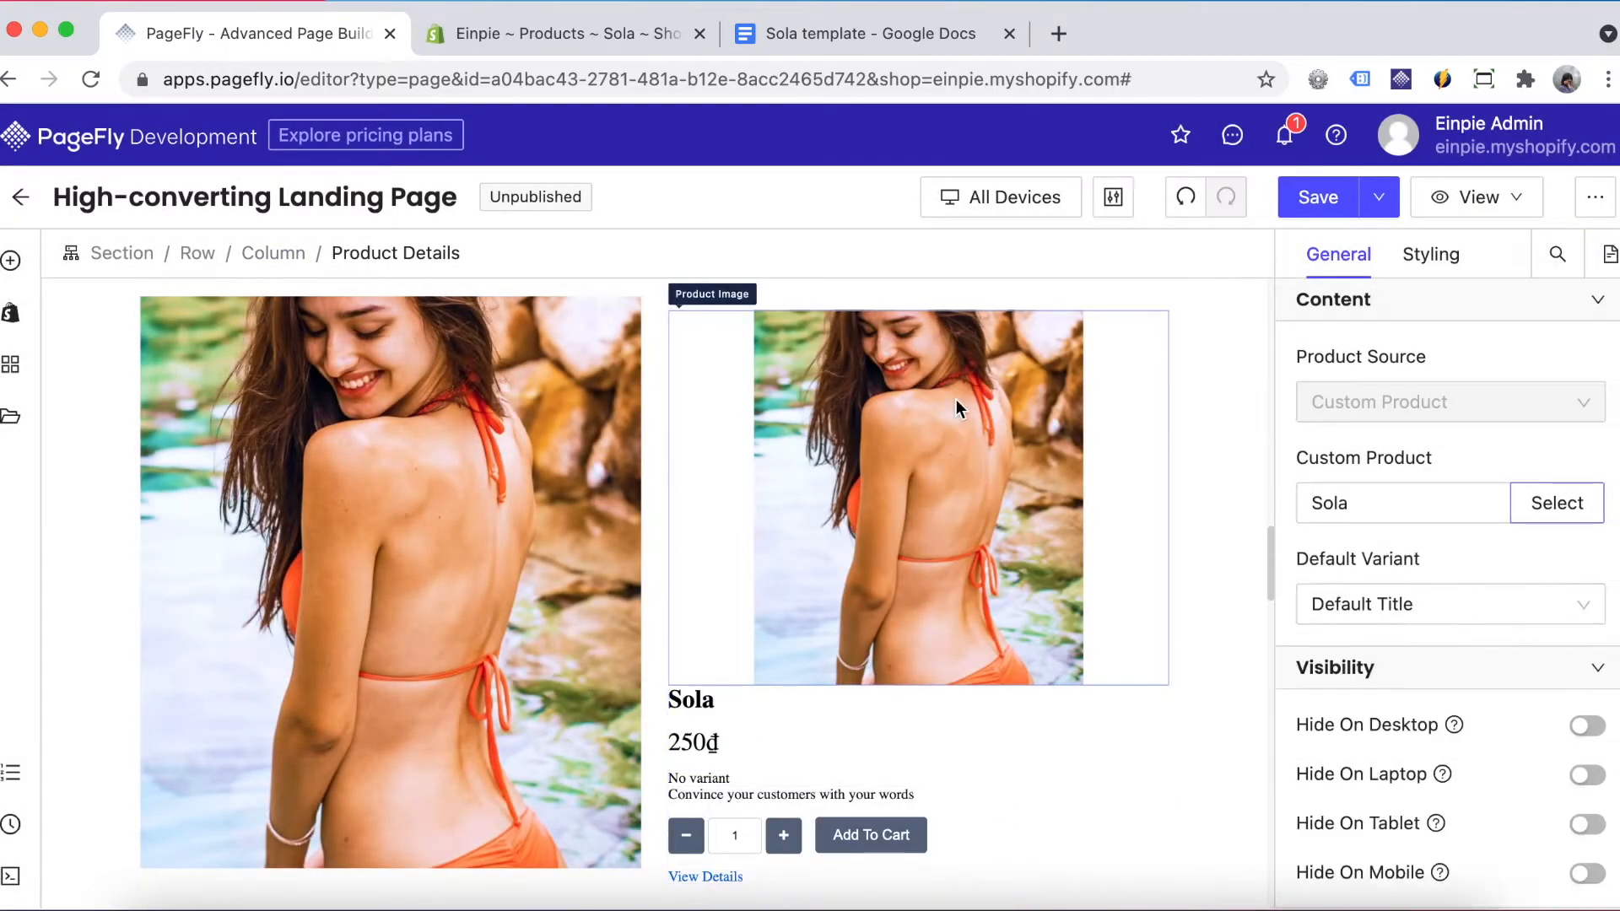
- Delete the product image and the product variant element from the Sola Product Details element
left_click(956, 398)
left_click(919, 705)
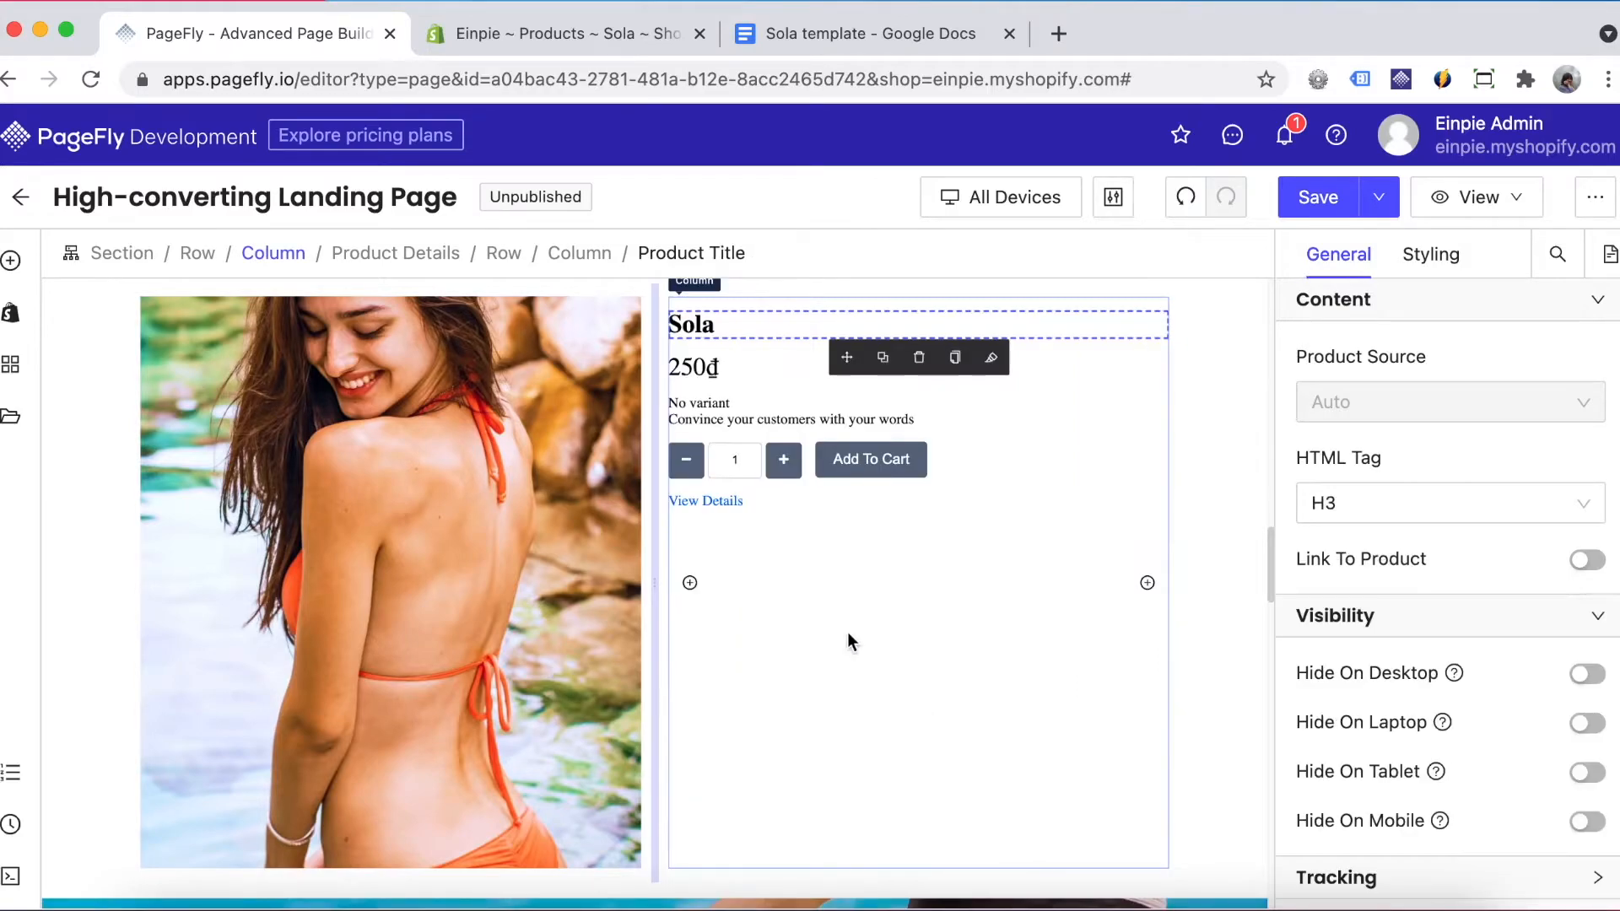
left_click(699, 403)
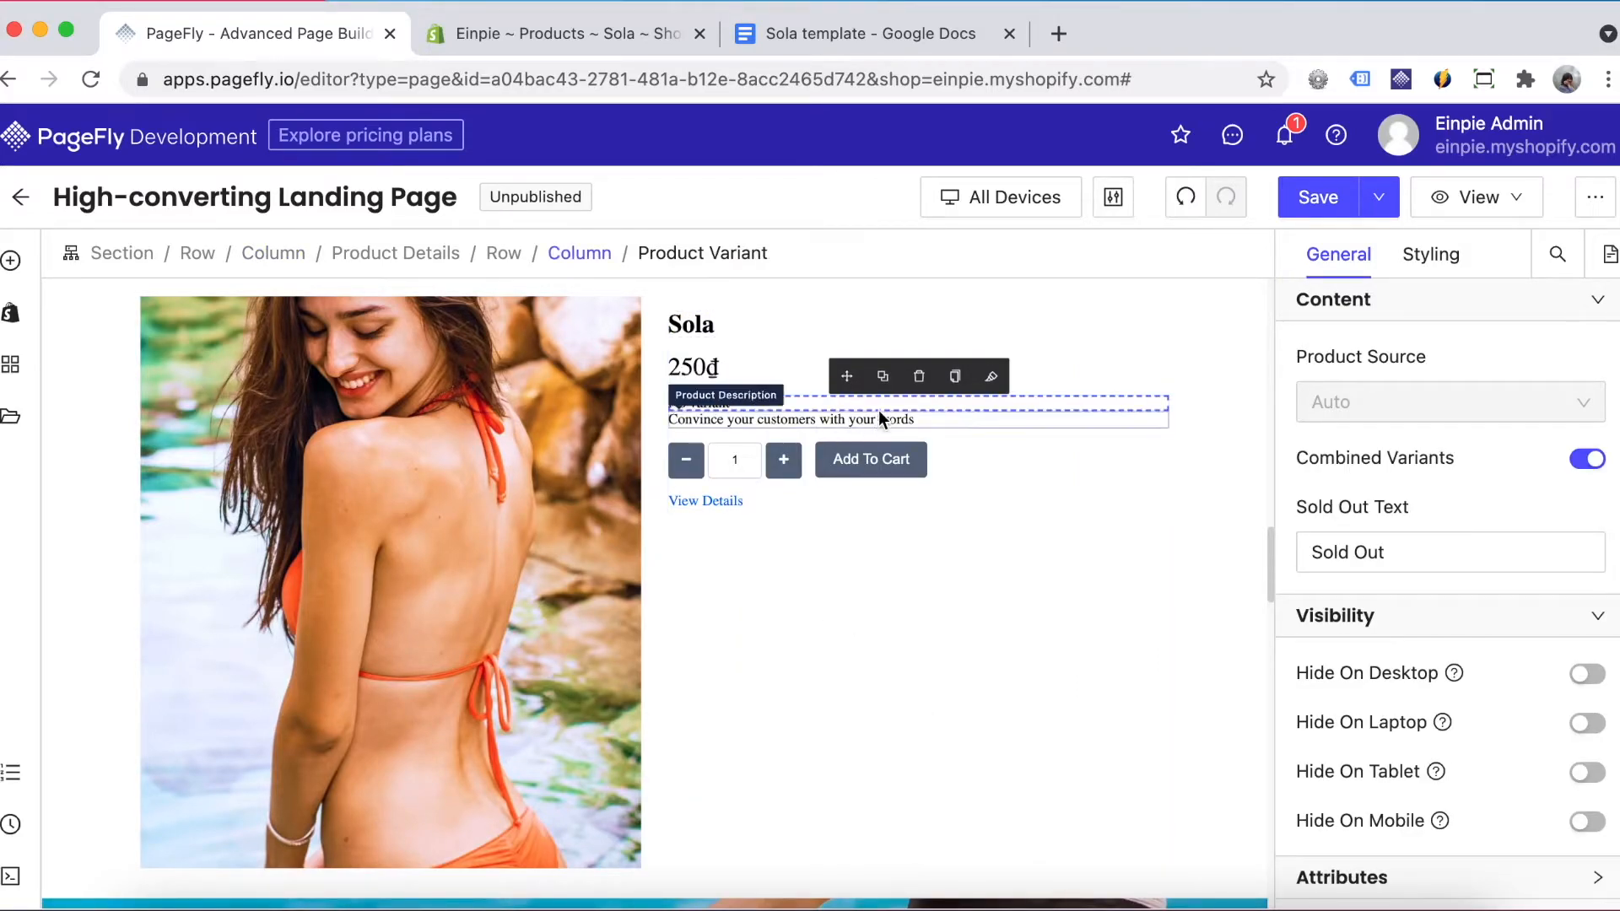
left_click(919, 377)
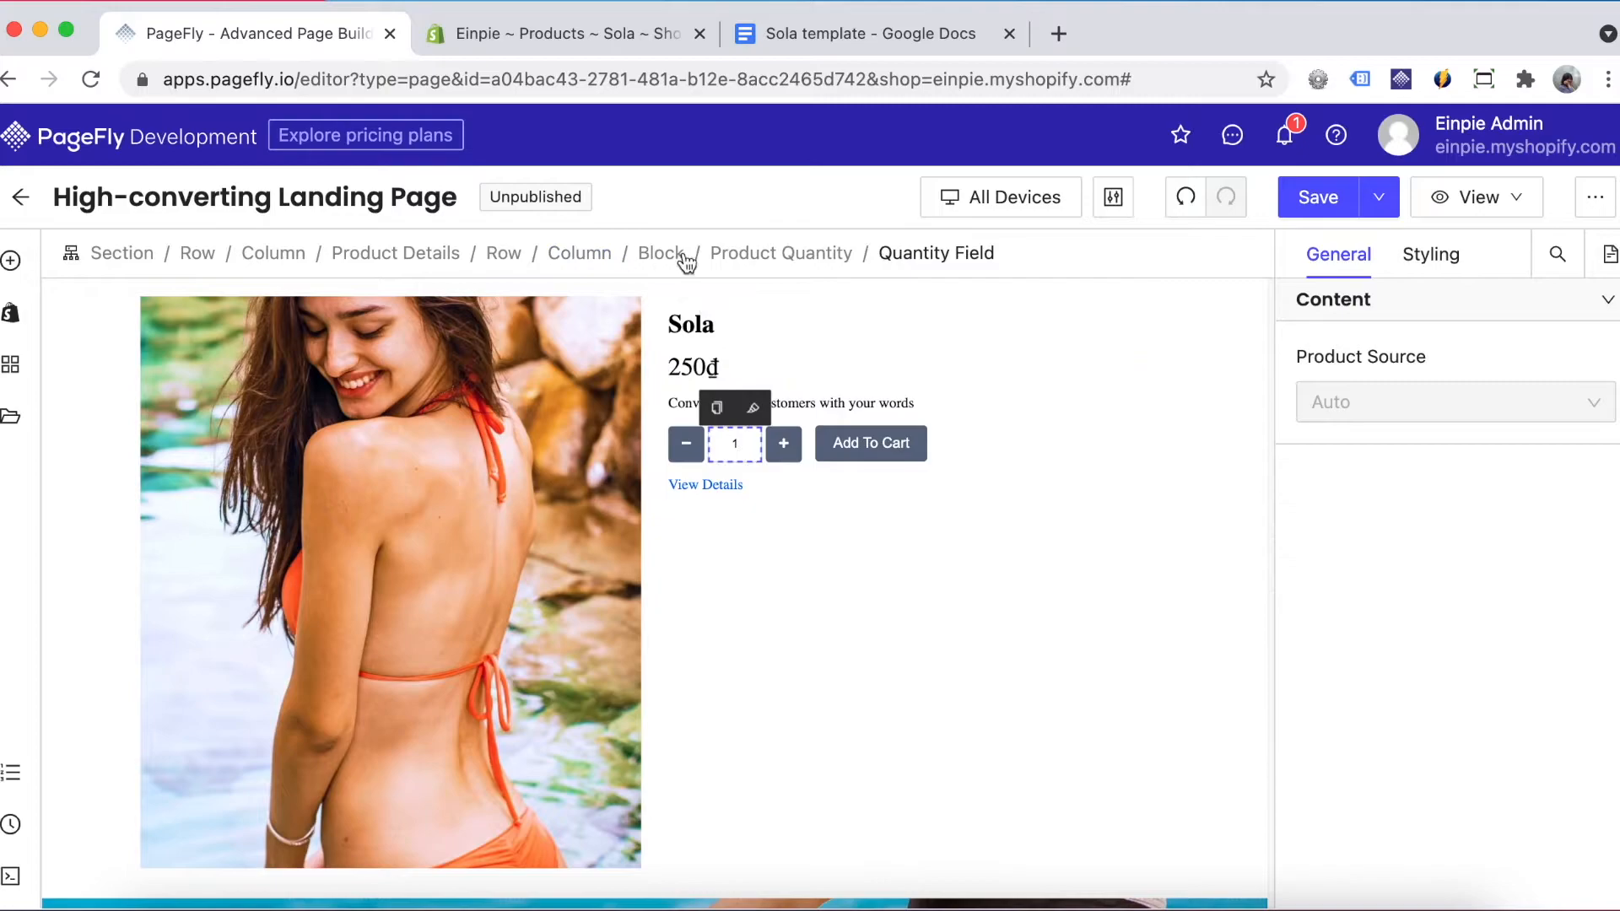
- Delete the product quantity element and the View Details link around the Add To Cart button
left_click(777, 255)
left_click(736, 410)
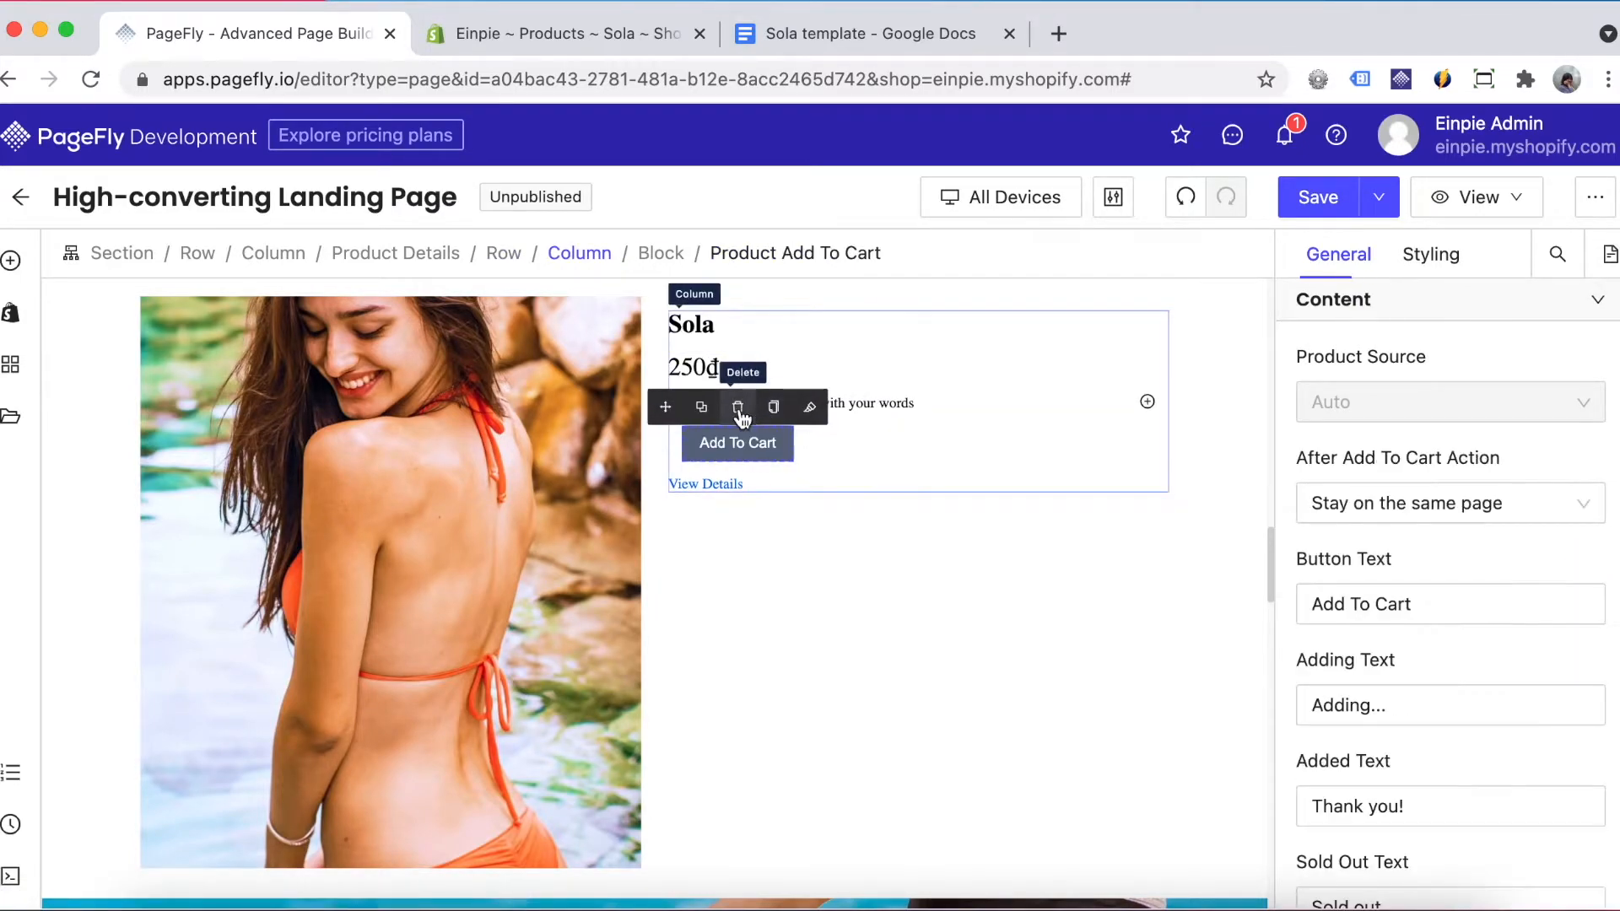
left_click(724, 487)
left_click(707, 459)
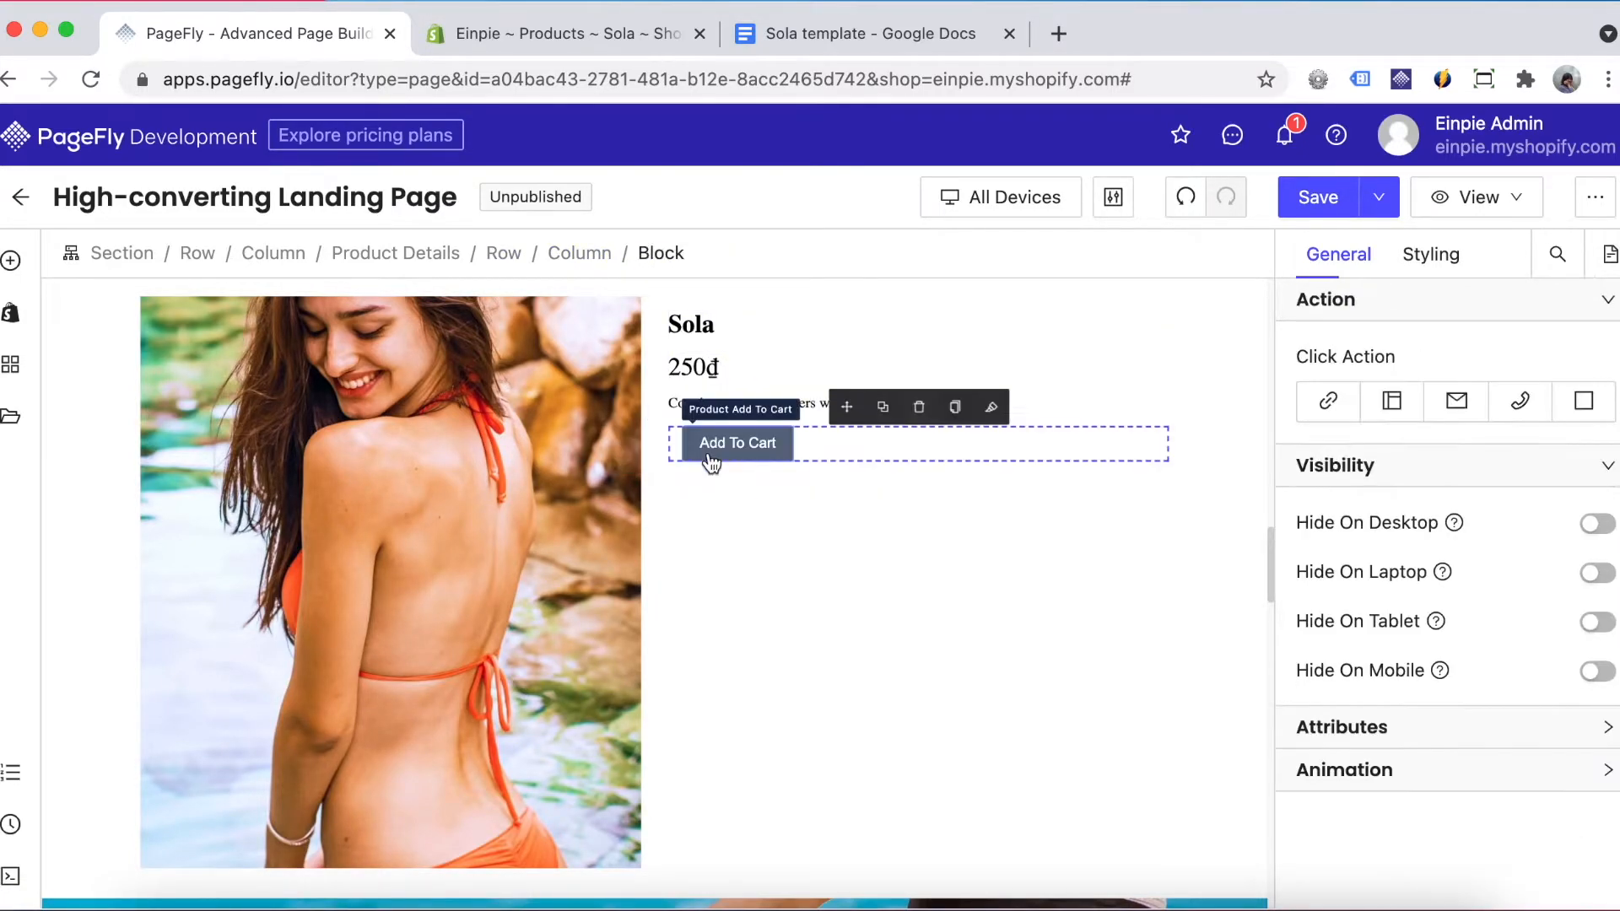
- Add the struck-through Product Price variant, the compare at price, directly below the product price
left_click(10, 313)
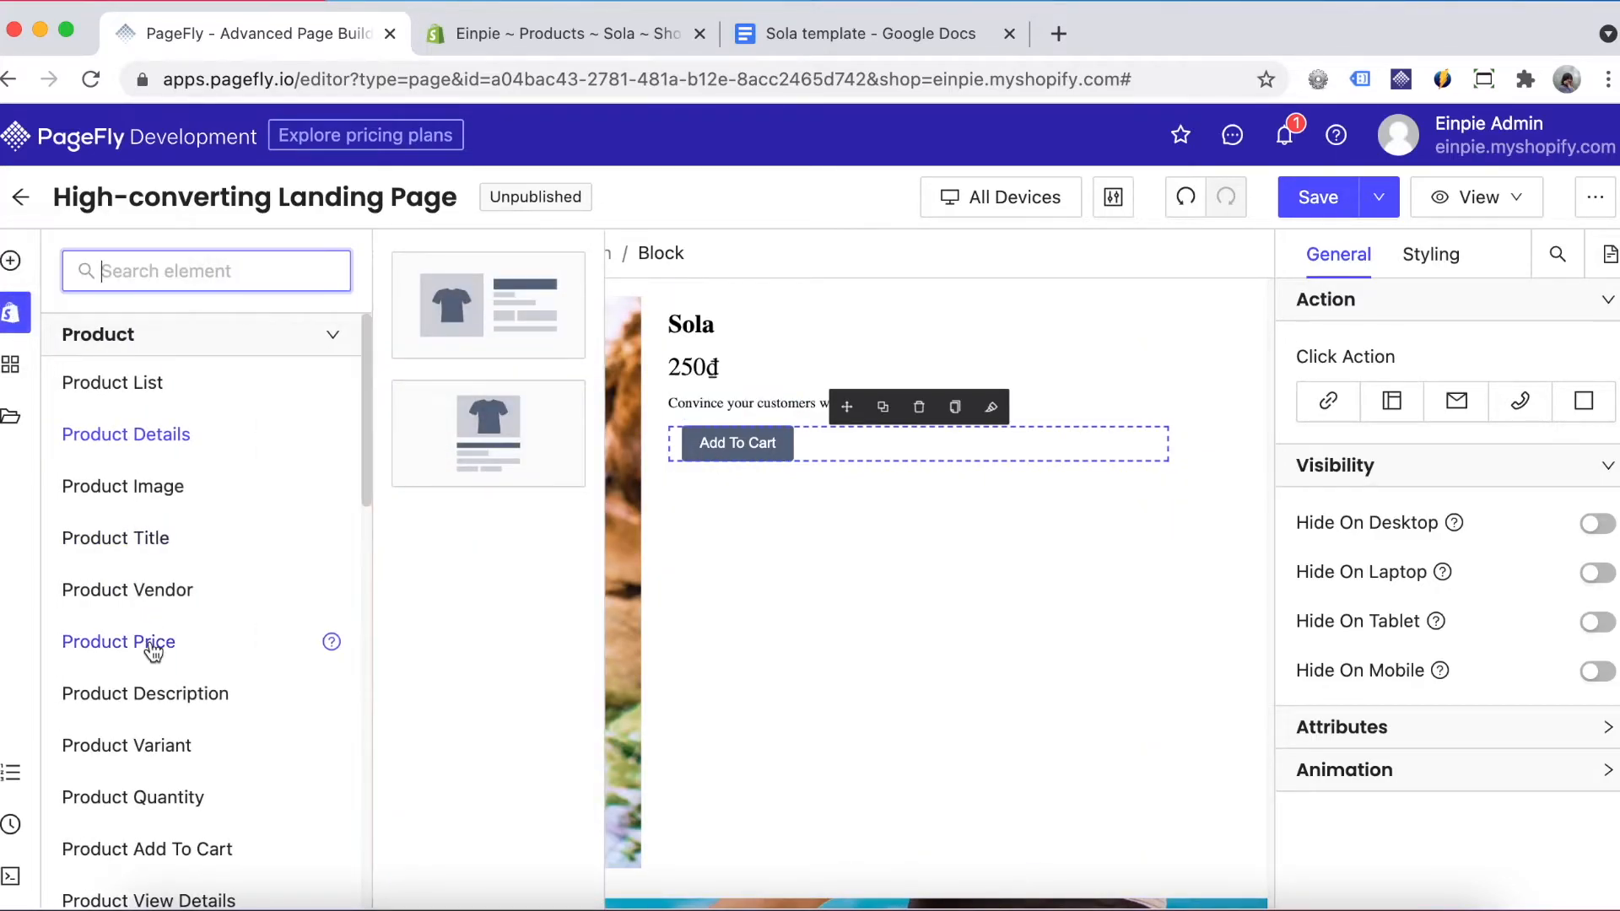
left_click(98, 643)
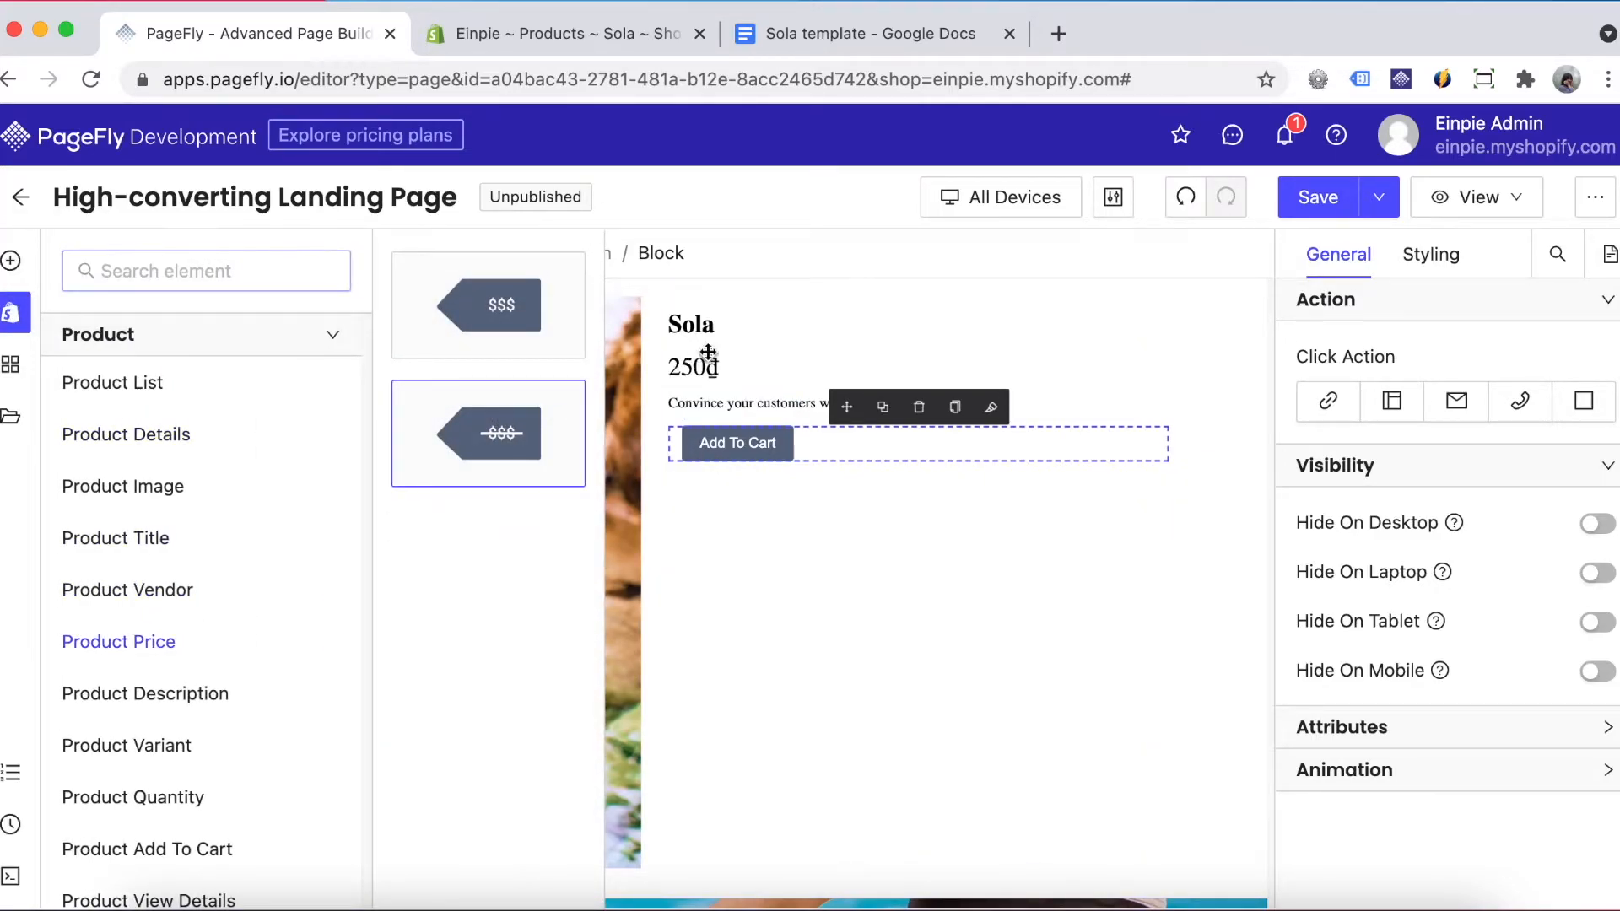
left_click_drag(707, 351, 719, 402)
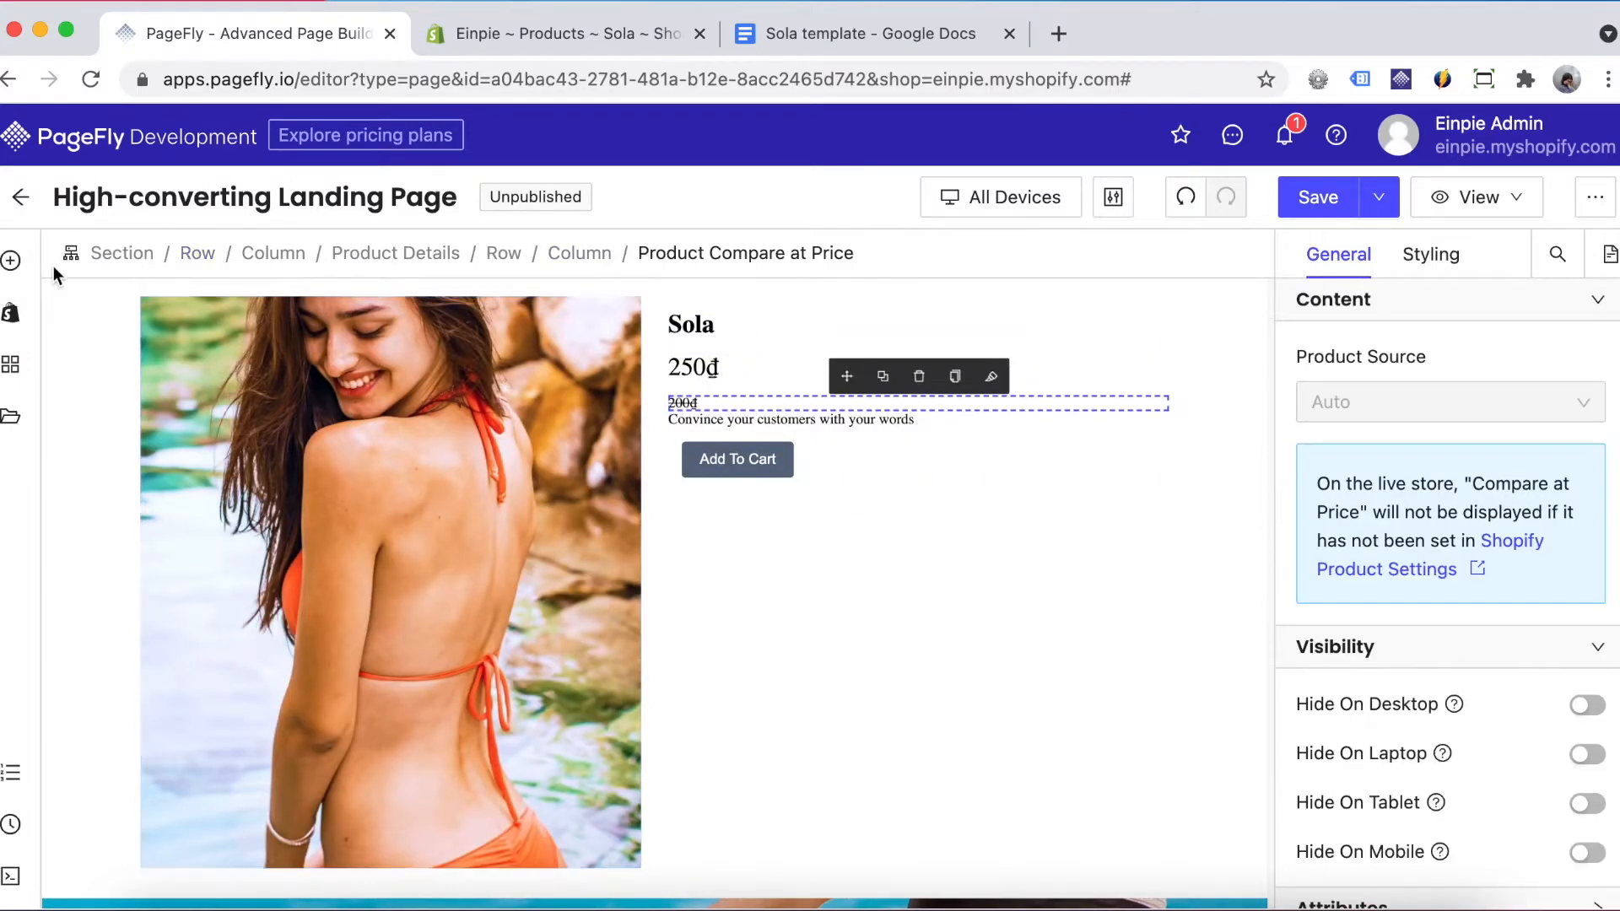
- Add a Block layout between the product price and the compare at price, and move both prices into it
left_click(22, 272)
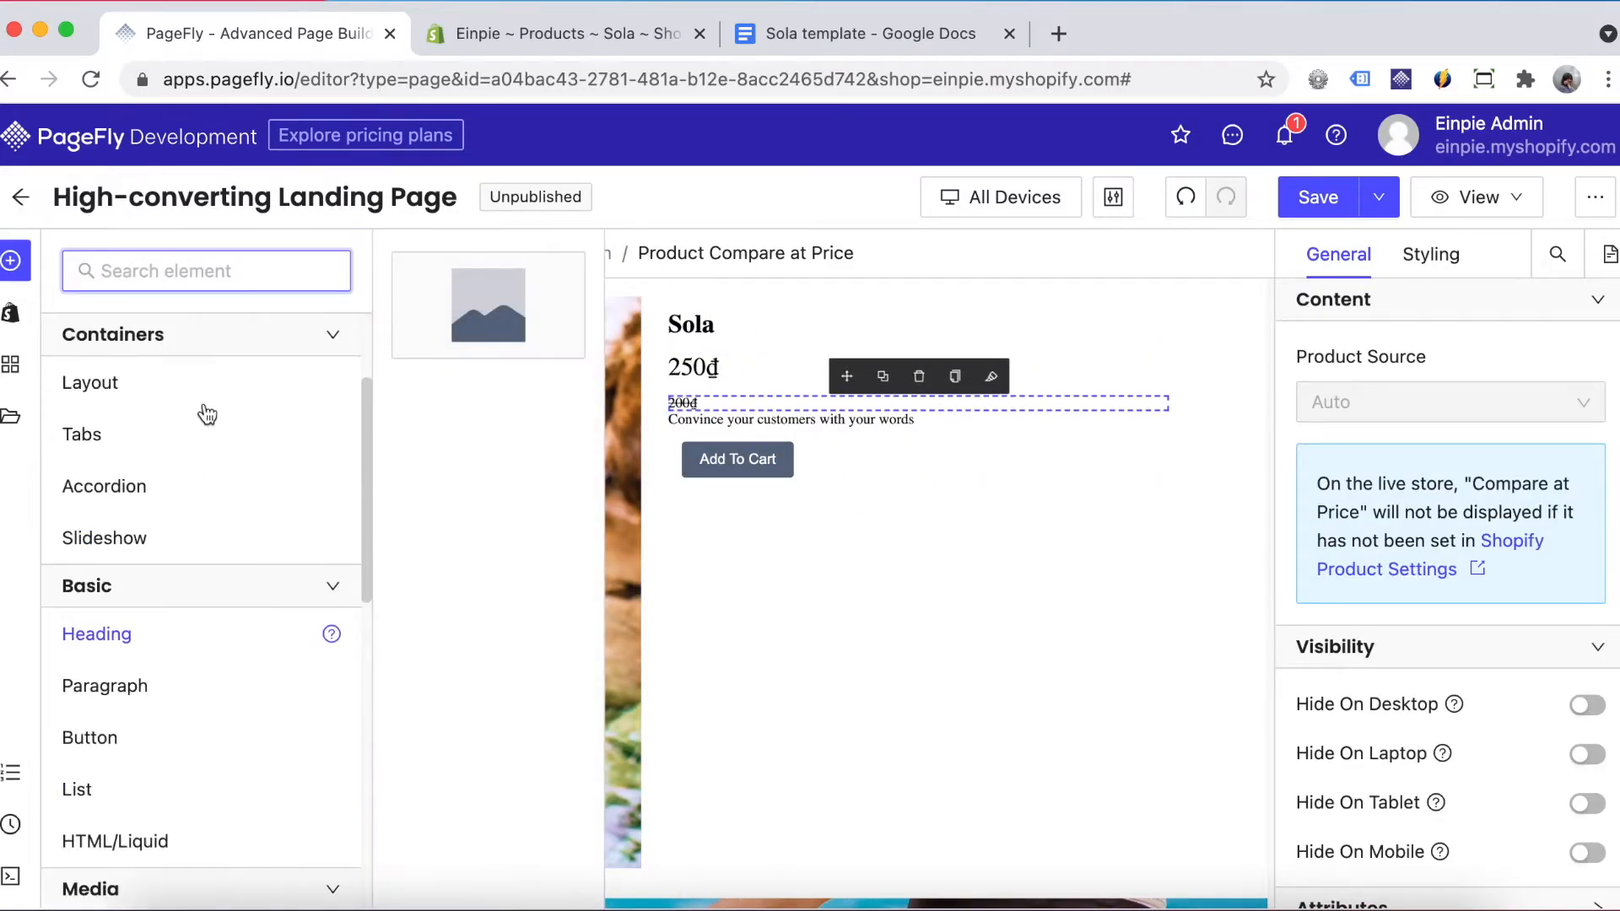
left_click(207, 396)
scroll(498, 608, "down", 9)
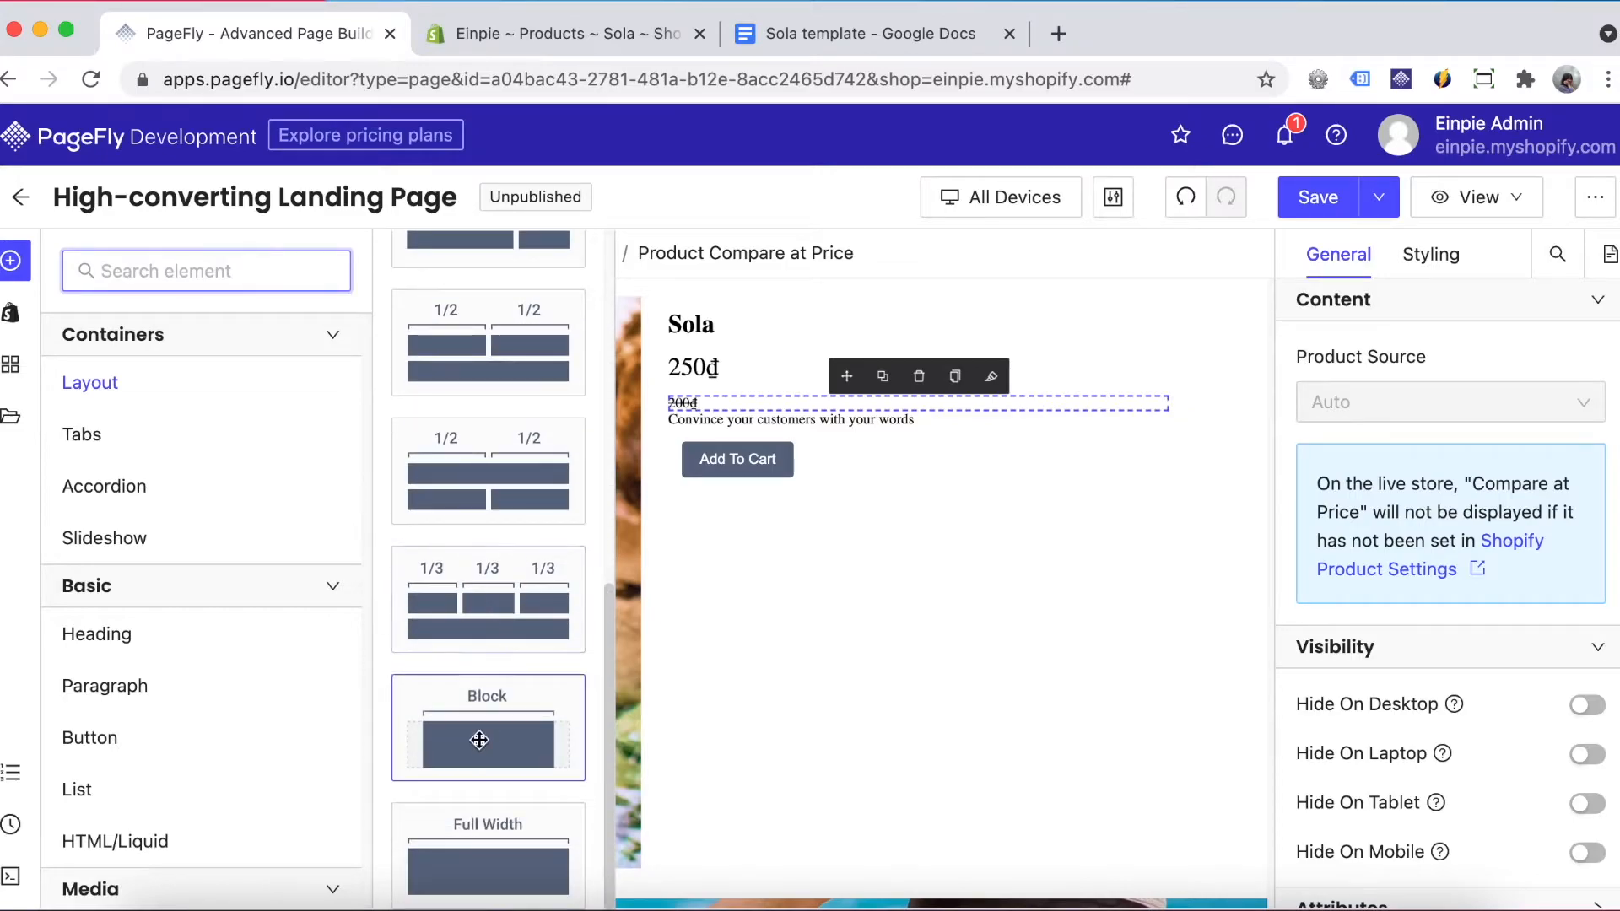
left_click_drag(711, 492, 739, 395)
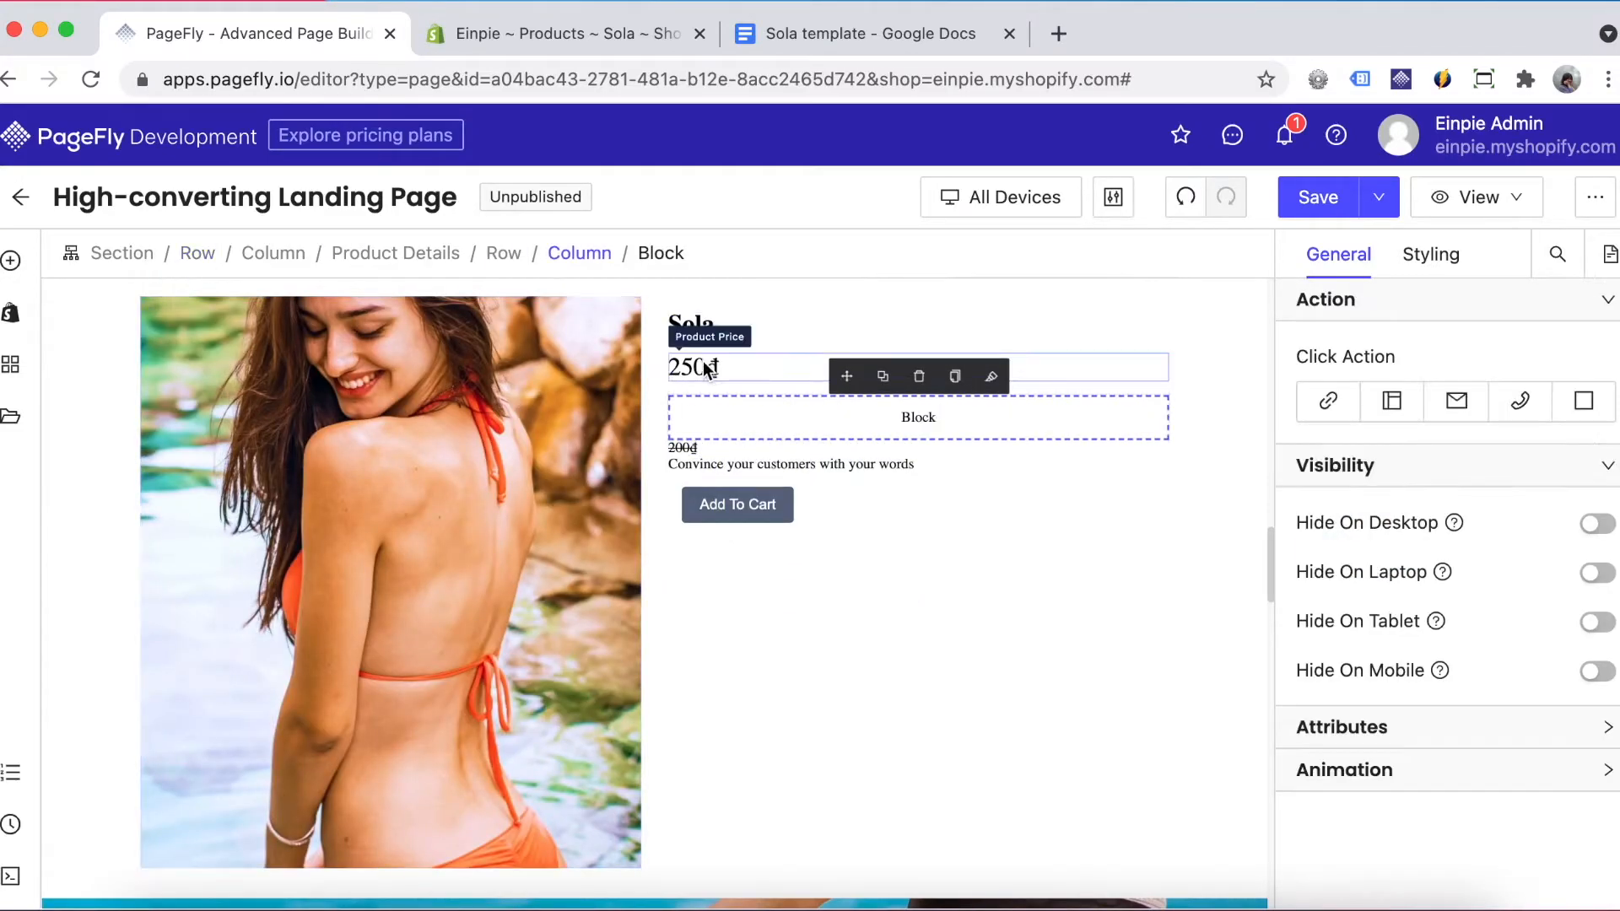
left_click(816, 356)
left_click_drag(847, 331, 797, 363)
left_click(692, 404)
- Set the price block's display style to Flex with Wrap enabled
left_click(661, 253)
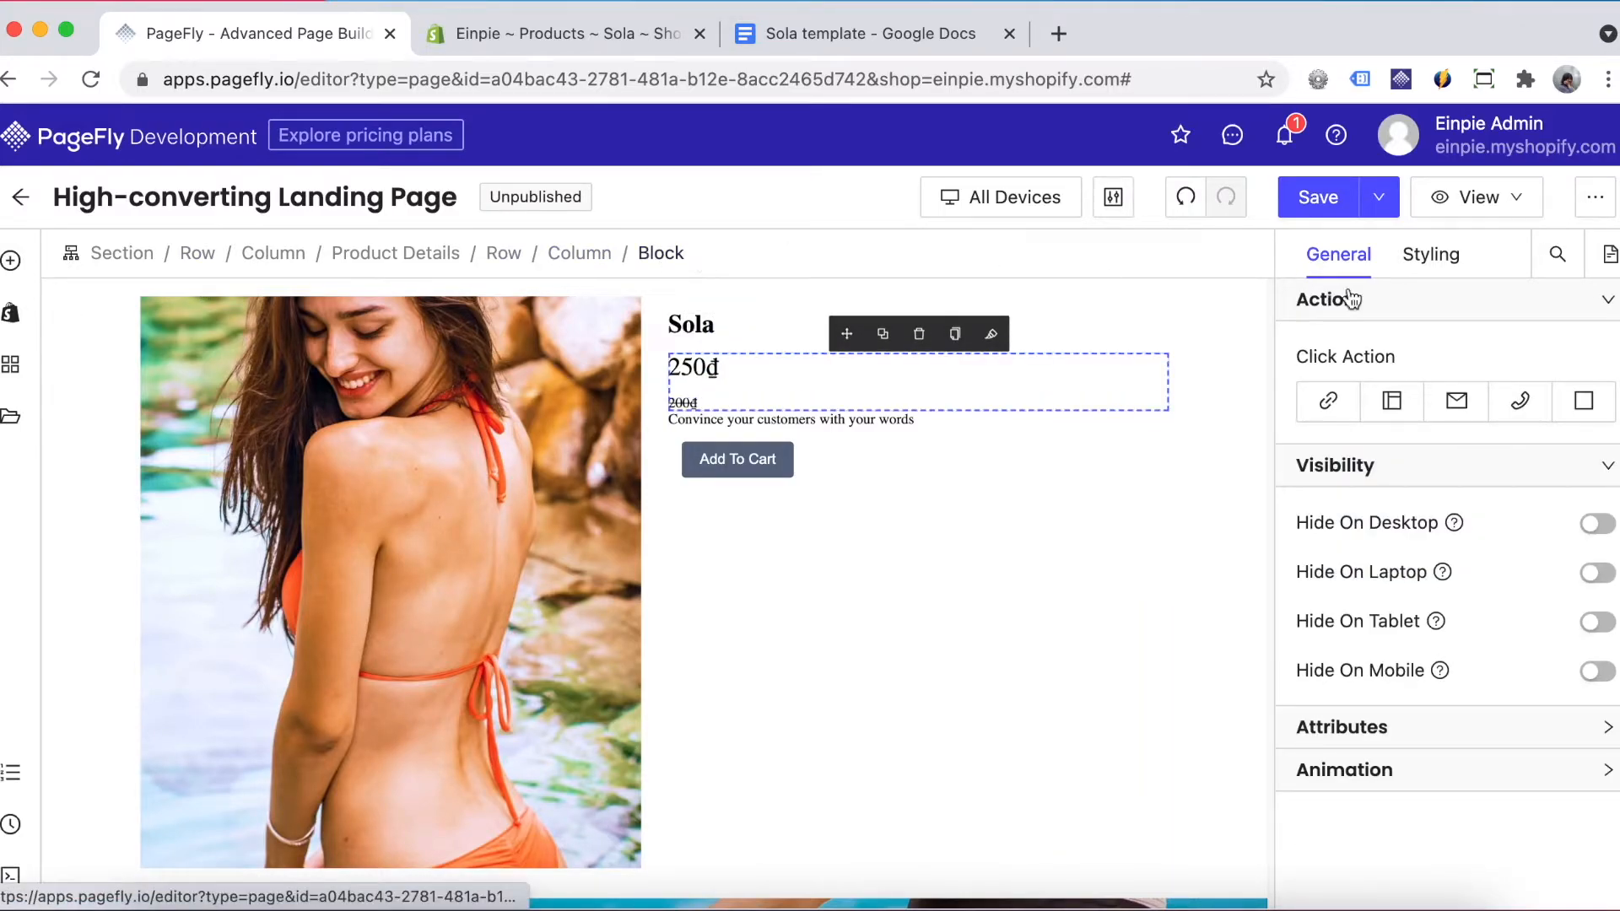
left_click(1430, 255)
scroll(1468, 553, "down", 10)
left_click(1557, 574)
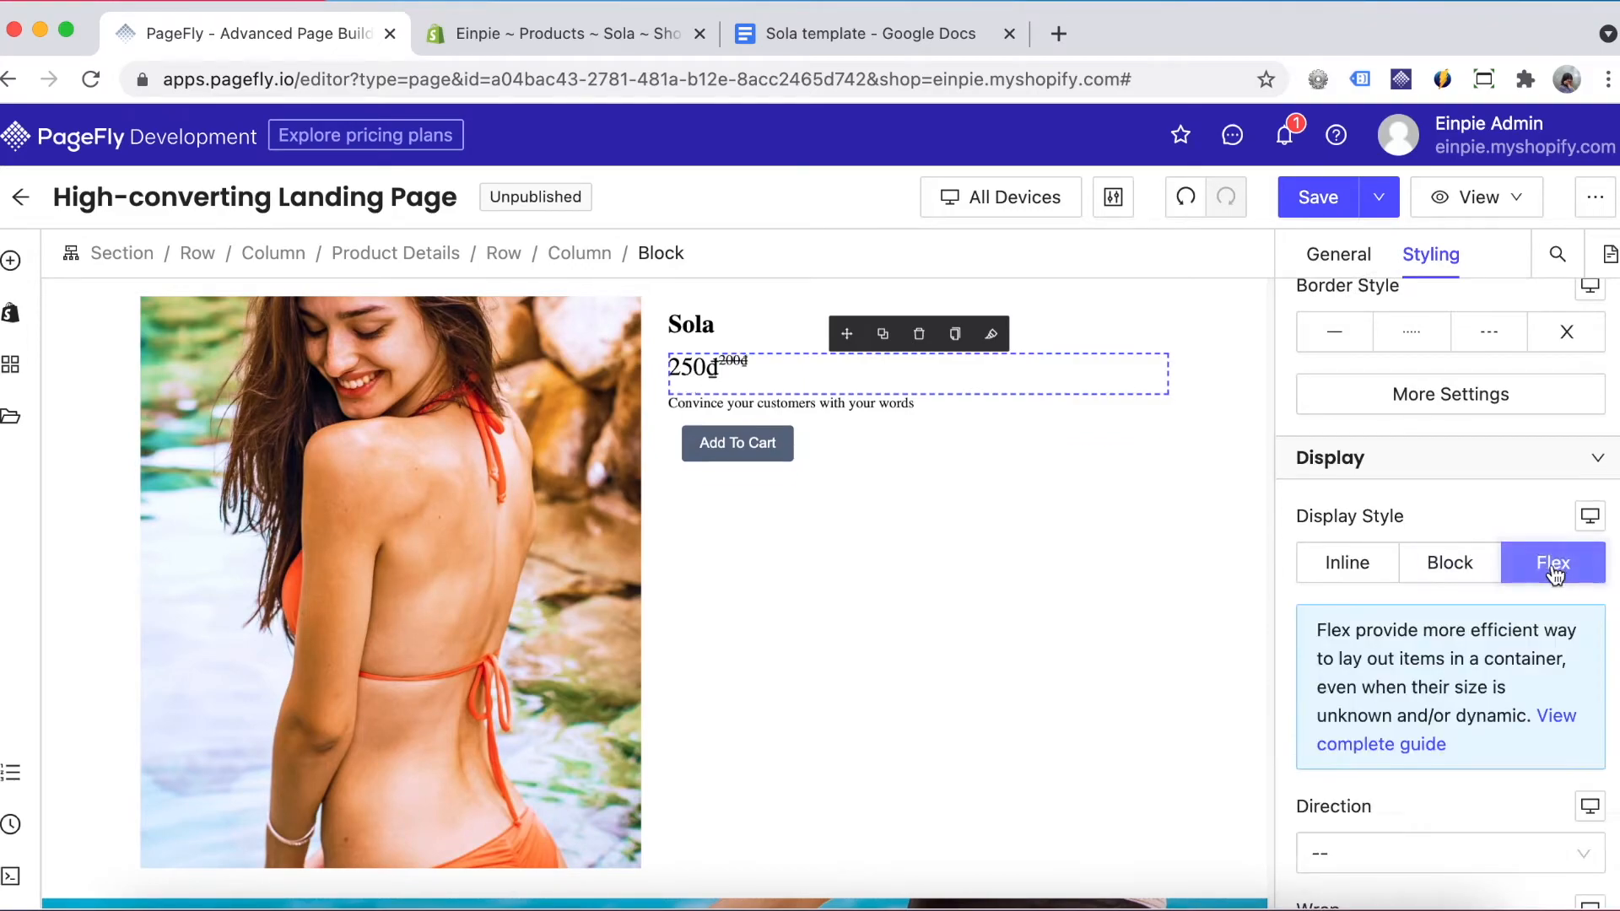
scroll(1446, 641, "down", 4)
left_click(1396, 688)
left_click(1333, 768)
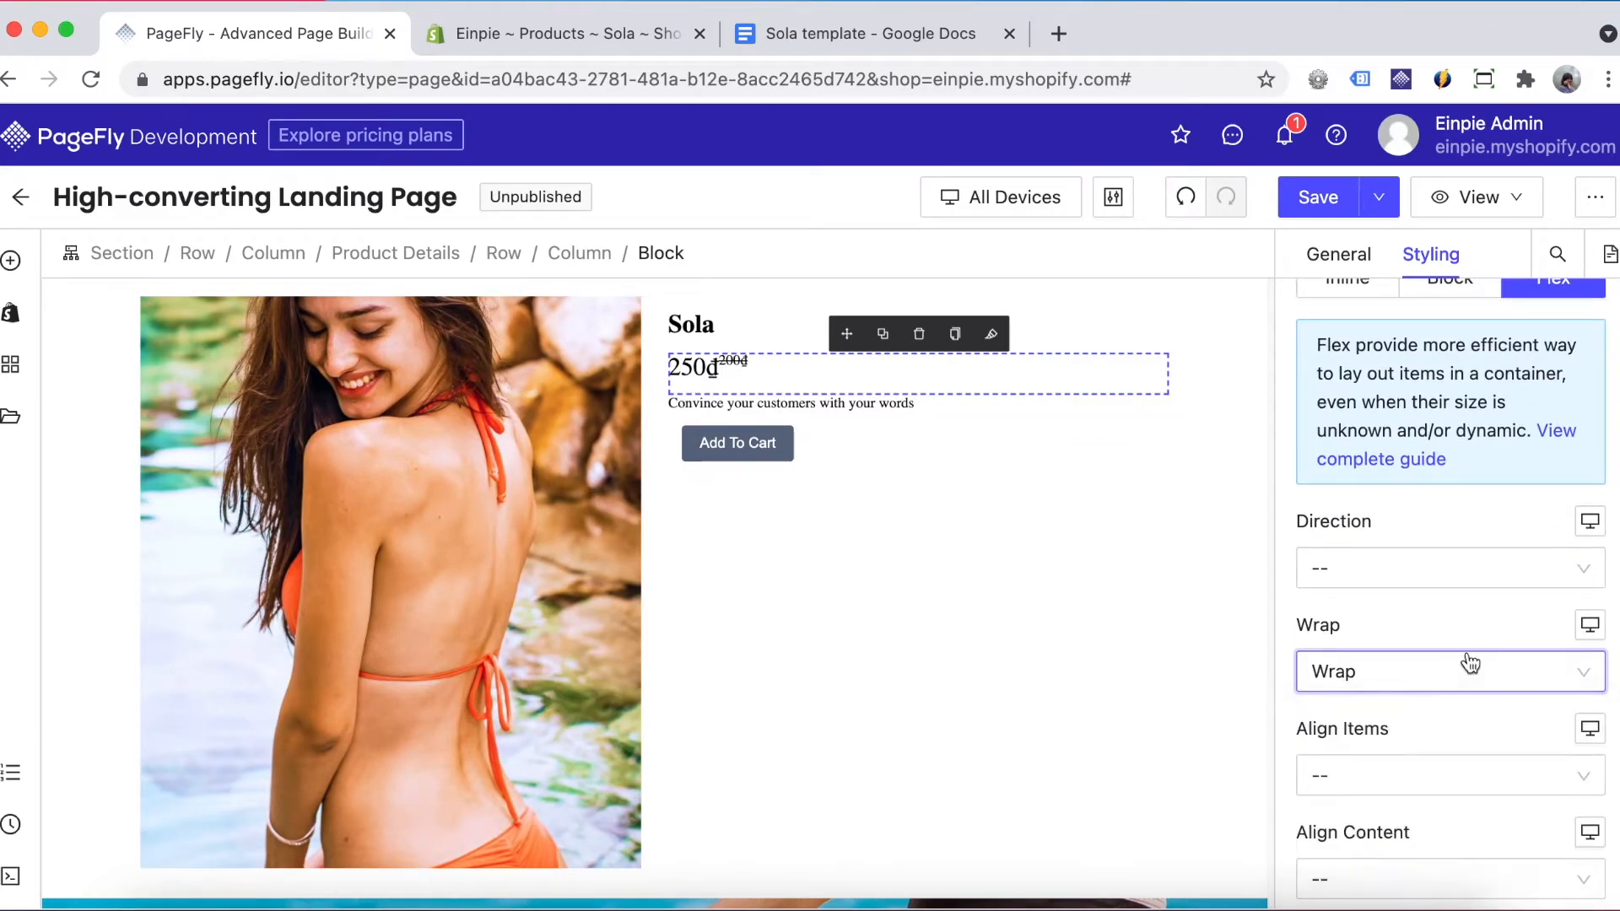
- Set both Justify Content and Align Items of the price block to Center
scroll(1466, 662, "down", 4)
left_click(1425, 680)
left_click(1368, 422)
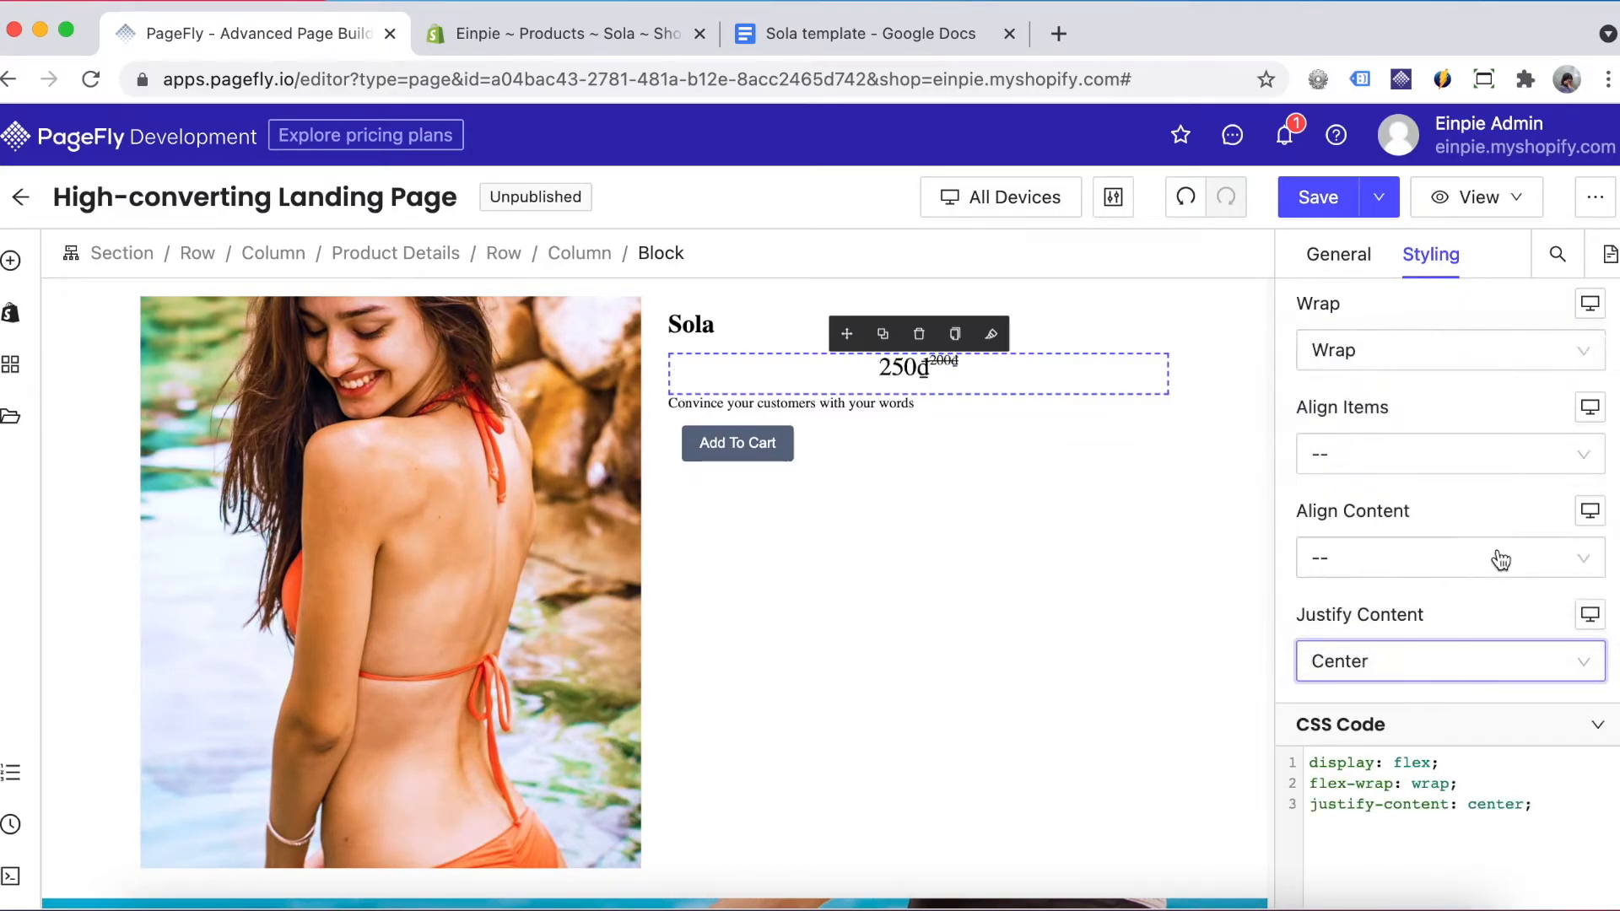
scroll(1497, 557, "up", 2)
left_click(1450, 615)
left_click(1350, 713)
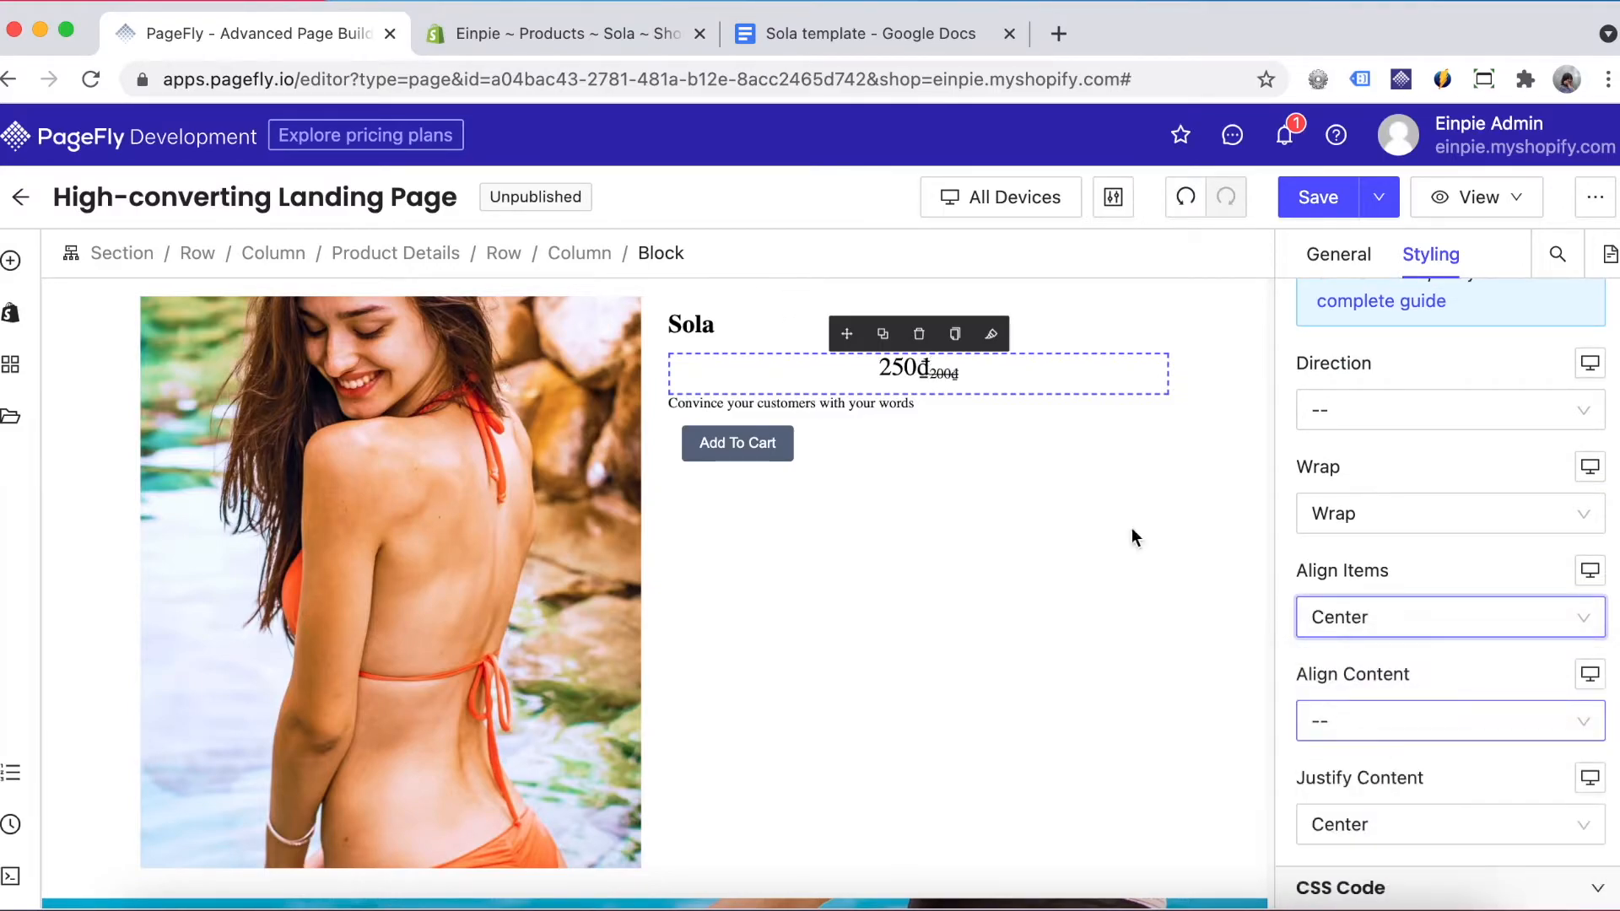
- Clear the product price's bottom margin and set its right margin to 30 px
left_click(914, 372)
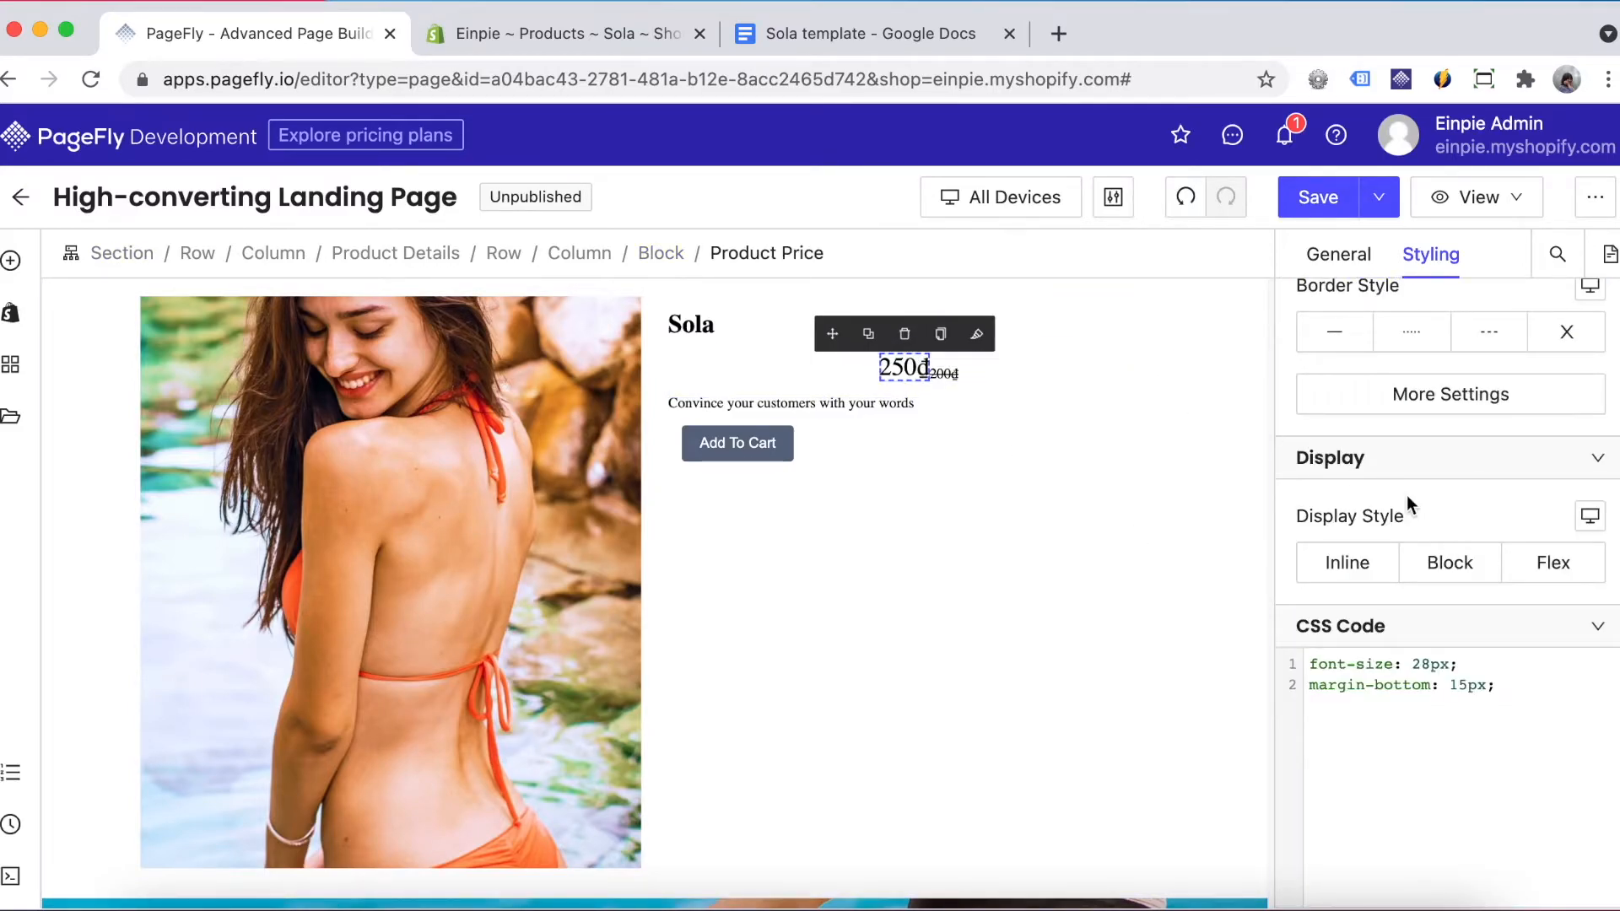
scroll(1407, 504, "up", 10)
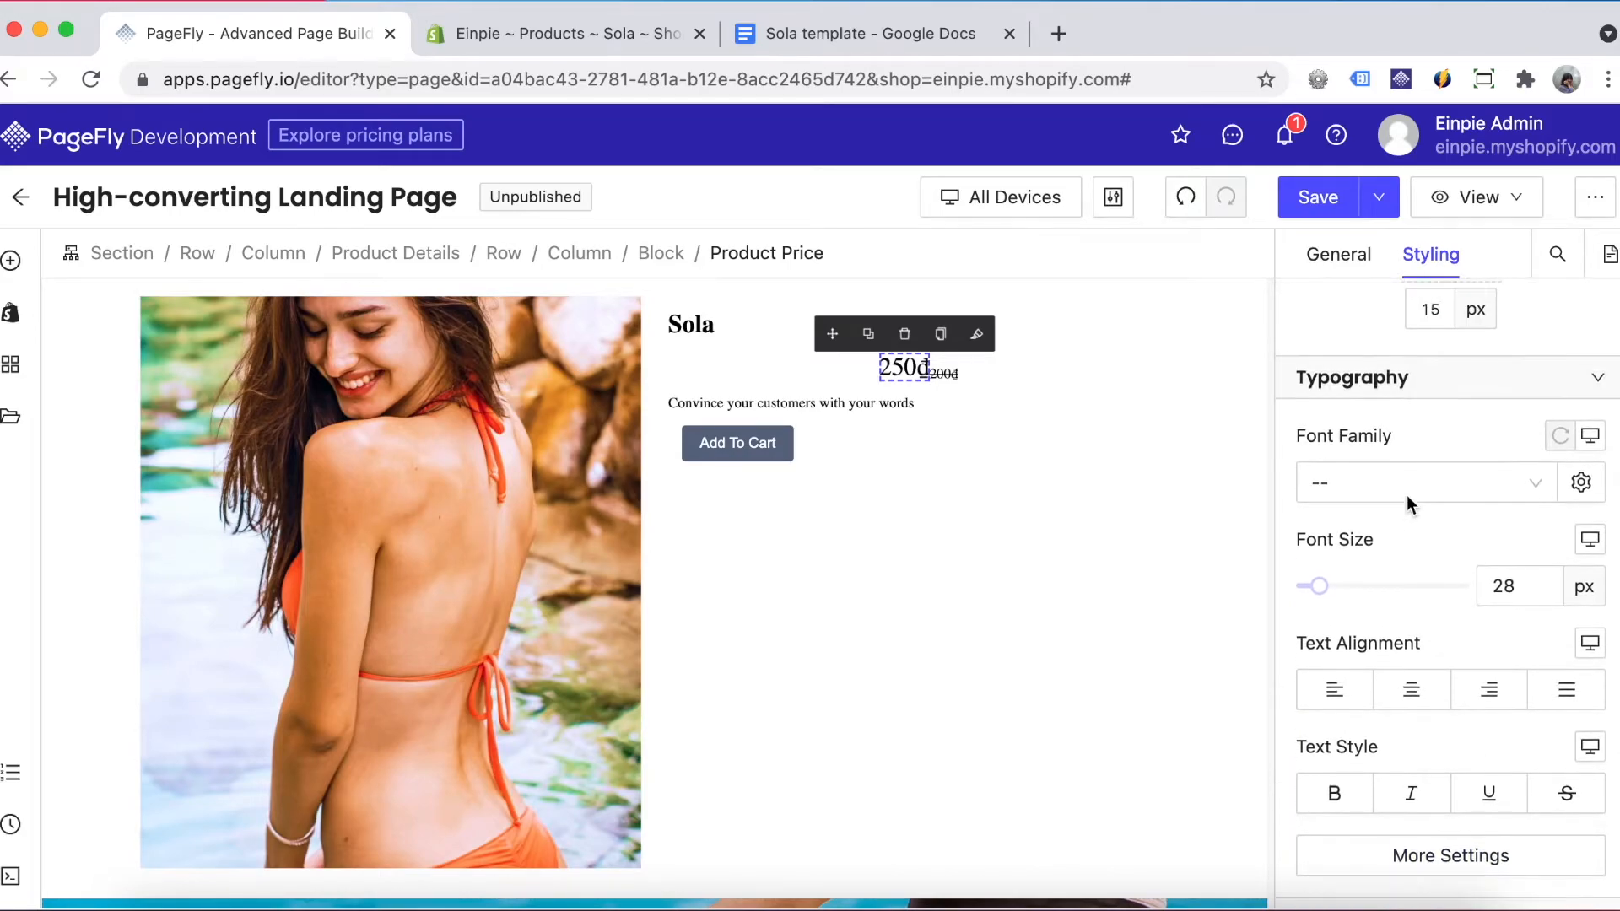
scroll(1408, 504, "up", 3)
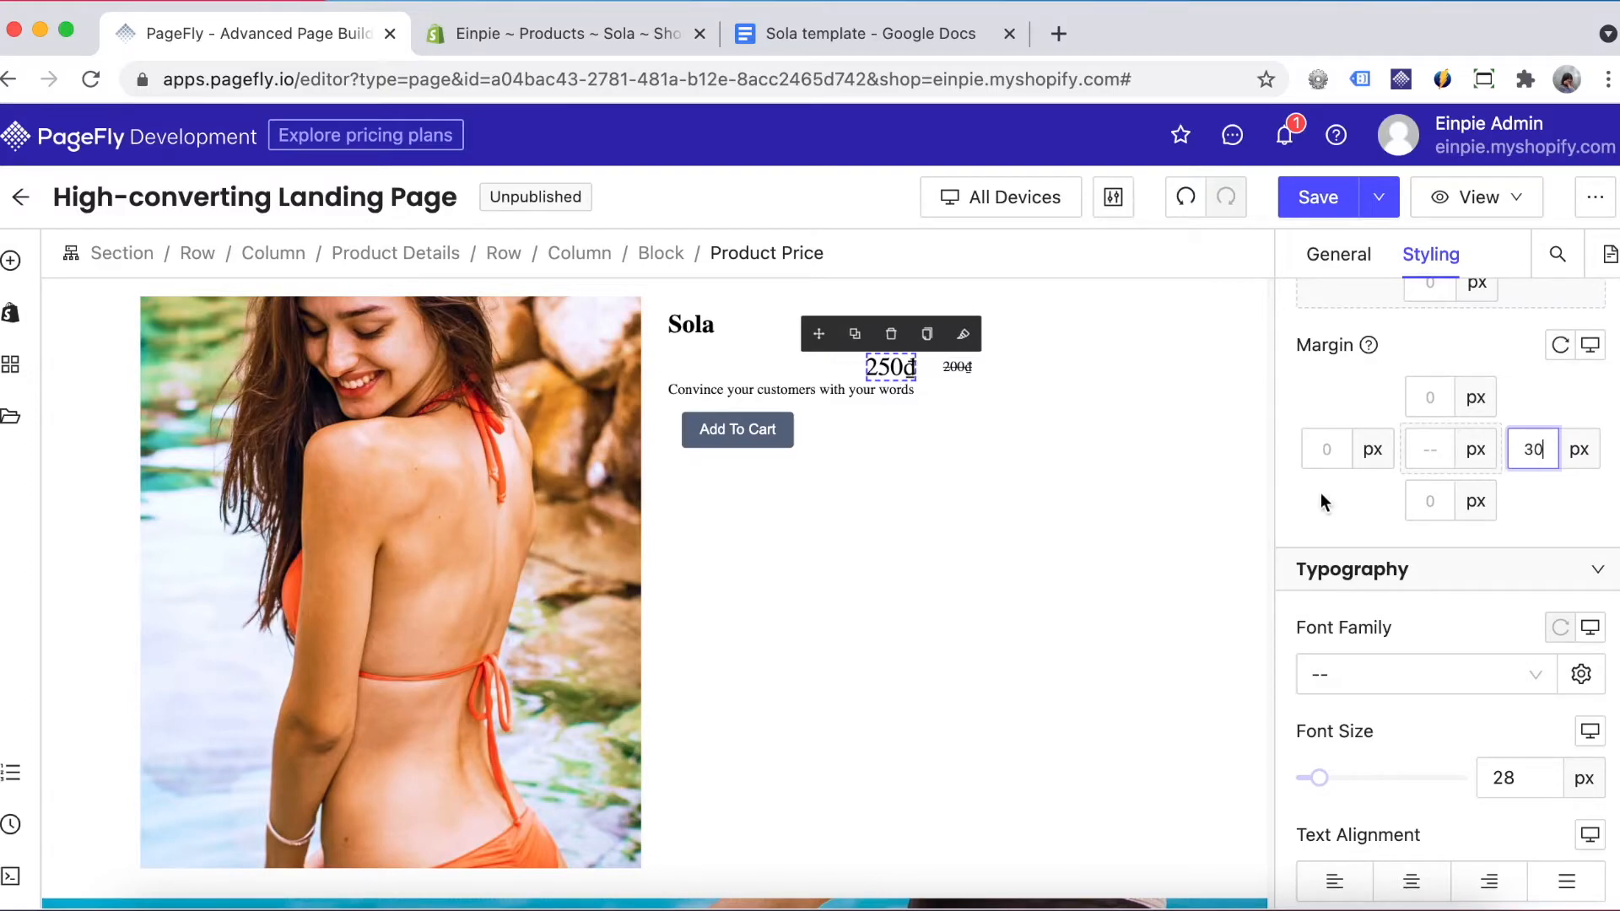
left_click(1124, 524)
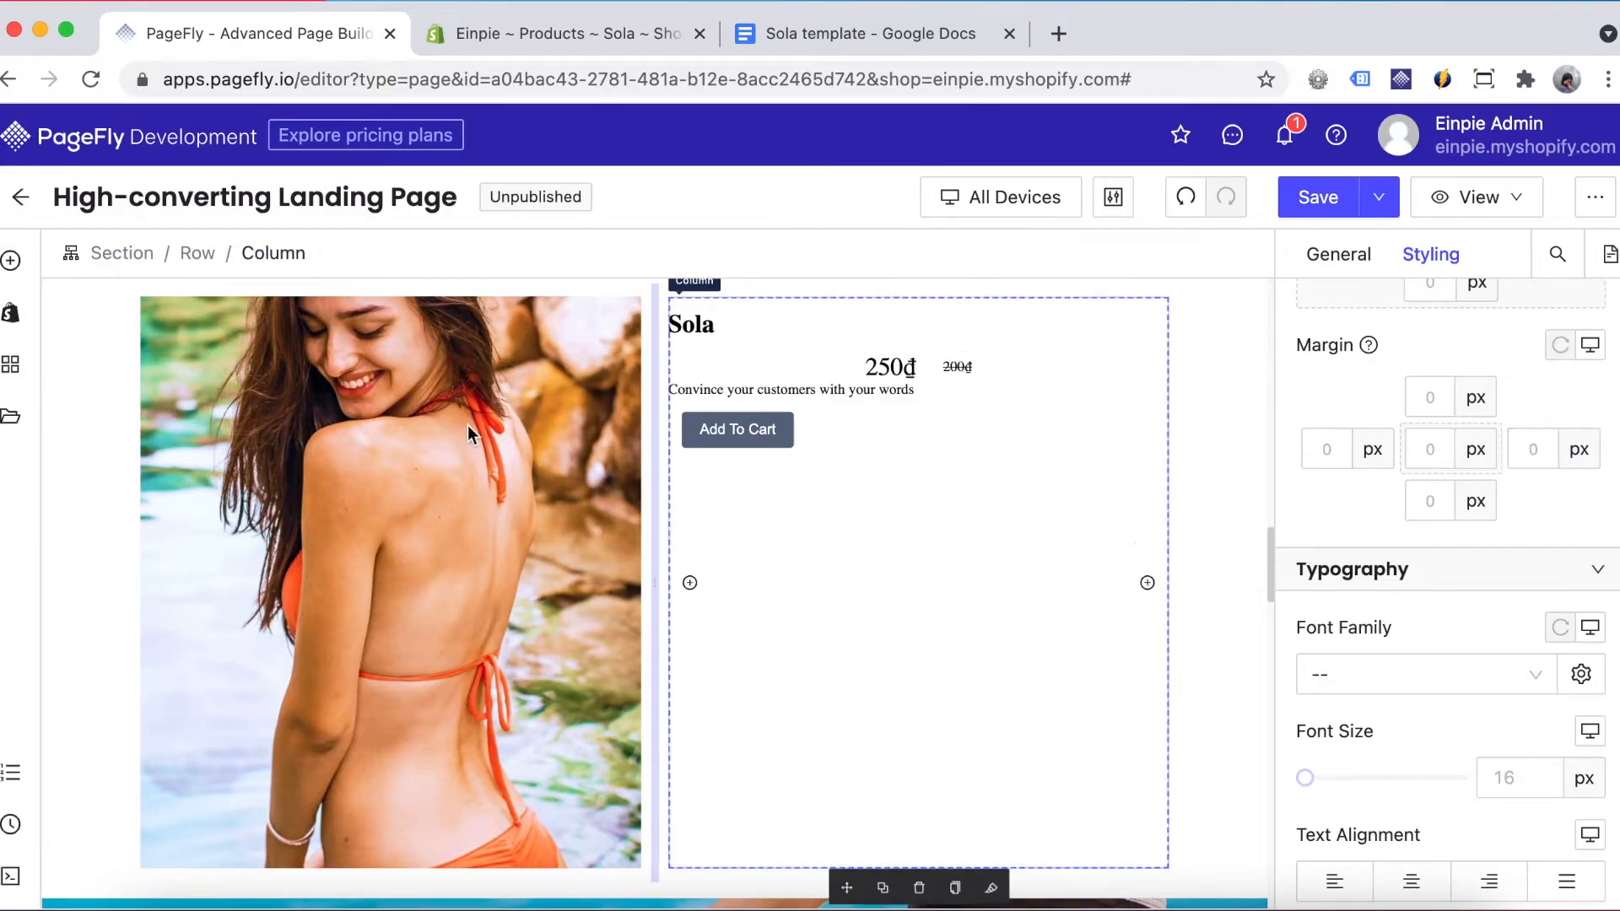
- Search the elements for "coun" and place a Countdown between the product description and the Add To Cart button
left_click(11, 262)
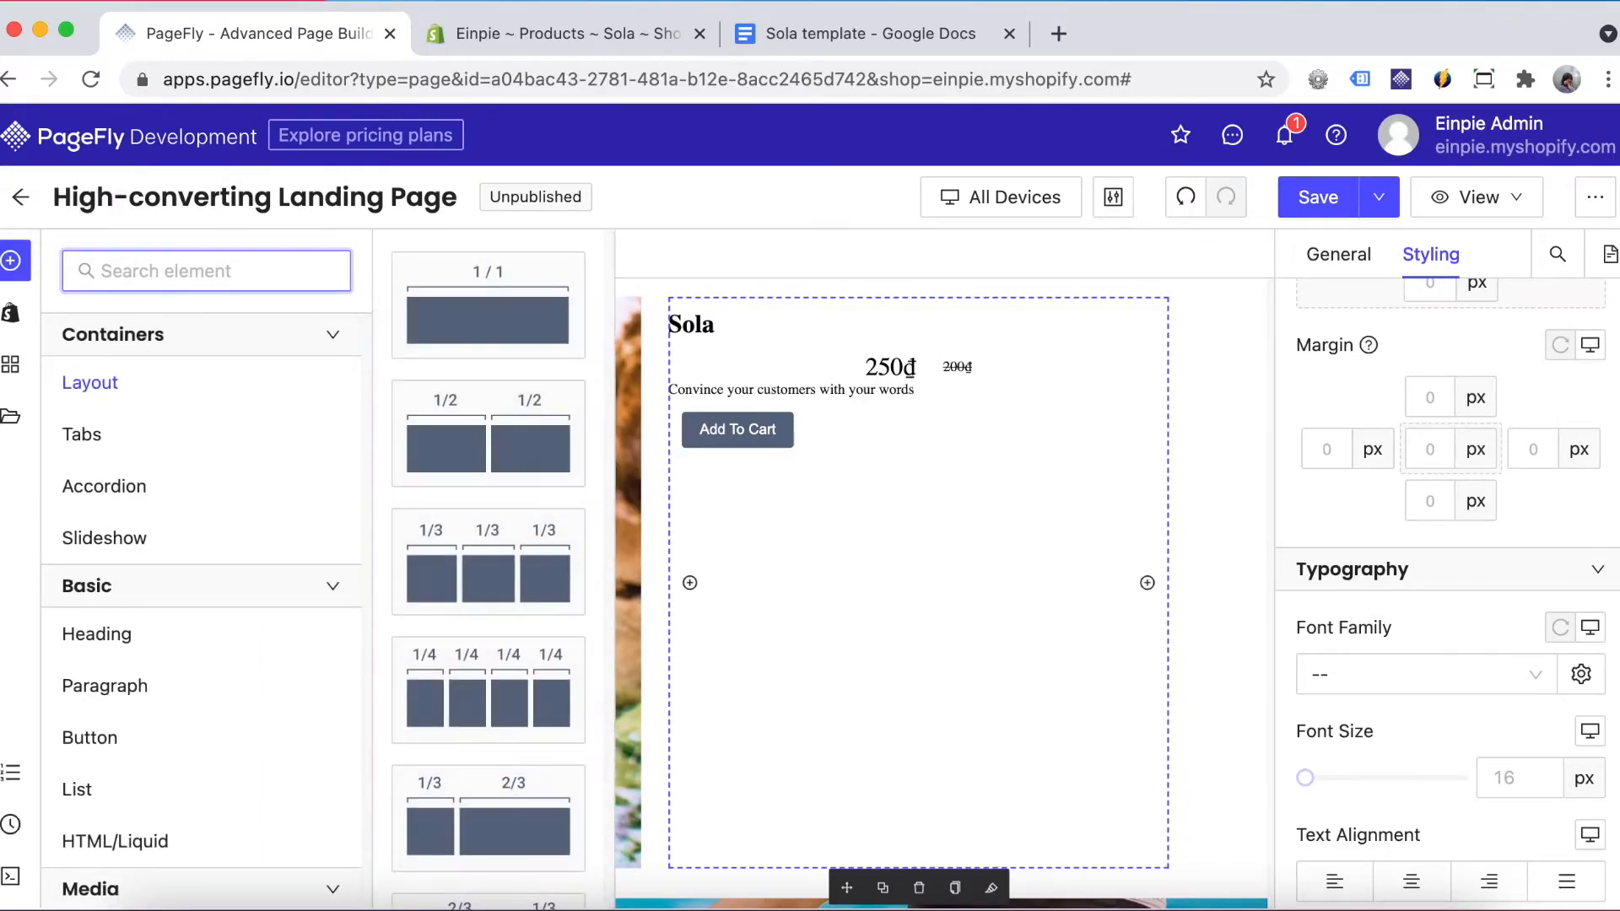
type("coun")
mouse_move(121, 387)
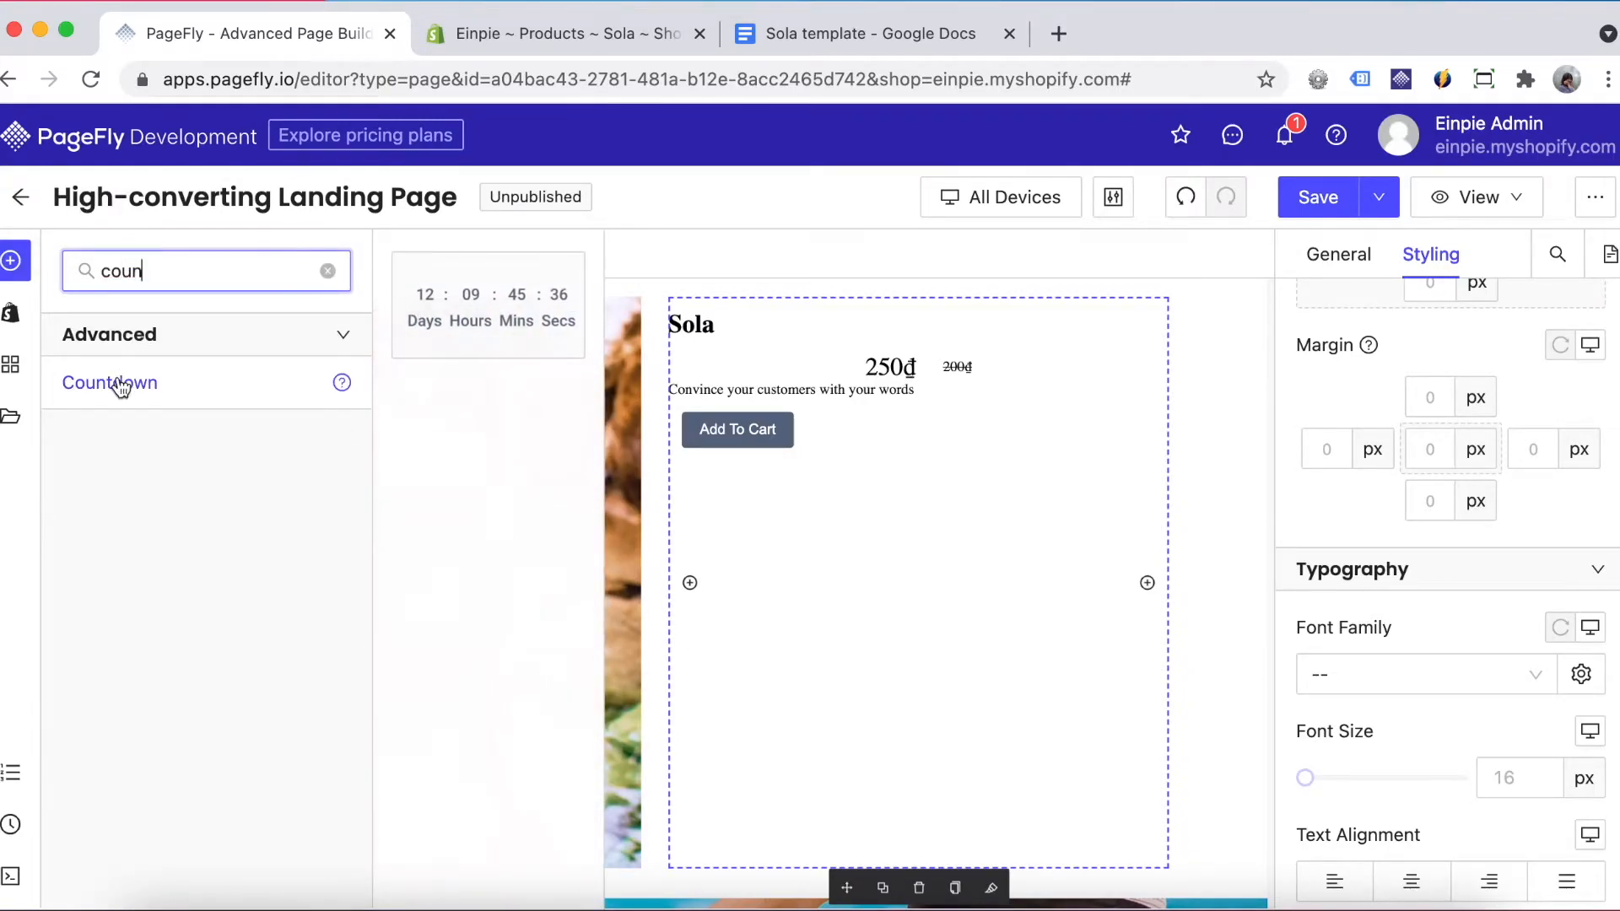
left_click_drag(509, 336, 754, 396)
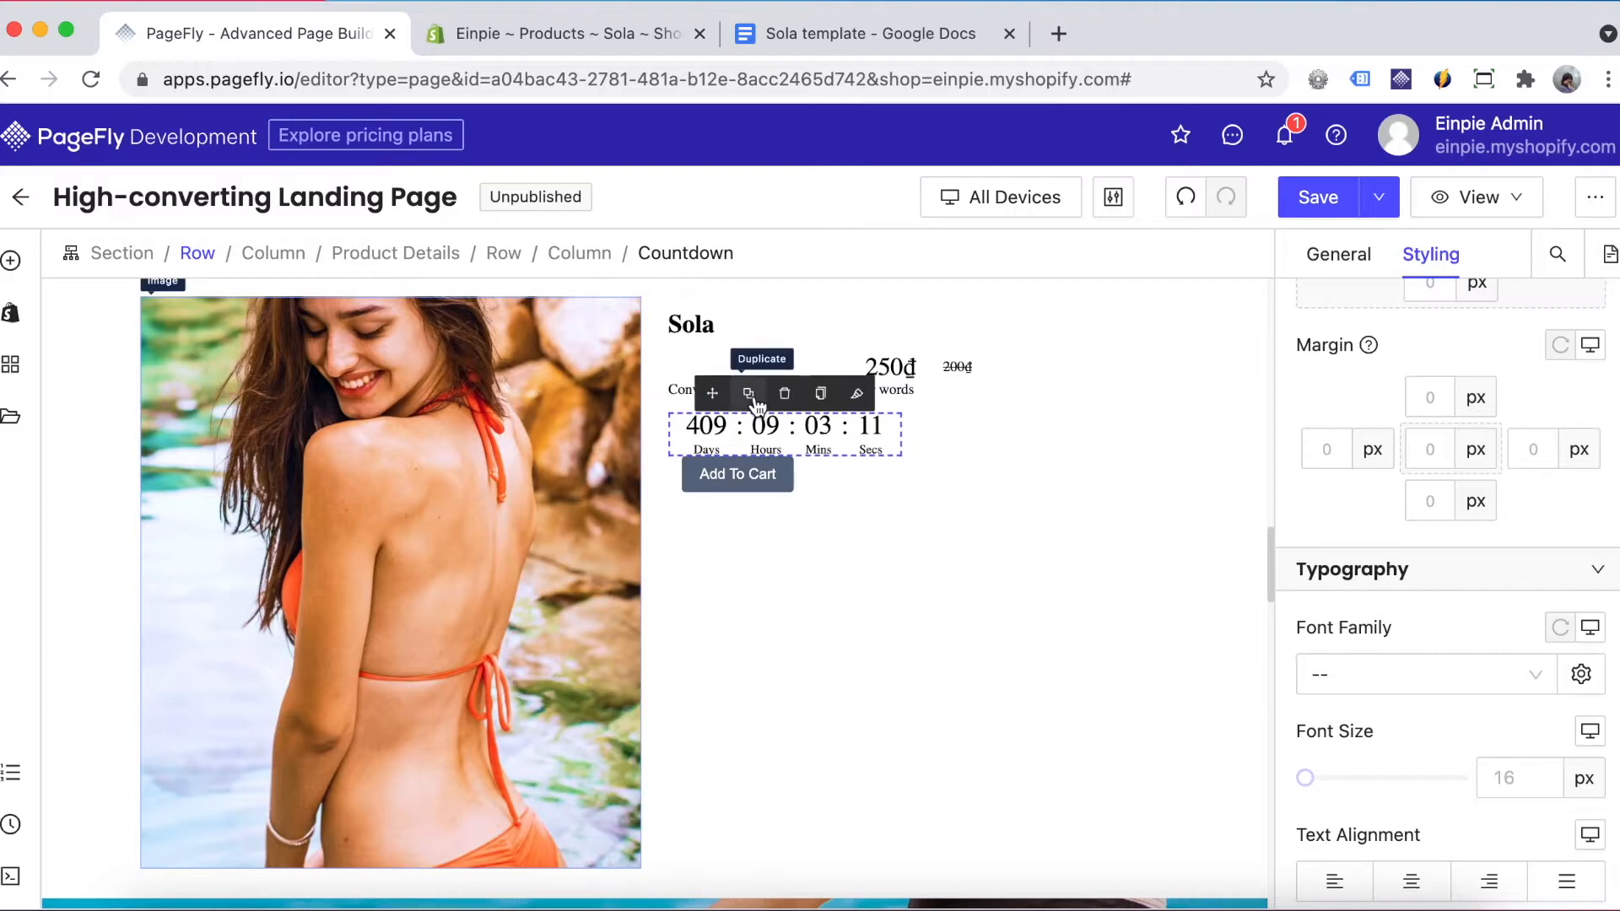
- Style the Sola product title with the Poppins font at 48 px
left_click(703, 327)
scroll(1421, 514, "down", 2)
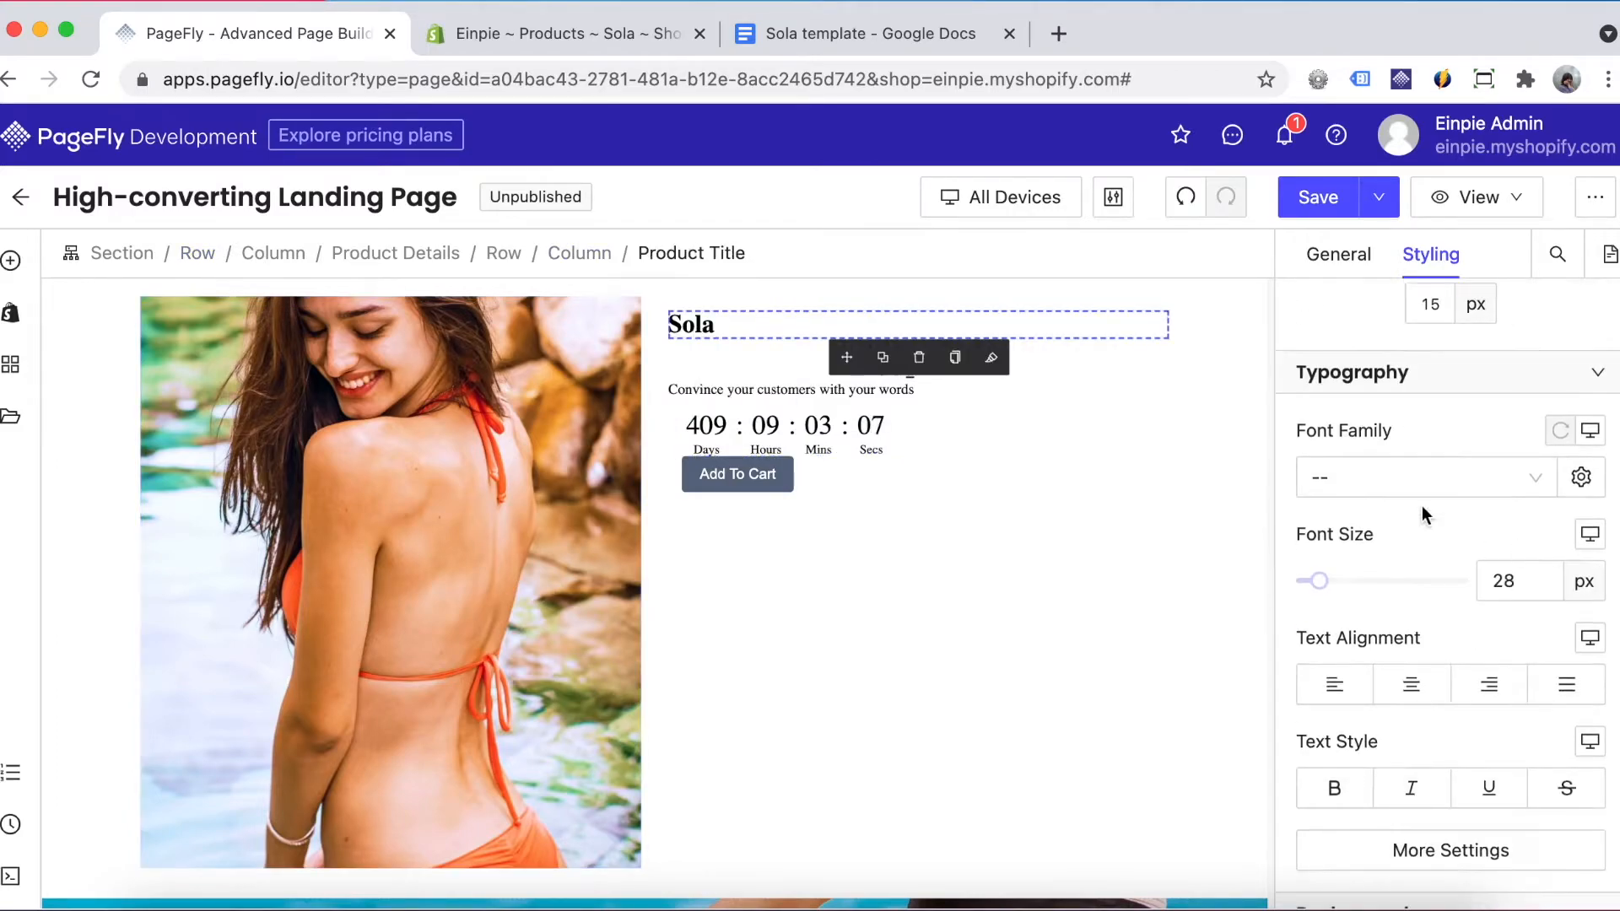
left_click(1421, 479)
left_click(1393, 565)
double_click(1504, 582)
type("48")
left_click(1471, 850)
left_click(1072, 563)
left_click(1055, 431)
left_click(1028, 455)
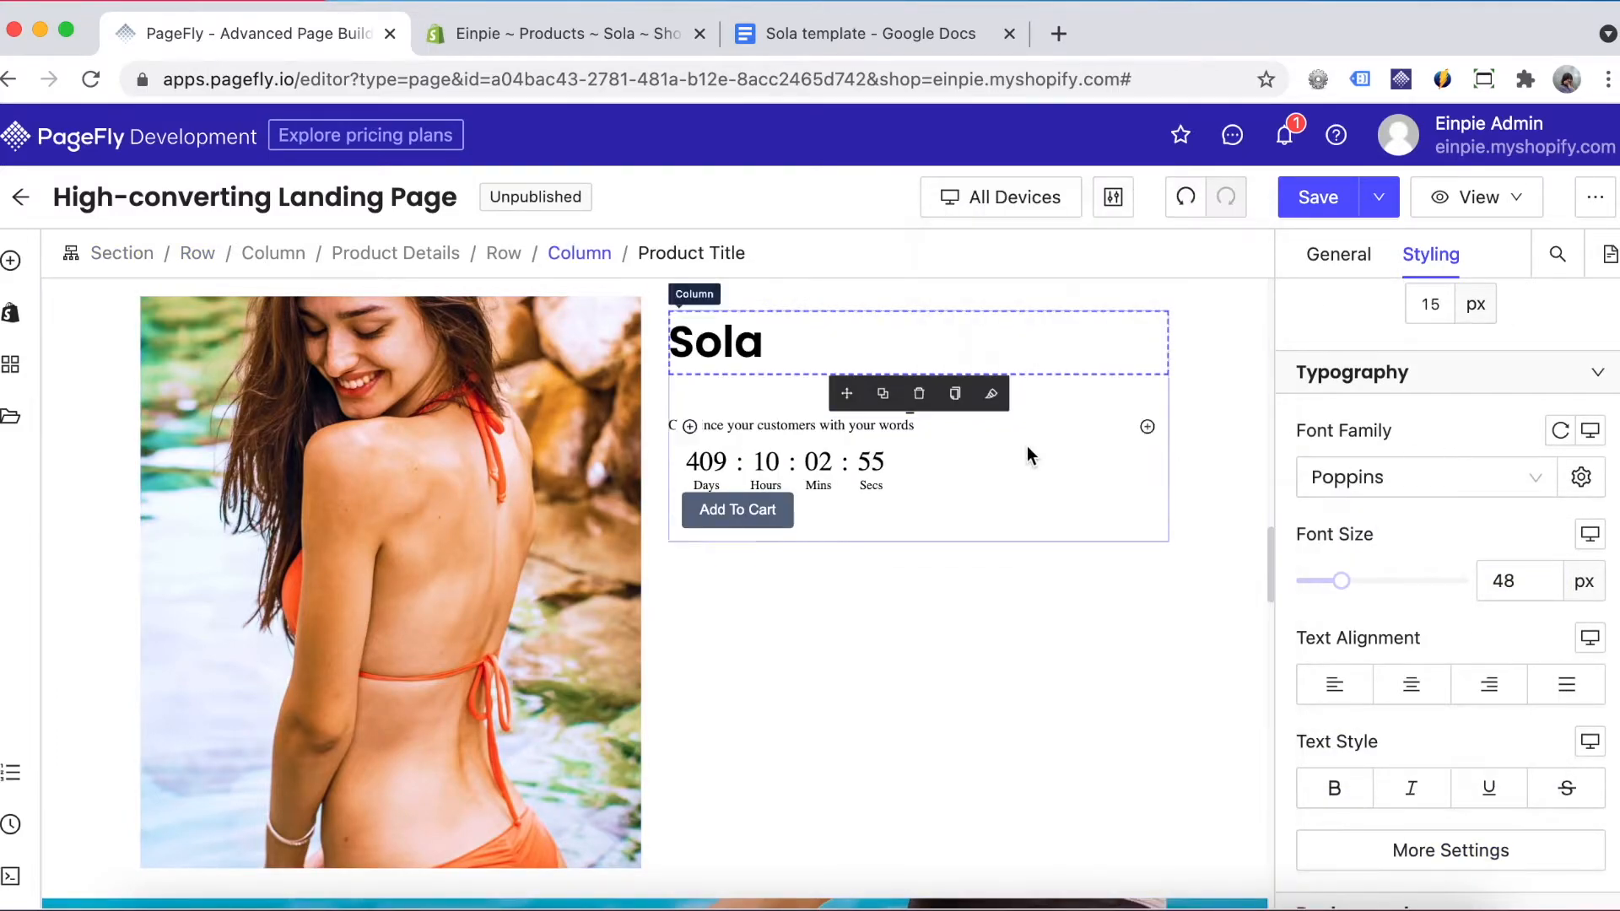
- Style the struck-through compare at price with the Poppins font at 48 px
left_click(959, 405)
left_click(1421, 478)
left_click(1366, 781)
left_click(1506, 581)
type("48")
- Copy Background color 2, rgb(255, 153, 58), from the Sola template in Google Docs and apply it as the compare at price's content color in PageFly
left_click(815, 34)
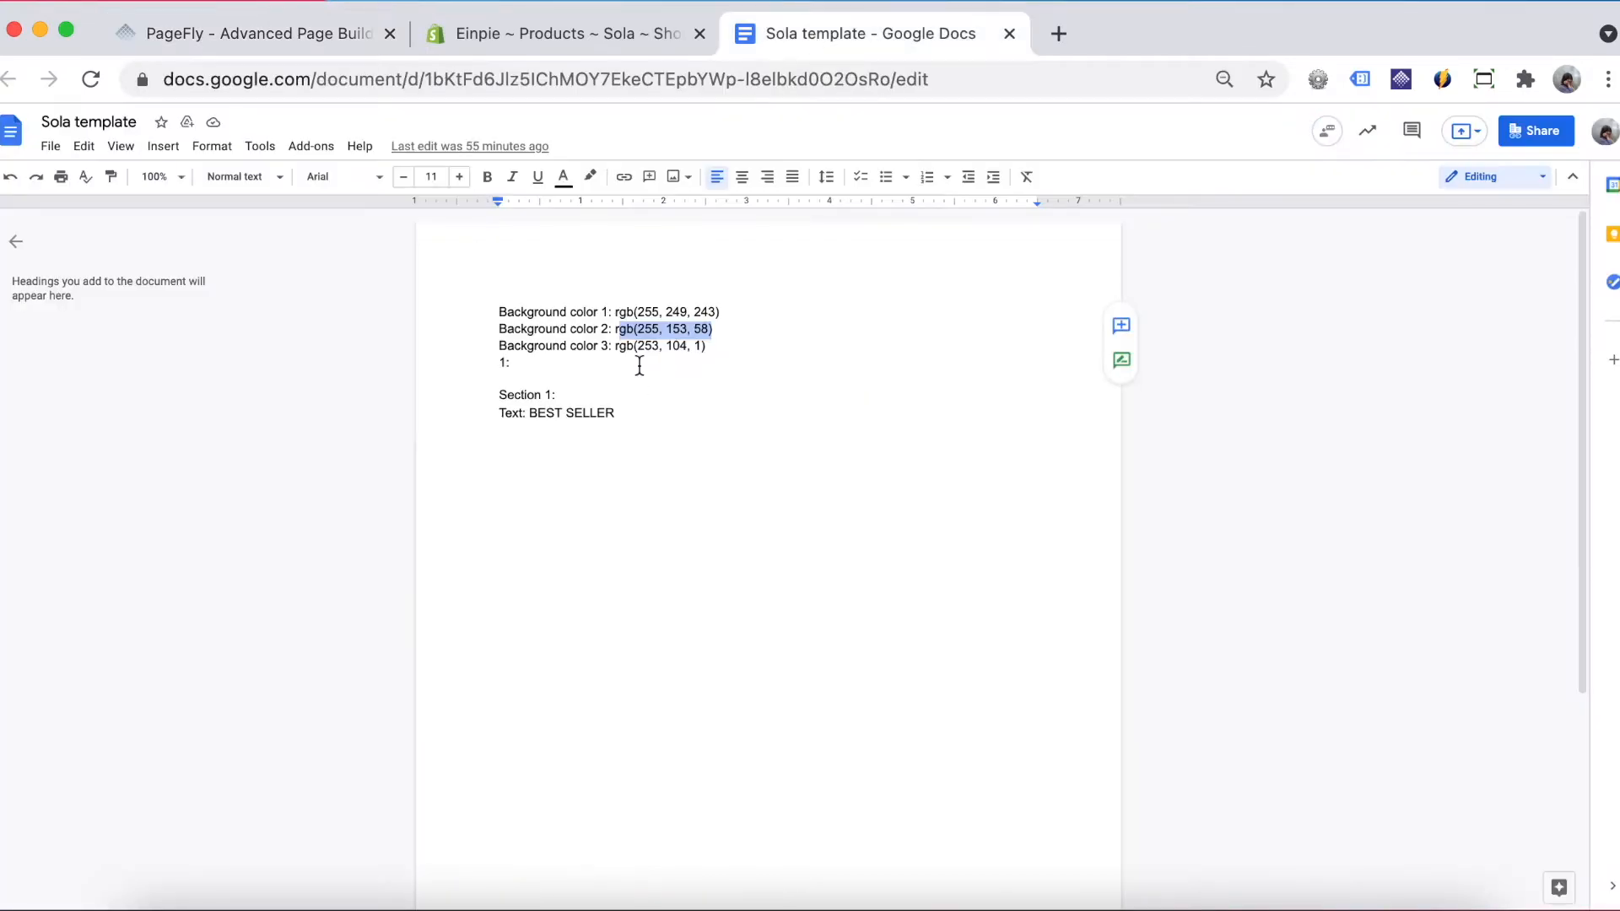
key("super+c")
left_click(253, 34)
left_click(1501, 401)
key("super+v")
- Style the regular product price with the Poppins font at 36 px
left_click(852, 418)
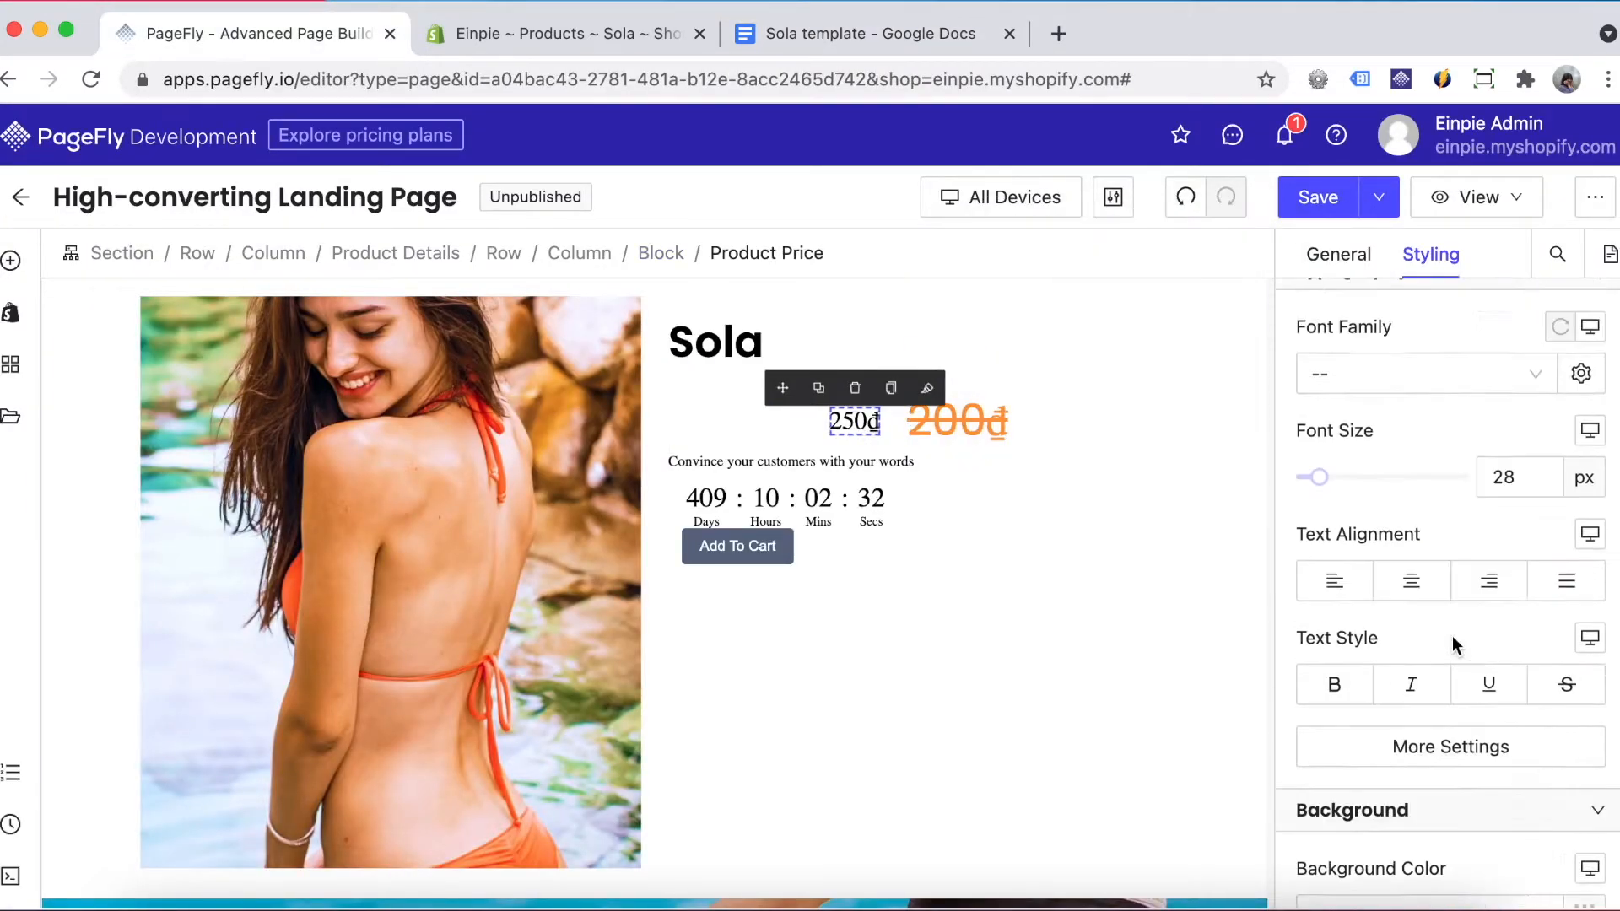
left_click(1448, 491)
left_click(1346, 771)
double_click(1522, 571)
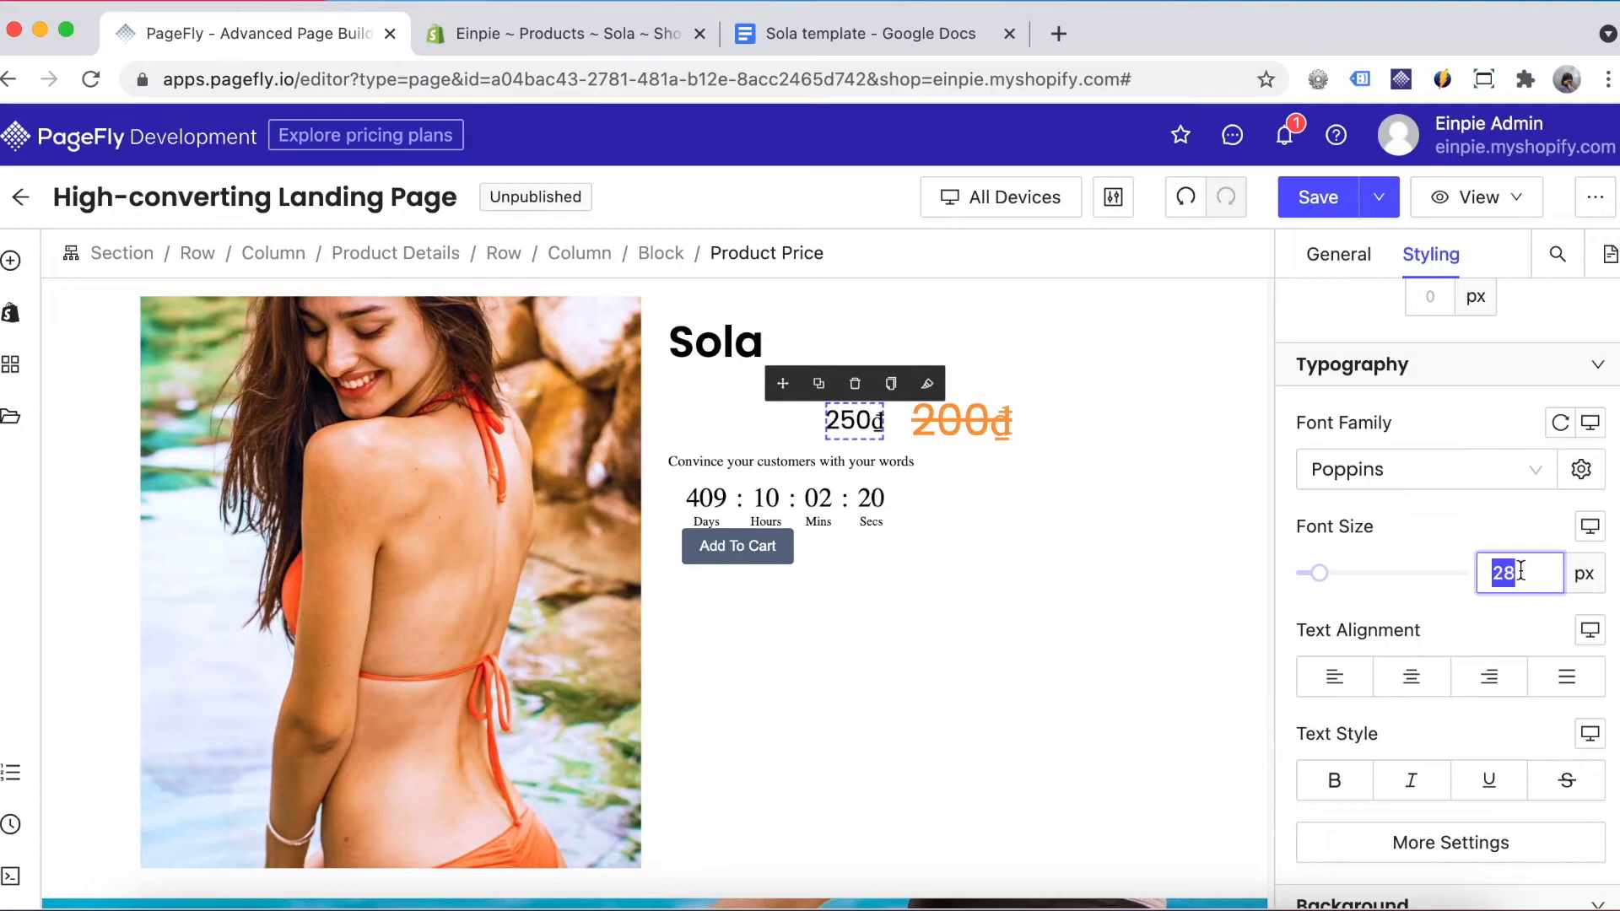
type("36")
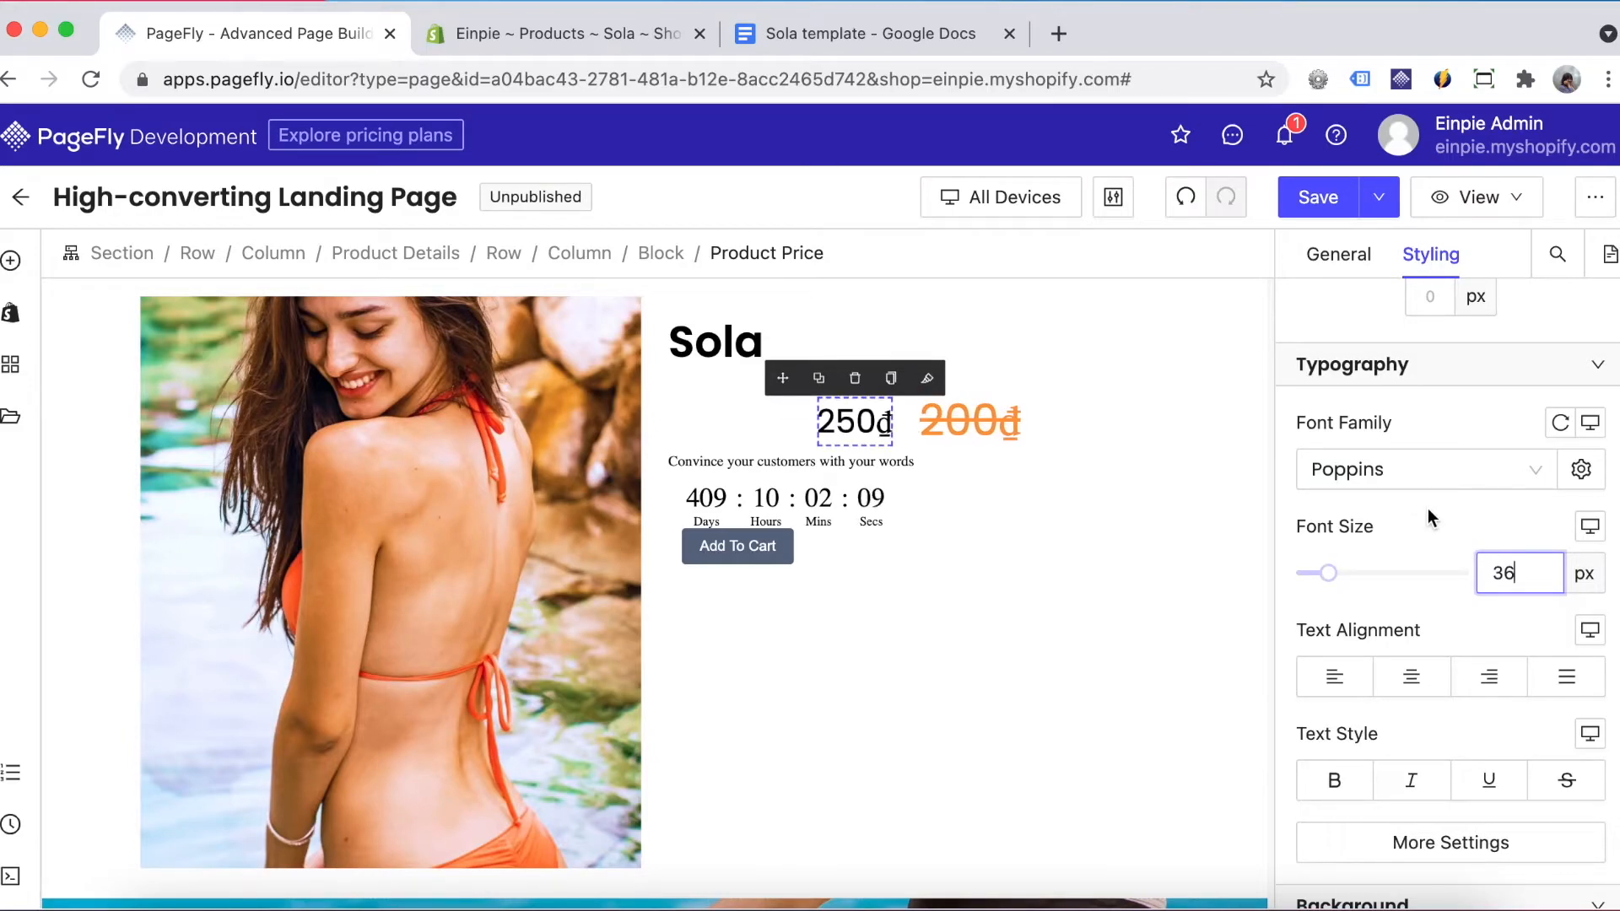
- Set the regular product price's content color to grey, hex 7d7d7d
scroll(1428, 508, "up", 6)
left_click(1399, 407)
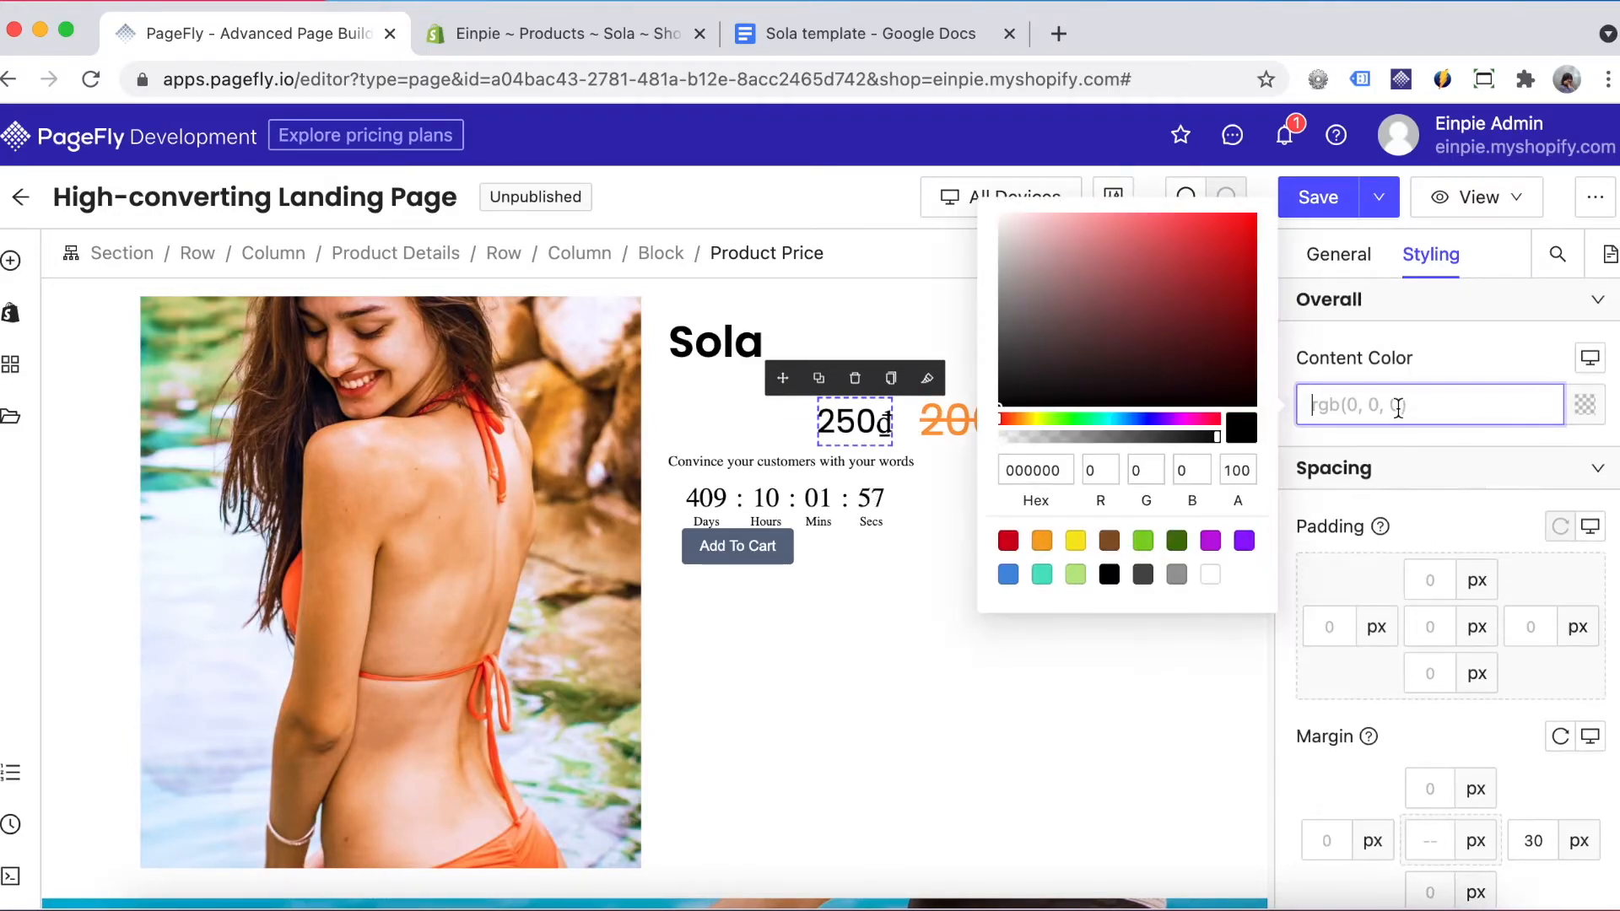
type("rgb(125, 125, 1)2")
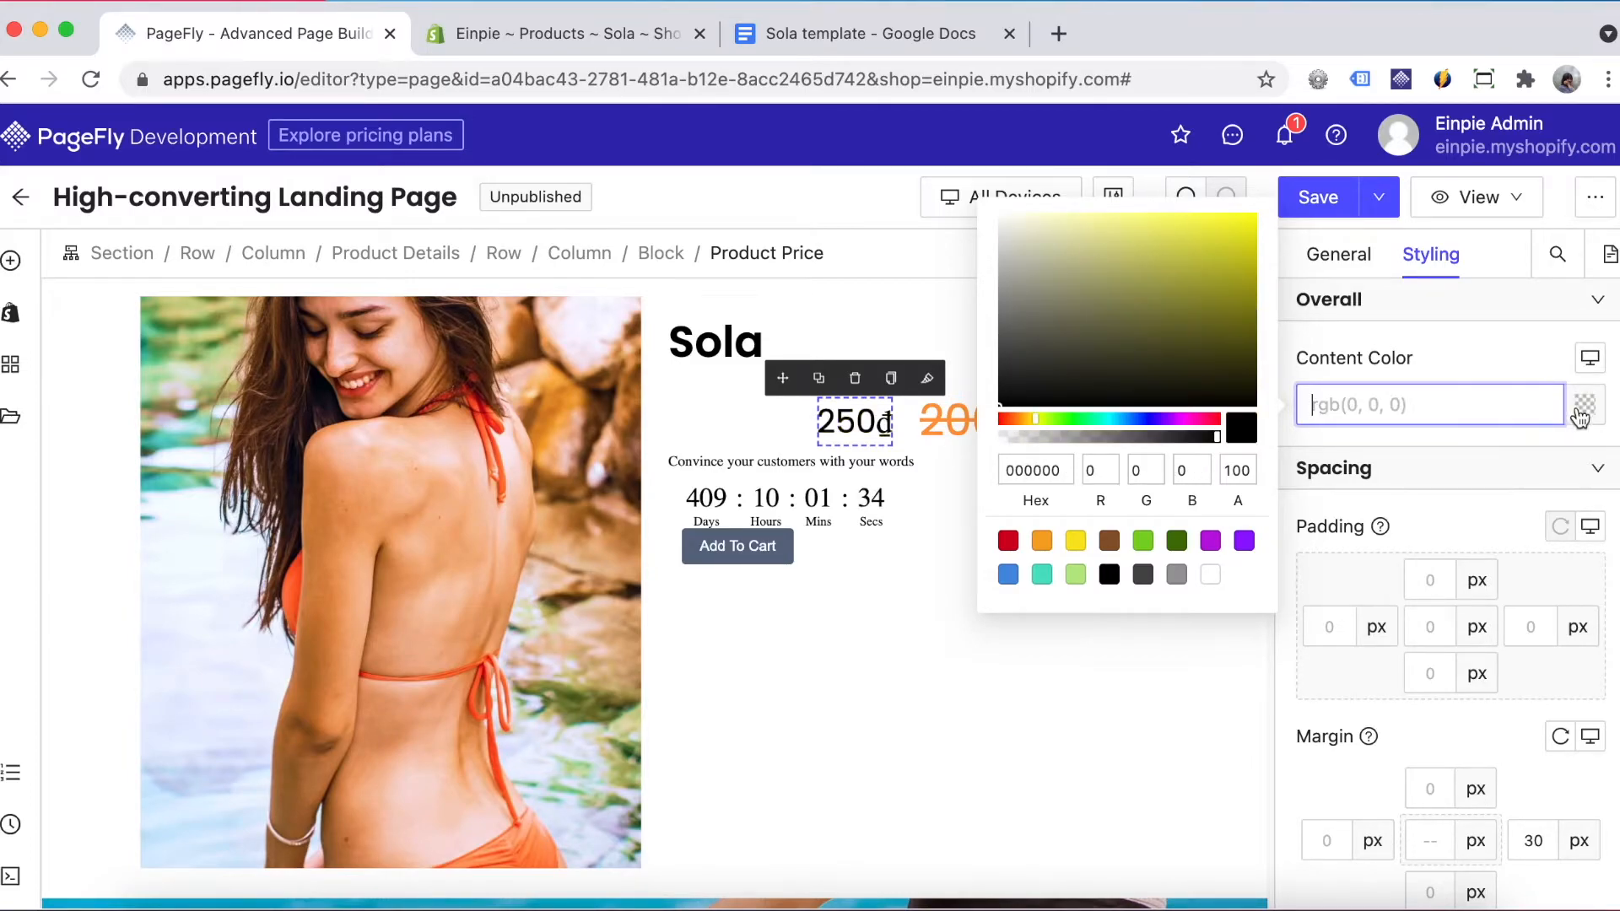
type("7d7d7d")
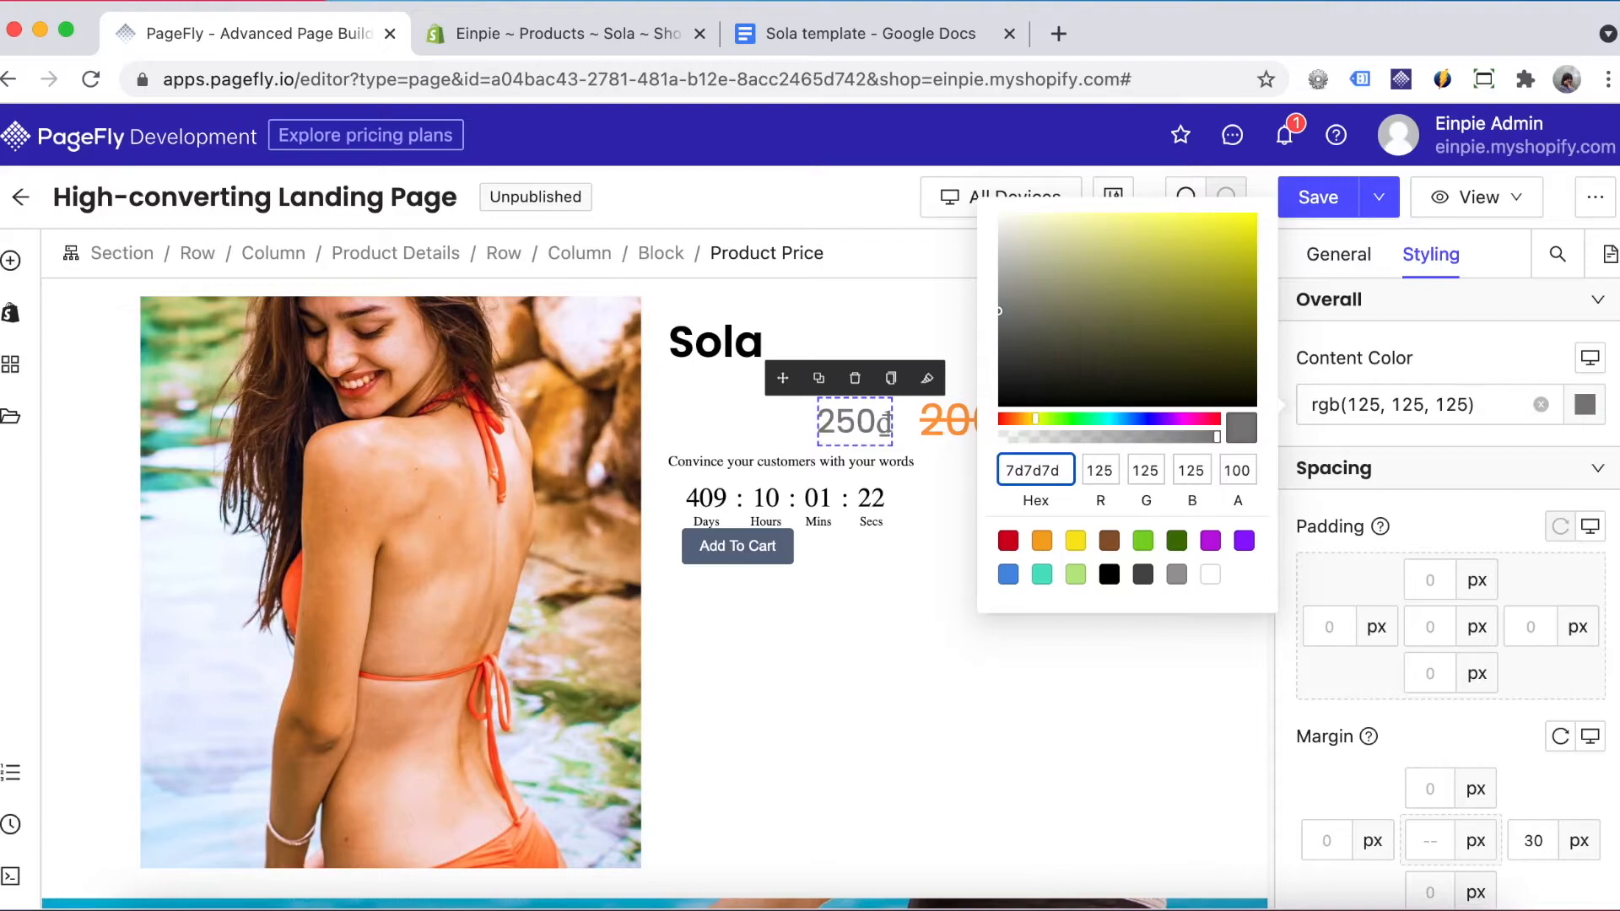
left_click(1139, 662)
- Style the product description with the Poppins font at 17 px
left_click(894, 464)
scroll(1465, 644, "down", 7)
left_click(1401, 441)
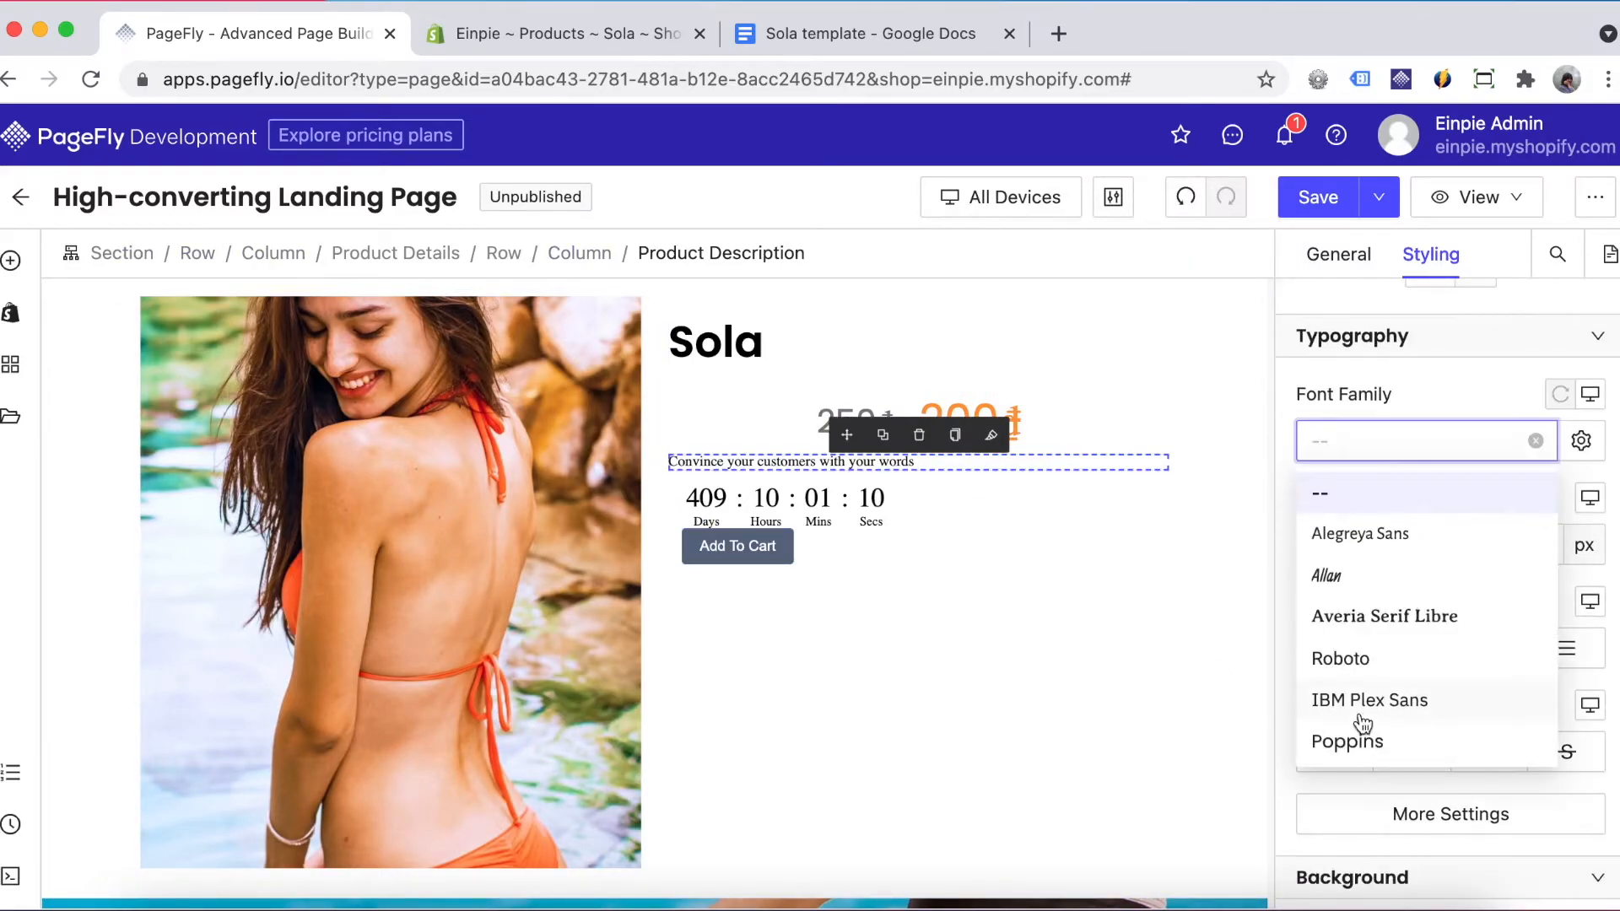
left_click(1357, 741)
left_click(1510, 545)
type("17")
- Style the countdown numbers with the Poppins font at 49 px
left_click(708, 500)
left_click(1401, 441)
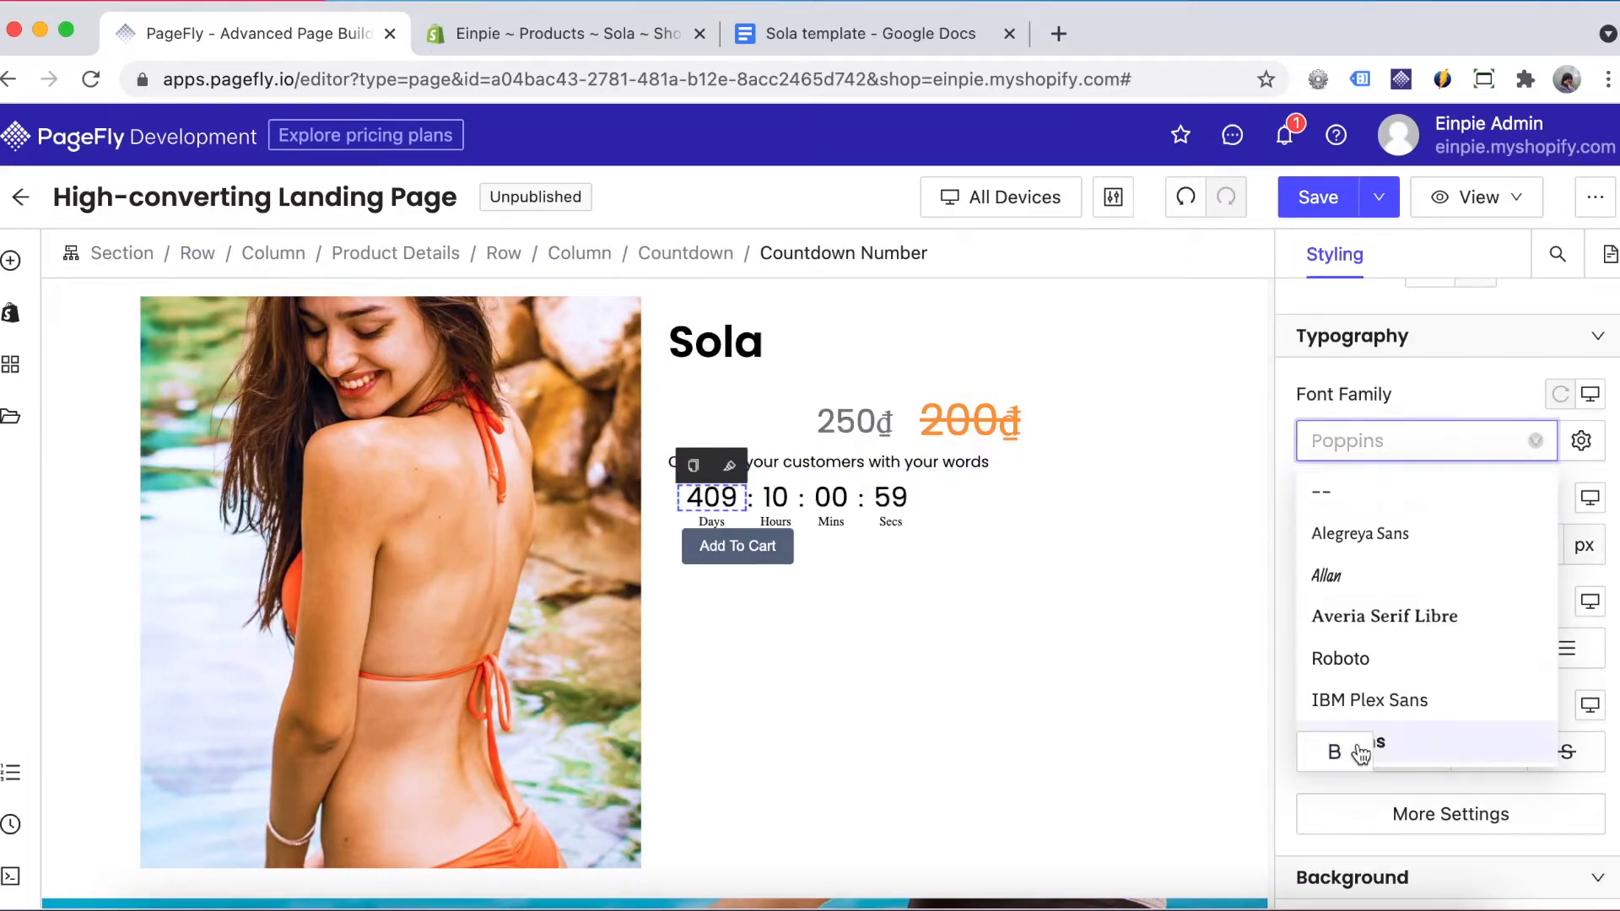
left_click(1357, 742)
left_click(1510, 545)
type("49")
- Style the countdown labels with the Poppins font at 18 px
left_click(748, 537)
left_click(1401, 440)
left_click(1361, 743)
left_click(1511, 546)
type("18")
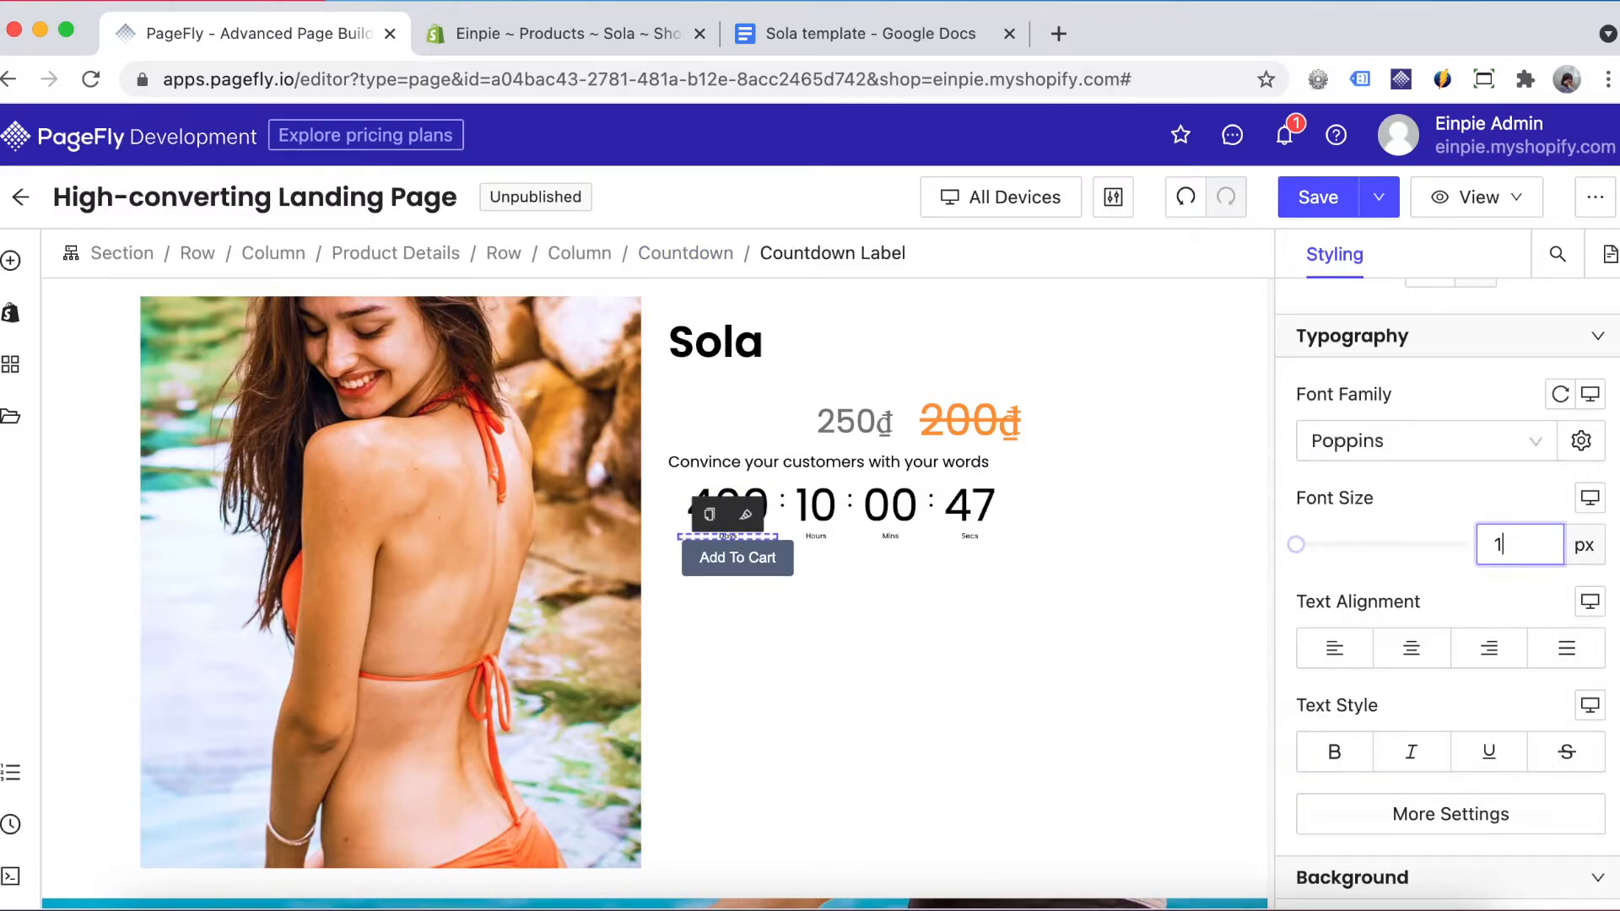
- Turn off the colon separators in the countdown's additional settings
left_click(709, 253)
left_click(1450, 524)
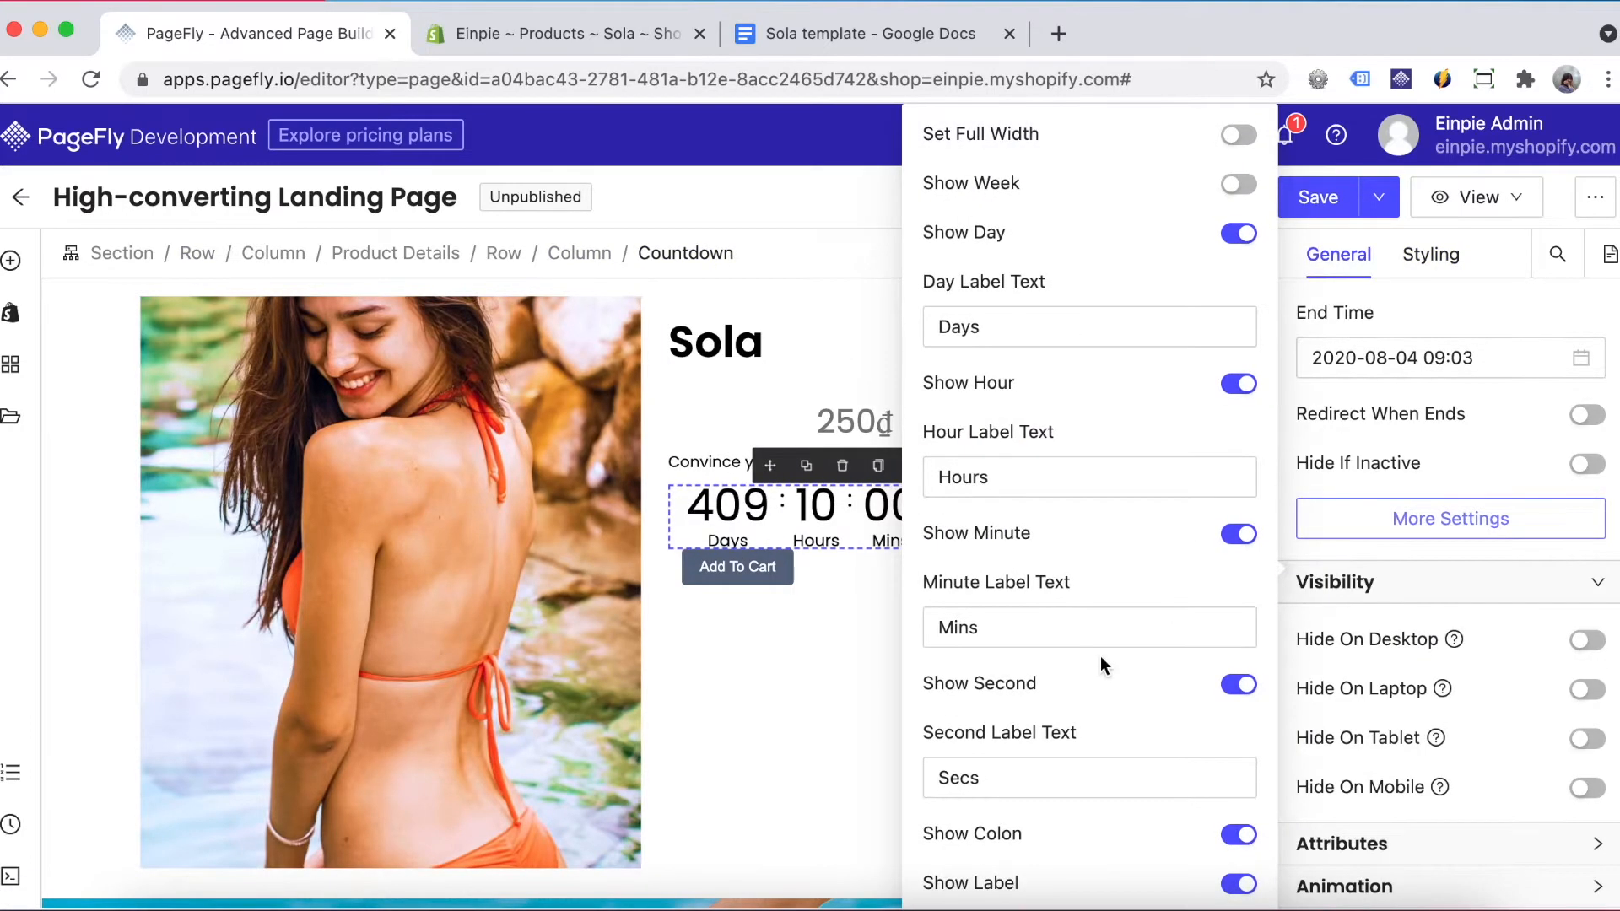
left_click(1459, 551)
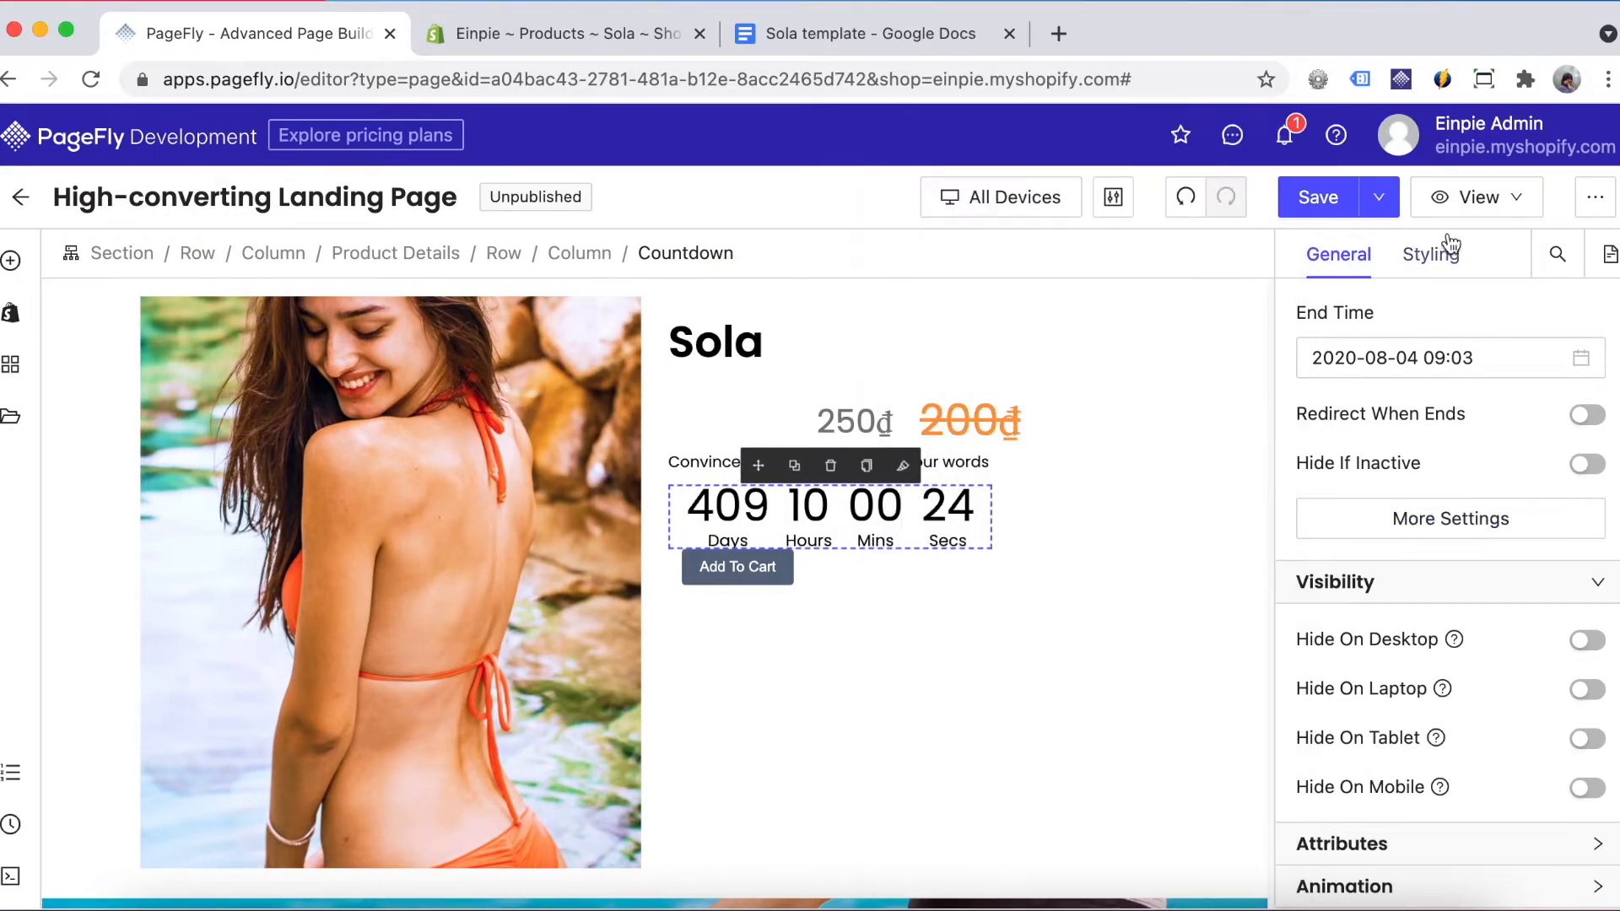
- Copy background color 3, rgb(253, 104, 1), from the Sola template document and apply it as the countdown numbers' background color
left_click(1445, 253)
left_click(746, 513)
left_click(787, 32)
left_click_drag(615, 347, 710, 346)
key("super+c")
key("super+1")
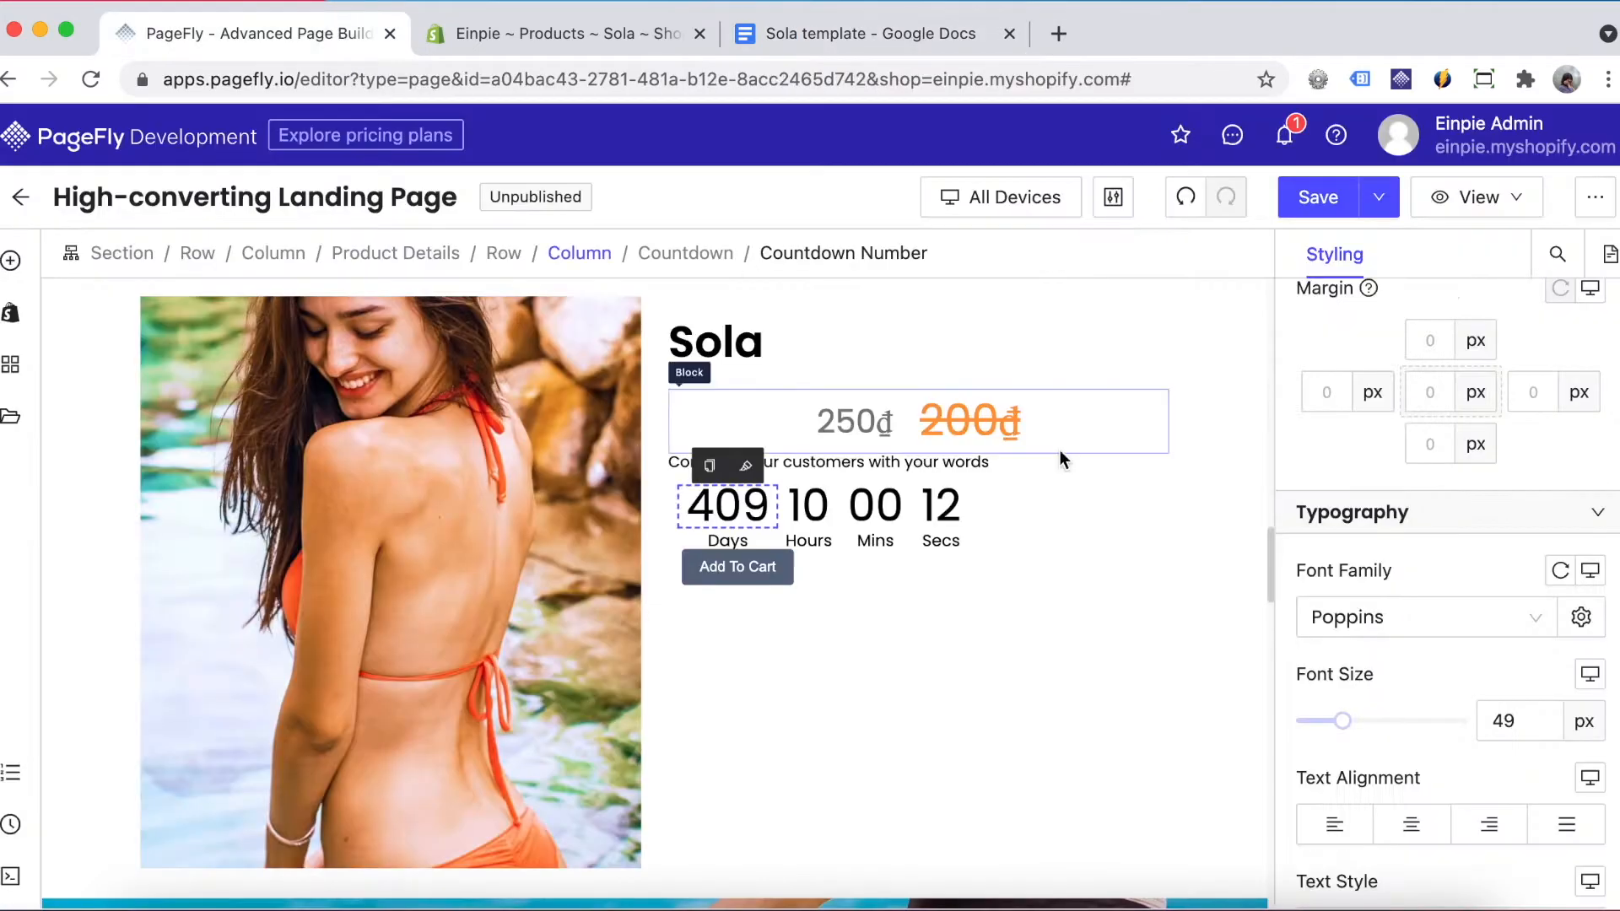
scroll(1418, 422, "down", 5)
left_click(1425, 384)
key("super+v")
- Apply the same copied rgb(253, 104, 1) as the background color of the countdown labels
left_click(760, 542)
left_click(1450, 386)
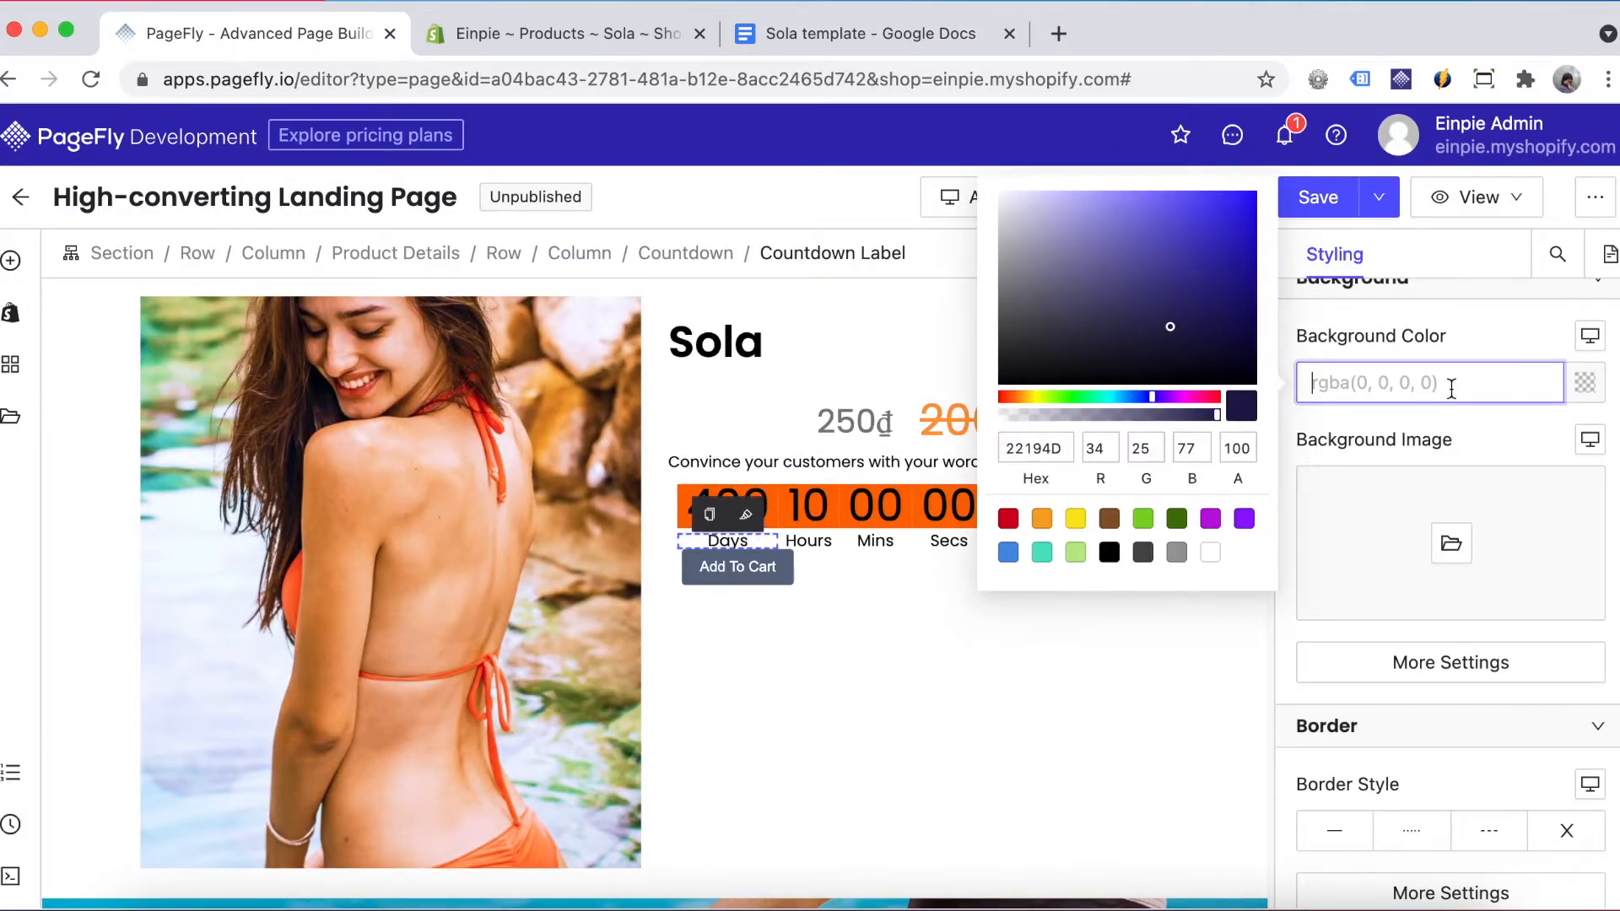
key("super+v")
- Set the content color of both the countdown numbers and the countdown labels to white
left_click(765, 509)
scroll(1452, 422, "up", 5)
left_click(1589, 405)
left_click(1212, 576)
left_click(773, 538)
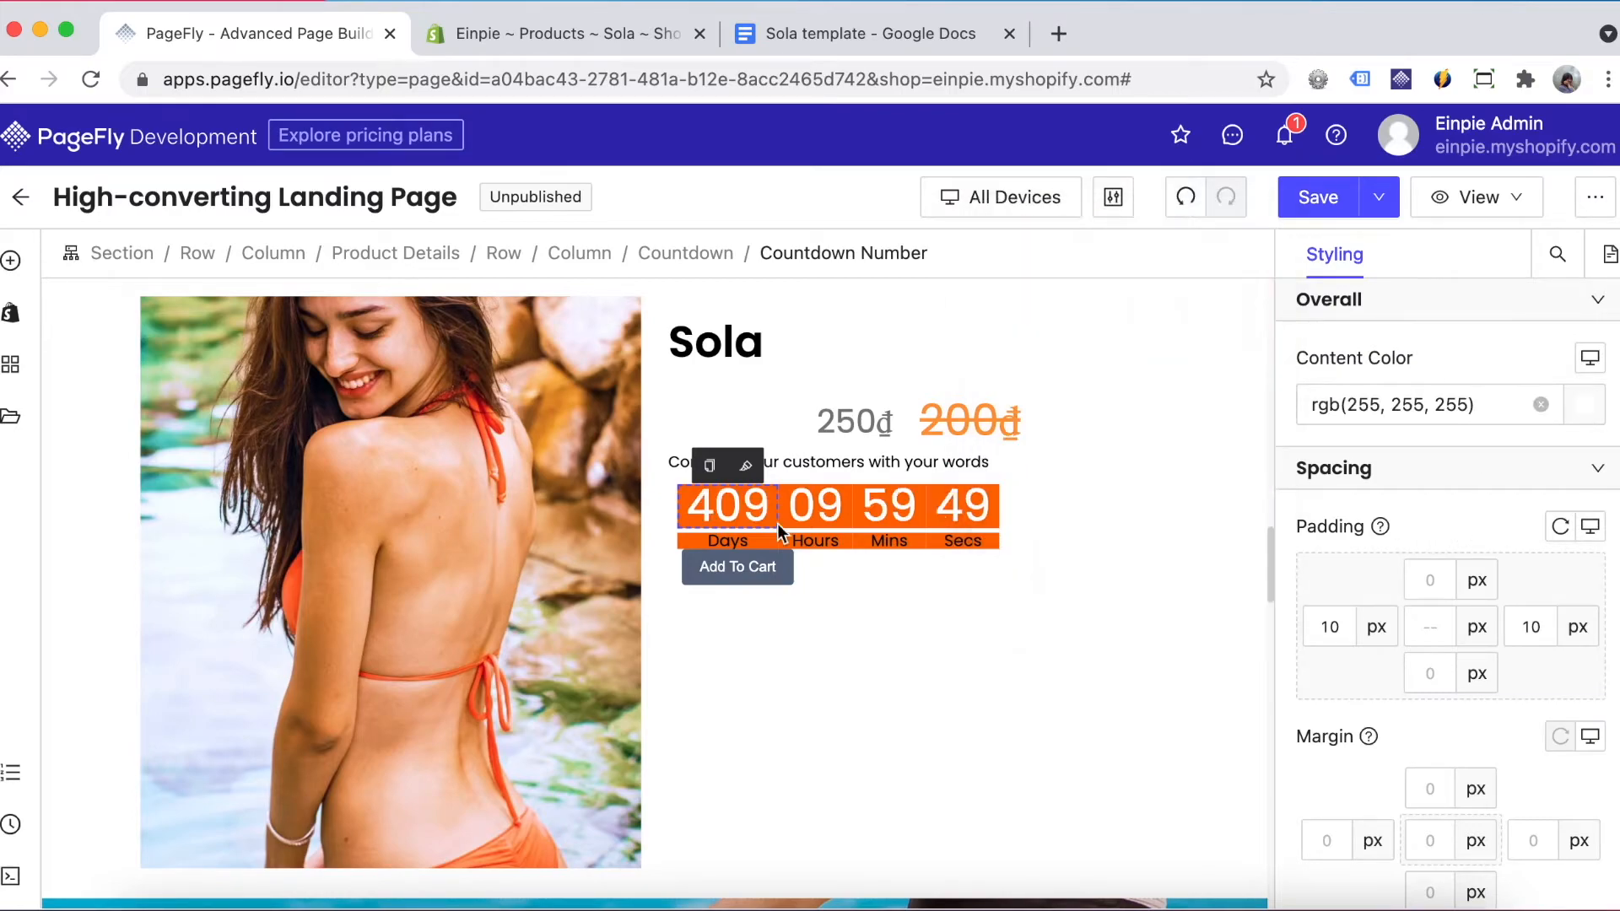
left_click(1587, 406)
left_click(1211, 576)
- Set the countdown numbers' top padding and the labels' bottom padding to 5 px, and clear the labels' top margin
type("5")
left_click(1422, 688)
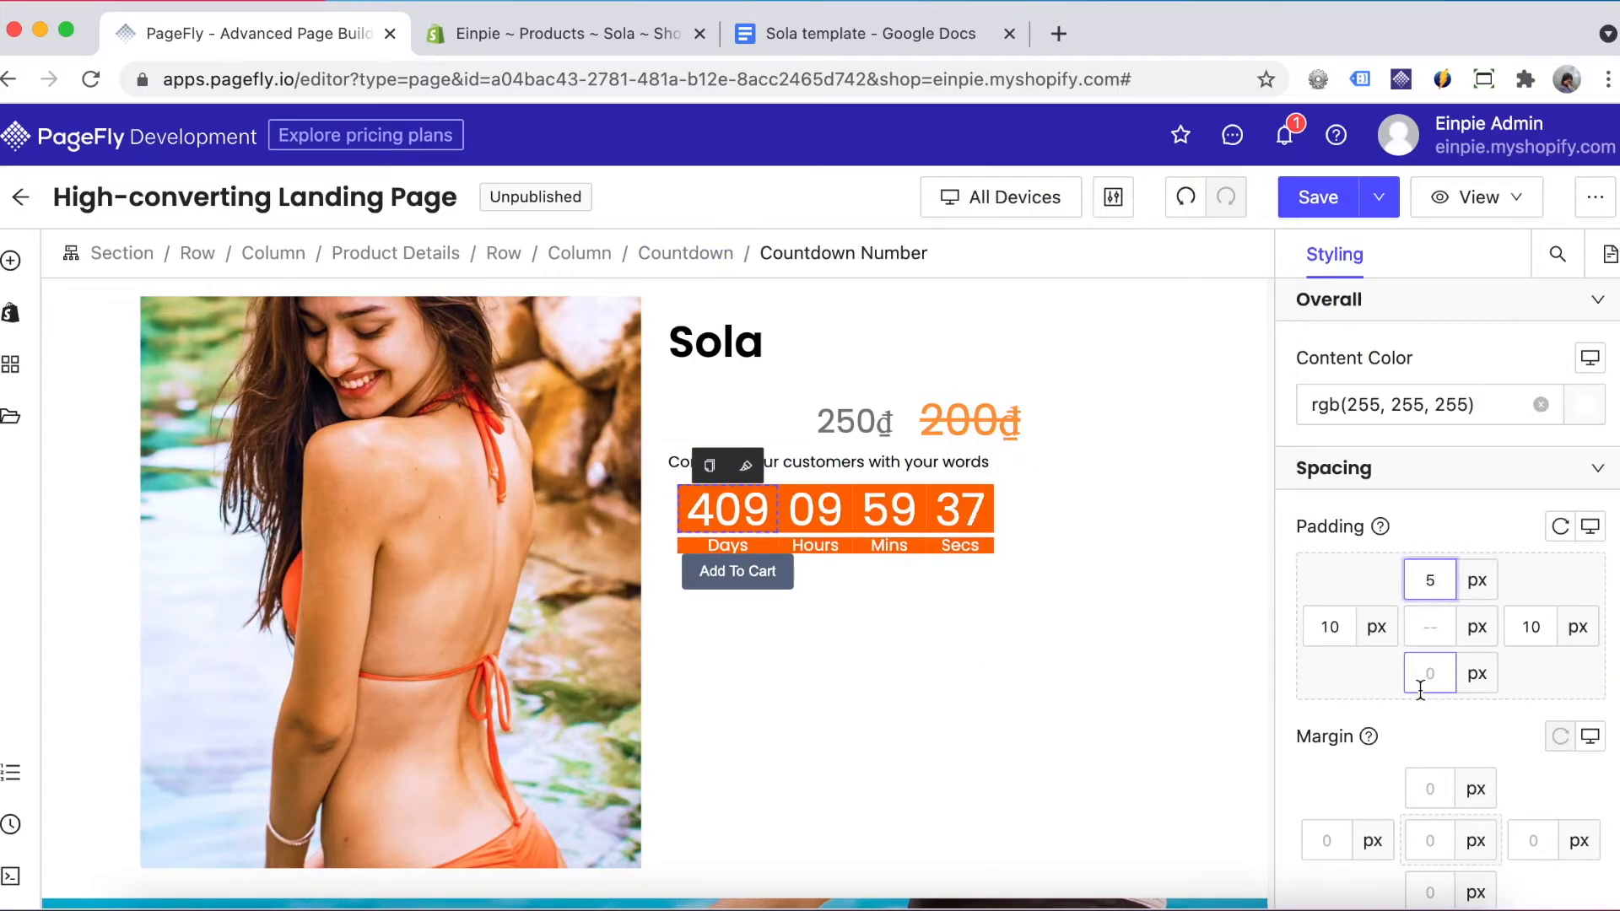
left_click(736, 545)
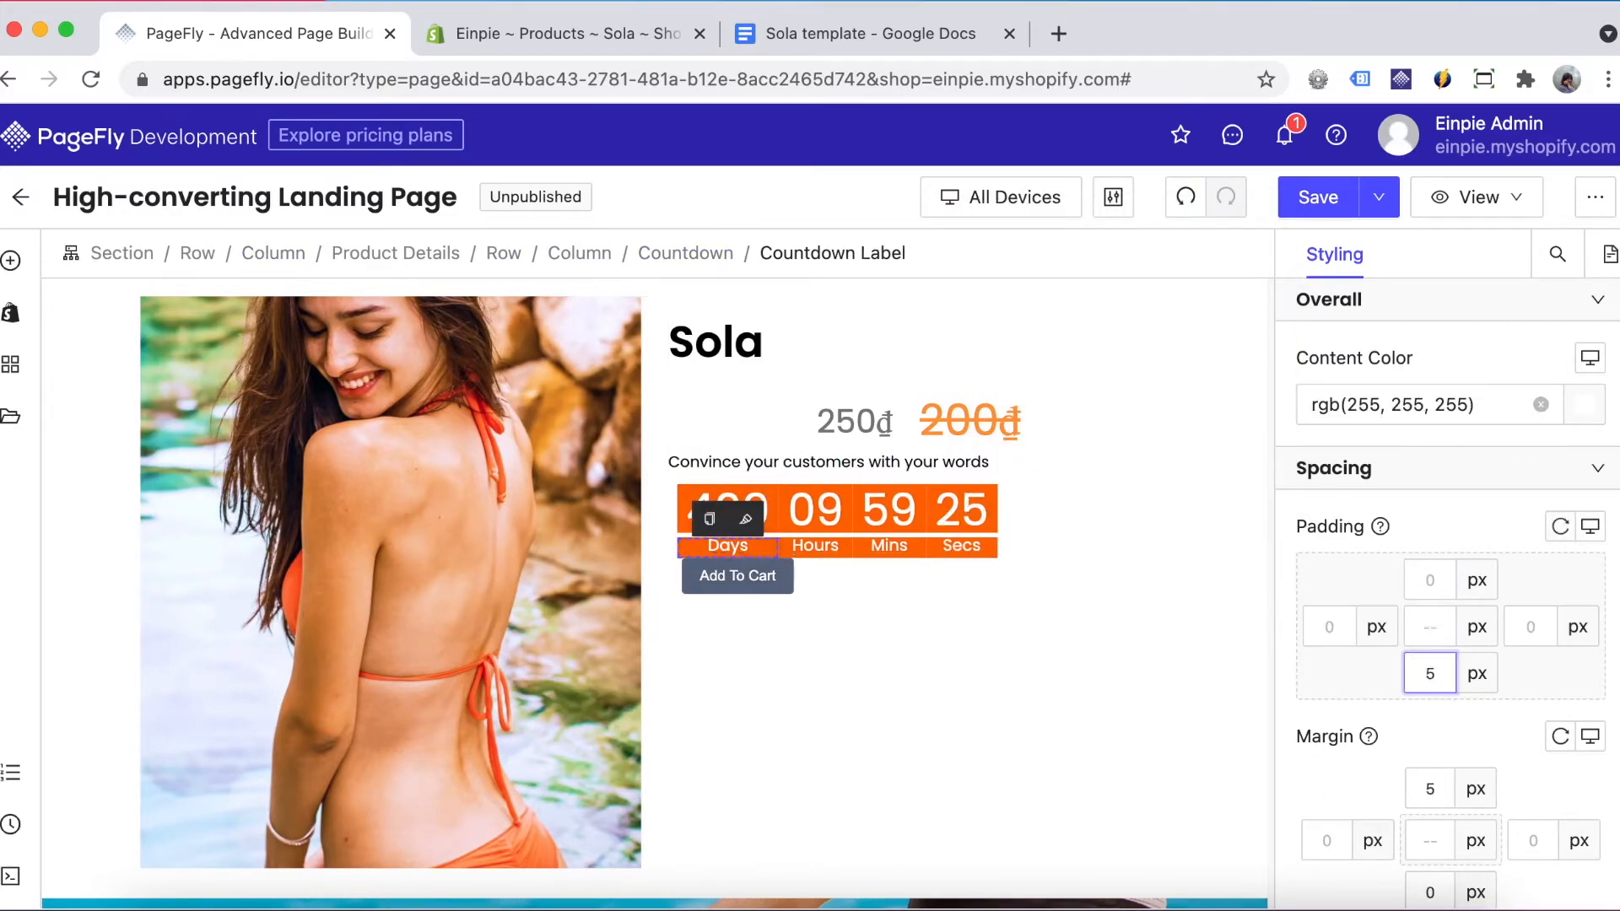
key("Tab")
key("BackSpace")
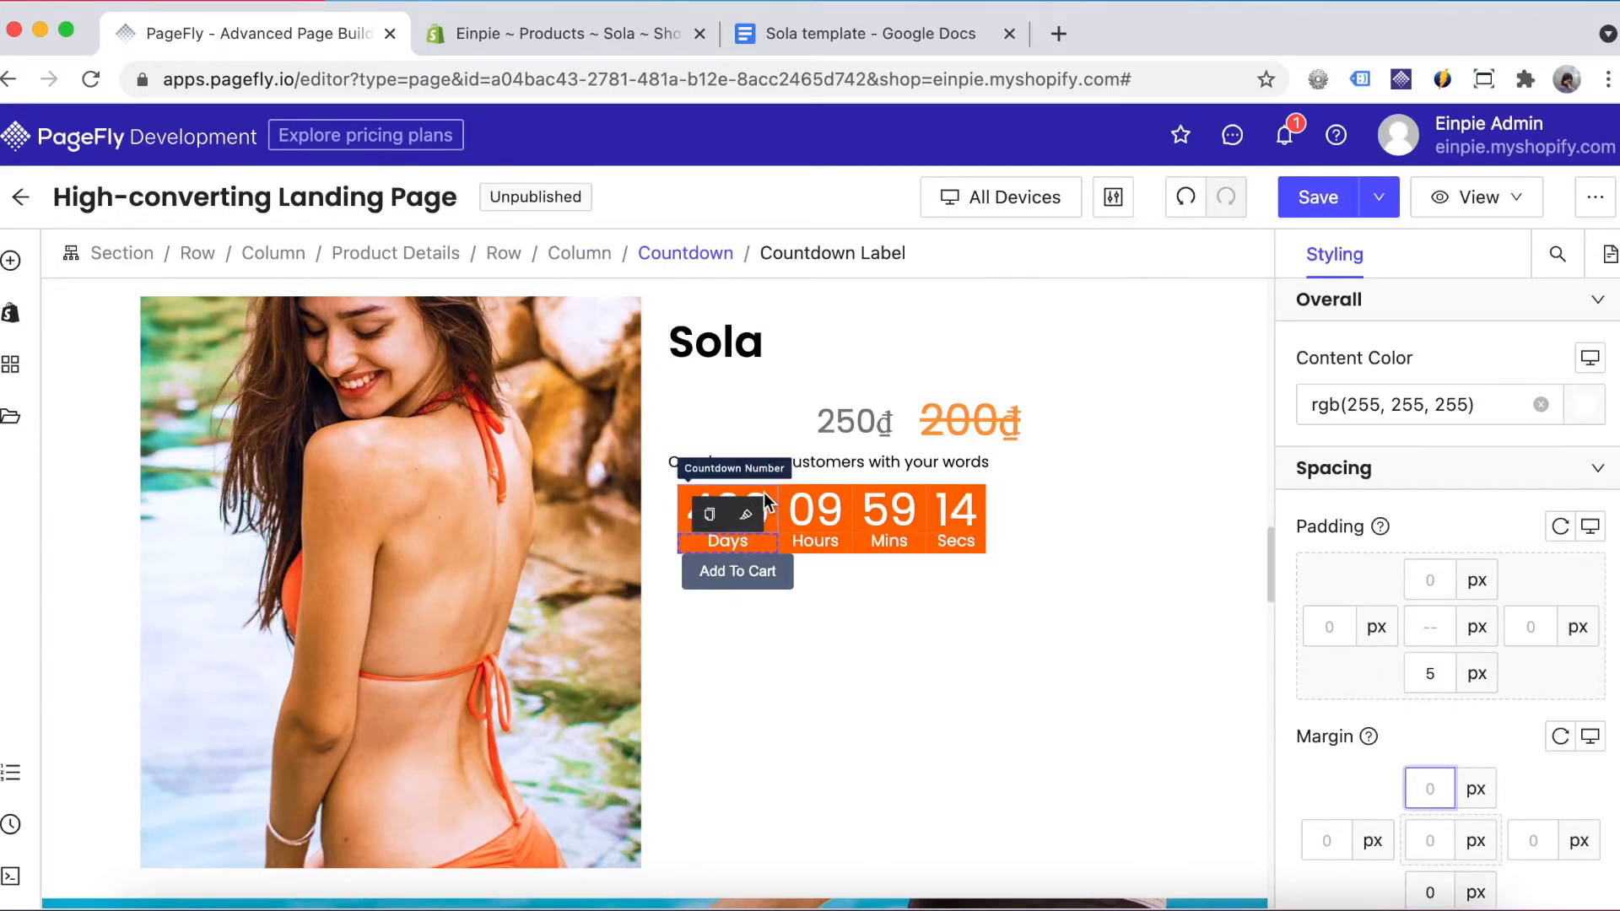
- Give the countdown labels and numbers left and right margins of 5 px to separate the time boxes
left_click(1533, 841)
type("5")
left_click(767, 491)
left_click(1328, 842)
type("5")
left_click(1533, 841)
type("5")
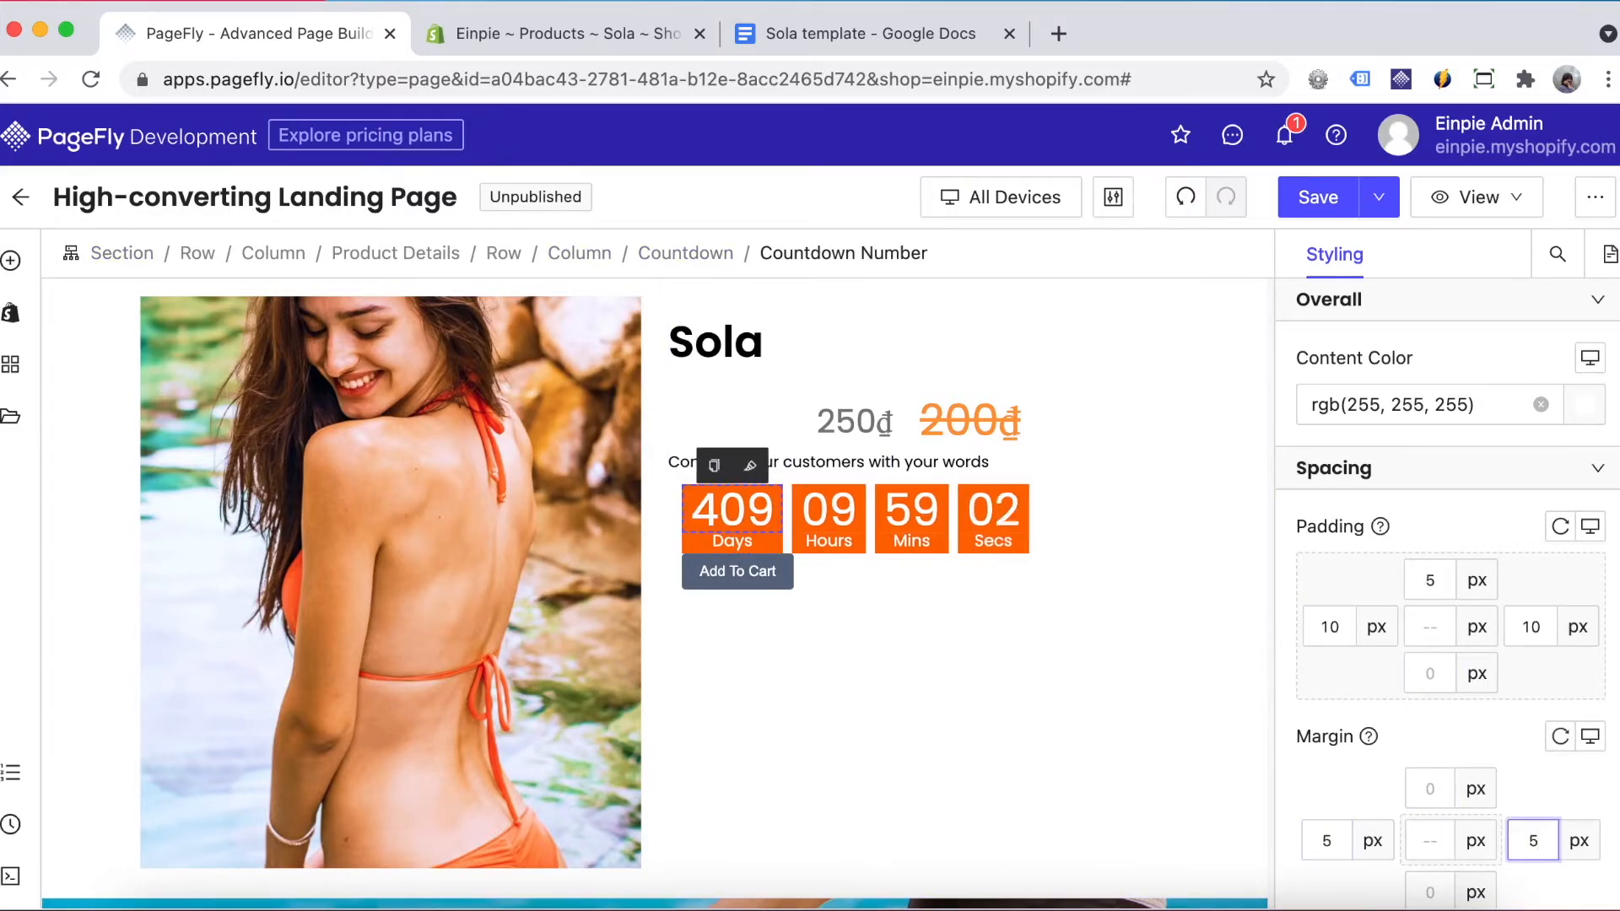
- Set the countdown numbers' left and right padding to 20 px
key("BackSpace")
type("2")
left_click(1530, 627)
key("BackSpace")
type("2")
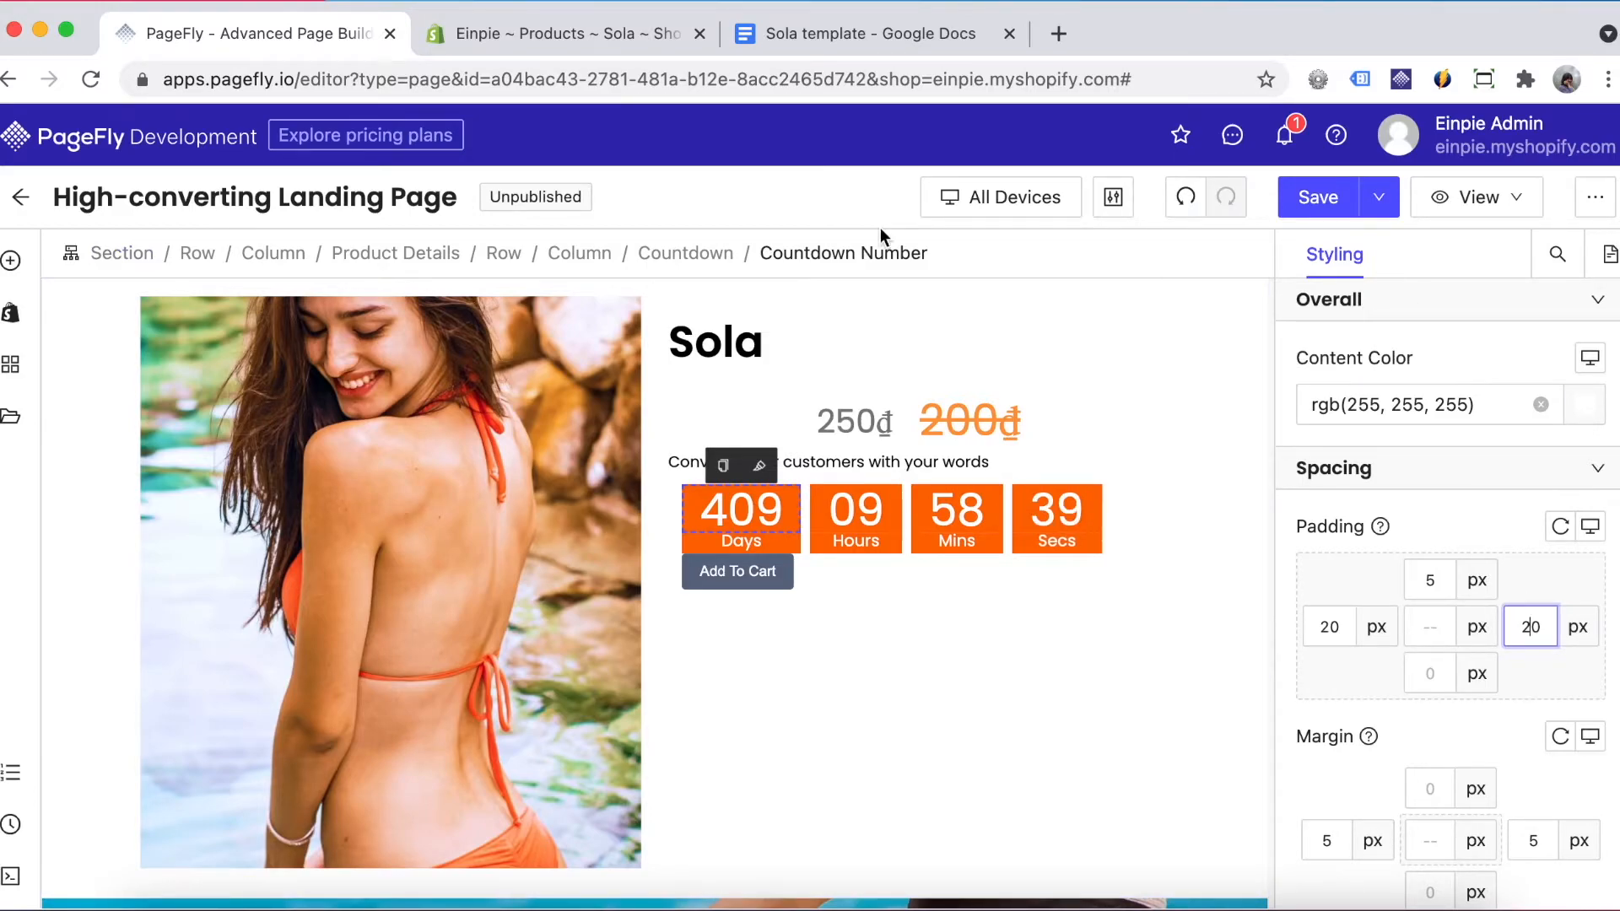
- Set the Add To Cart button's content color to rgb(255, 153, 58), copied from the Sola template document
scroll(1114, 557, "down", 1)
left_click(666, 256)
left_click(739, 532)
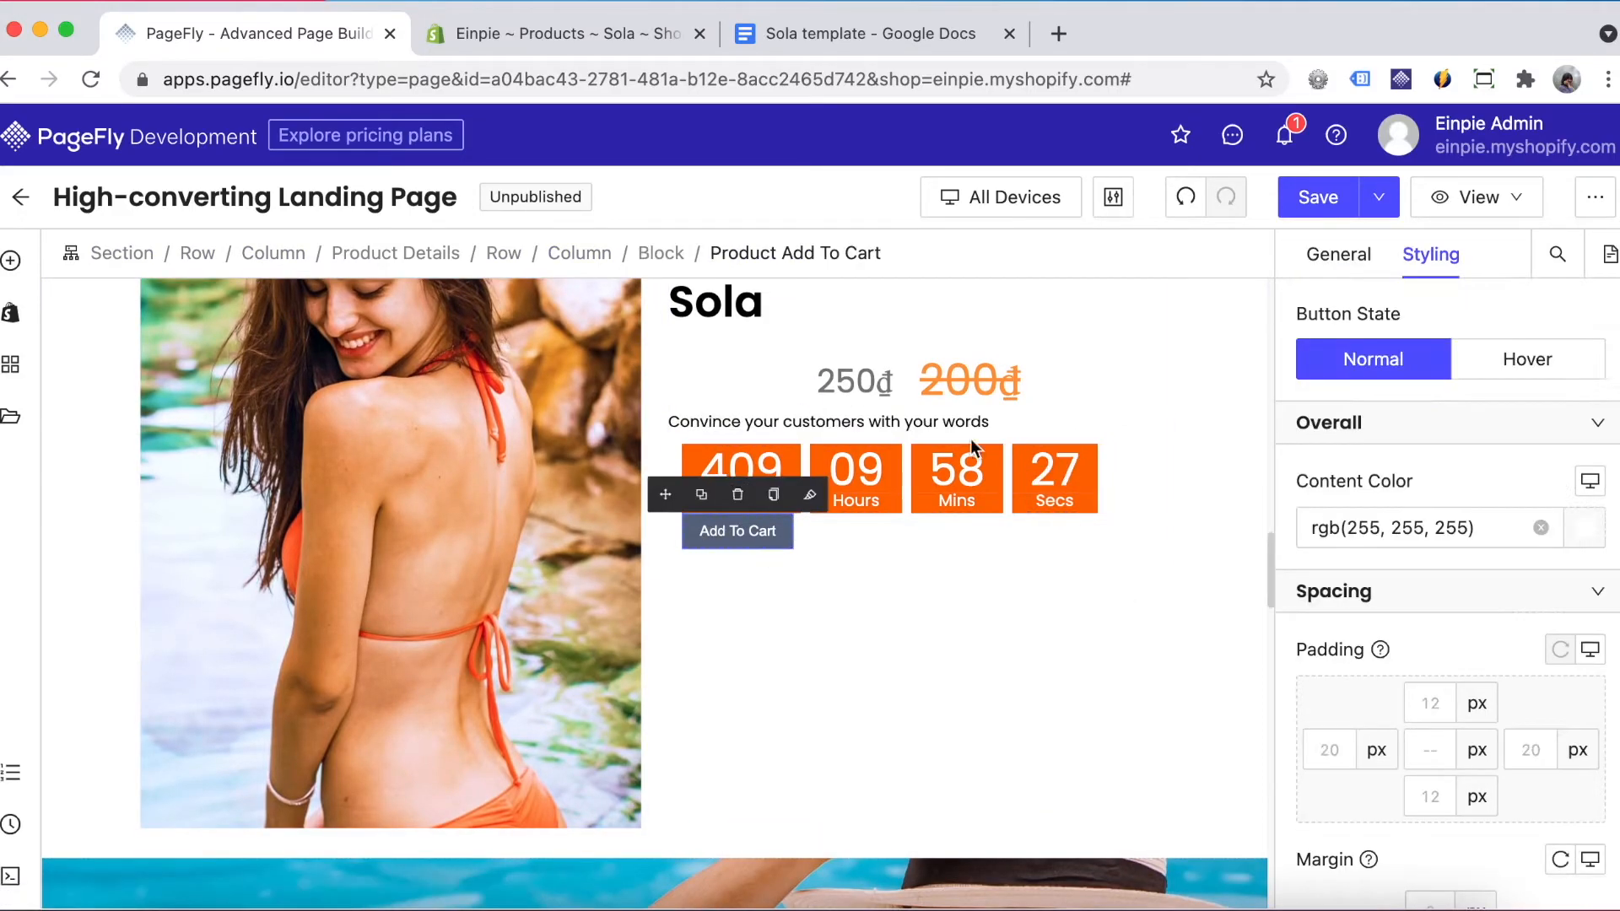
scroll(1465, 560, "down", 3)
left_click(854, 34)
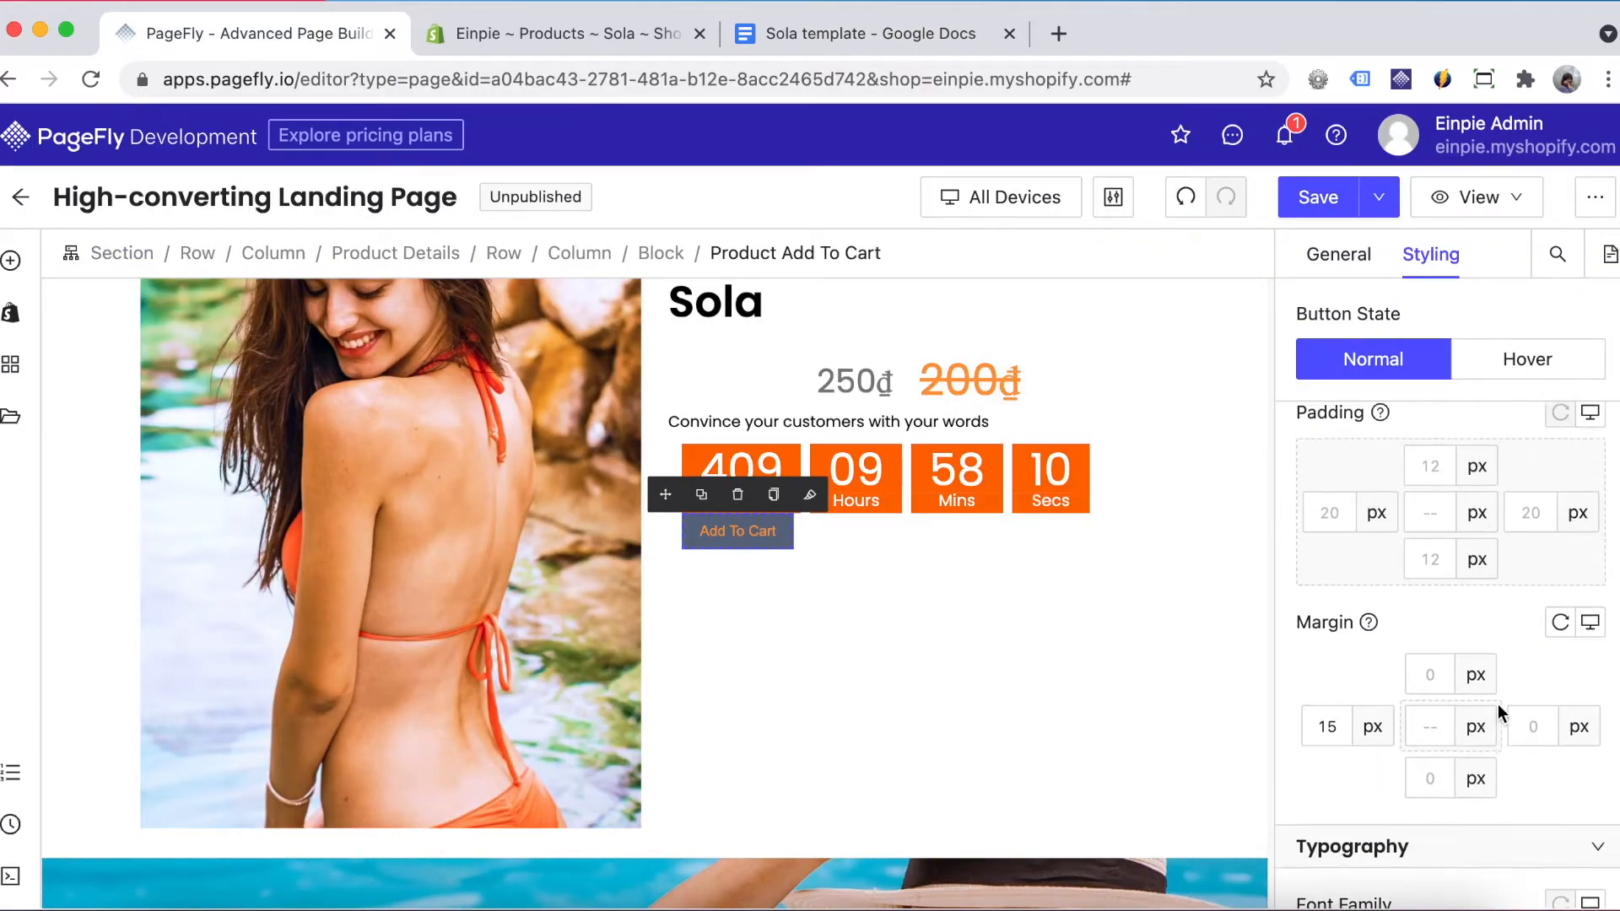
- Set the Add To Cart button's background color to white, rgb(255, 255, 255)
scroll(1497, 704, "down", 5)
left_click(1483, 707)
key("super+a")
key("super+v")
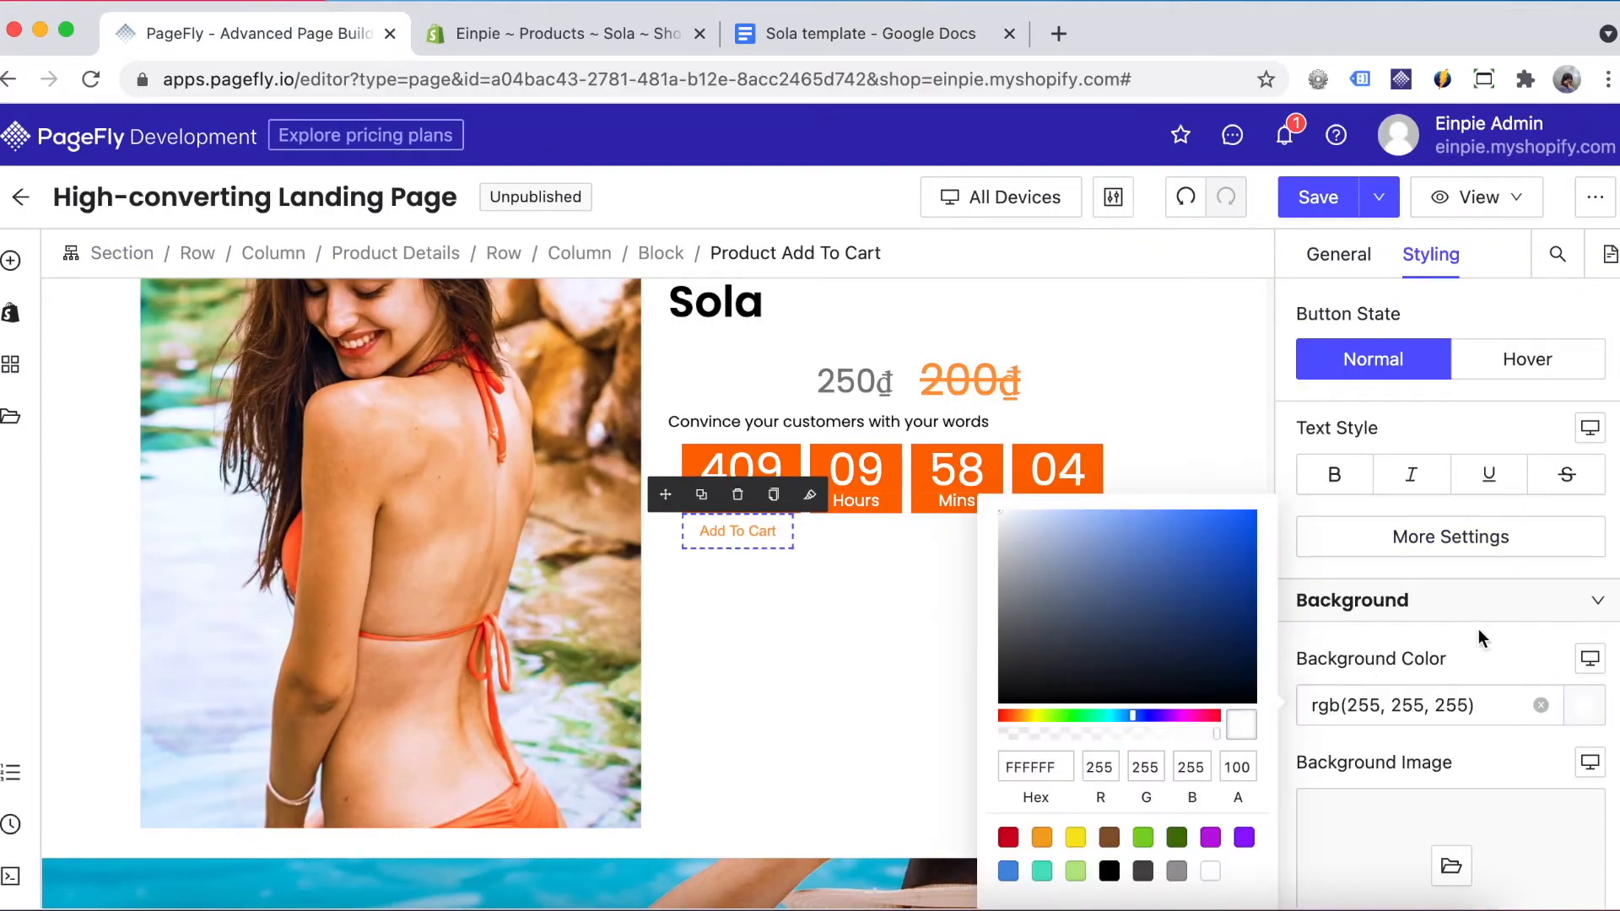
left_click(1479, 630)
- Set the Add To Cart button's top and bottom padding to 17 px and its left and right padding to 64 px
scroll(1480, 641, "up", 10)
left_click(1424, 665)
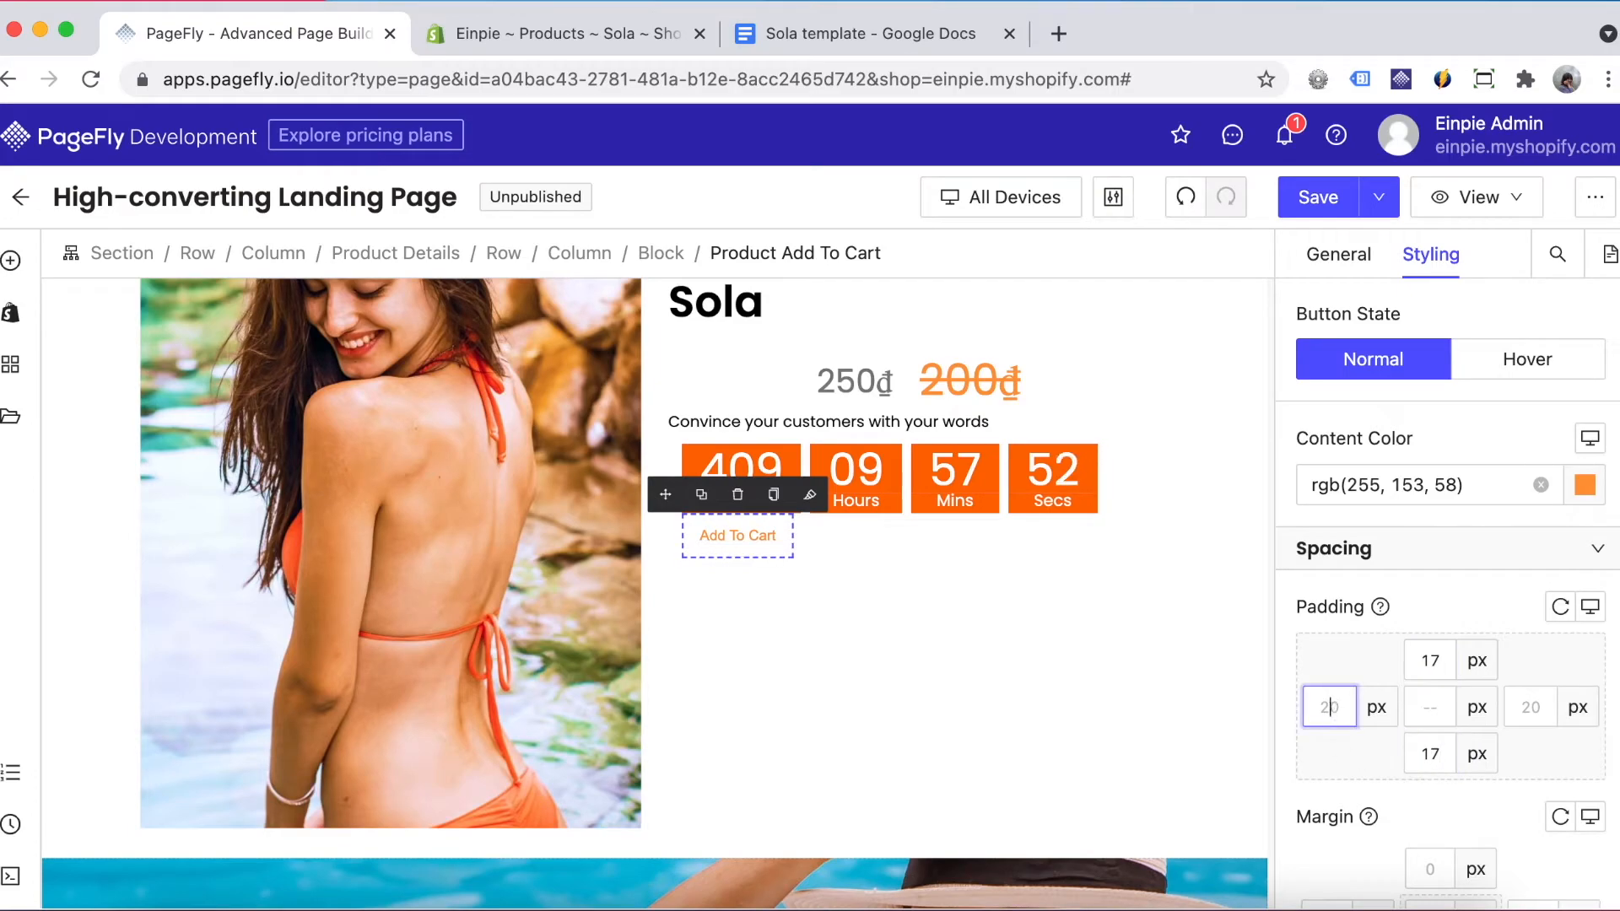
type("64")
left_click(1531, 708)
type("64")
left_click(996, 625)
- Set the Add To Cart button's font family to Poppins and enlarge its text
left_click(856, 549)
scroll(1431, 726, "down", 8)
left_click(1426, 559)
left_click(1384, 856)
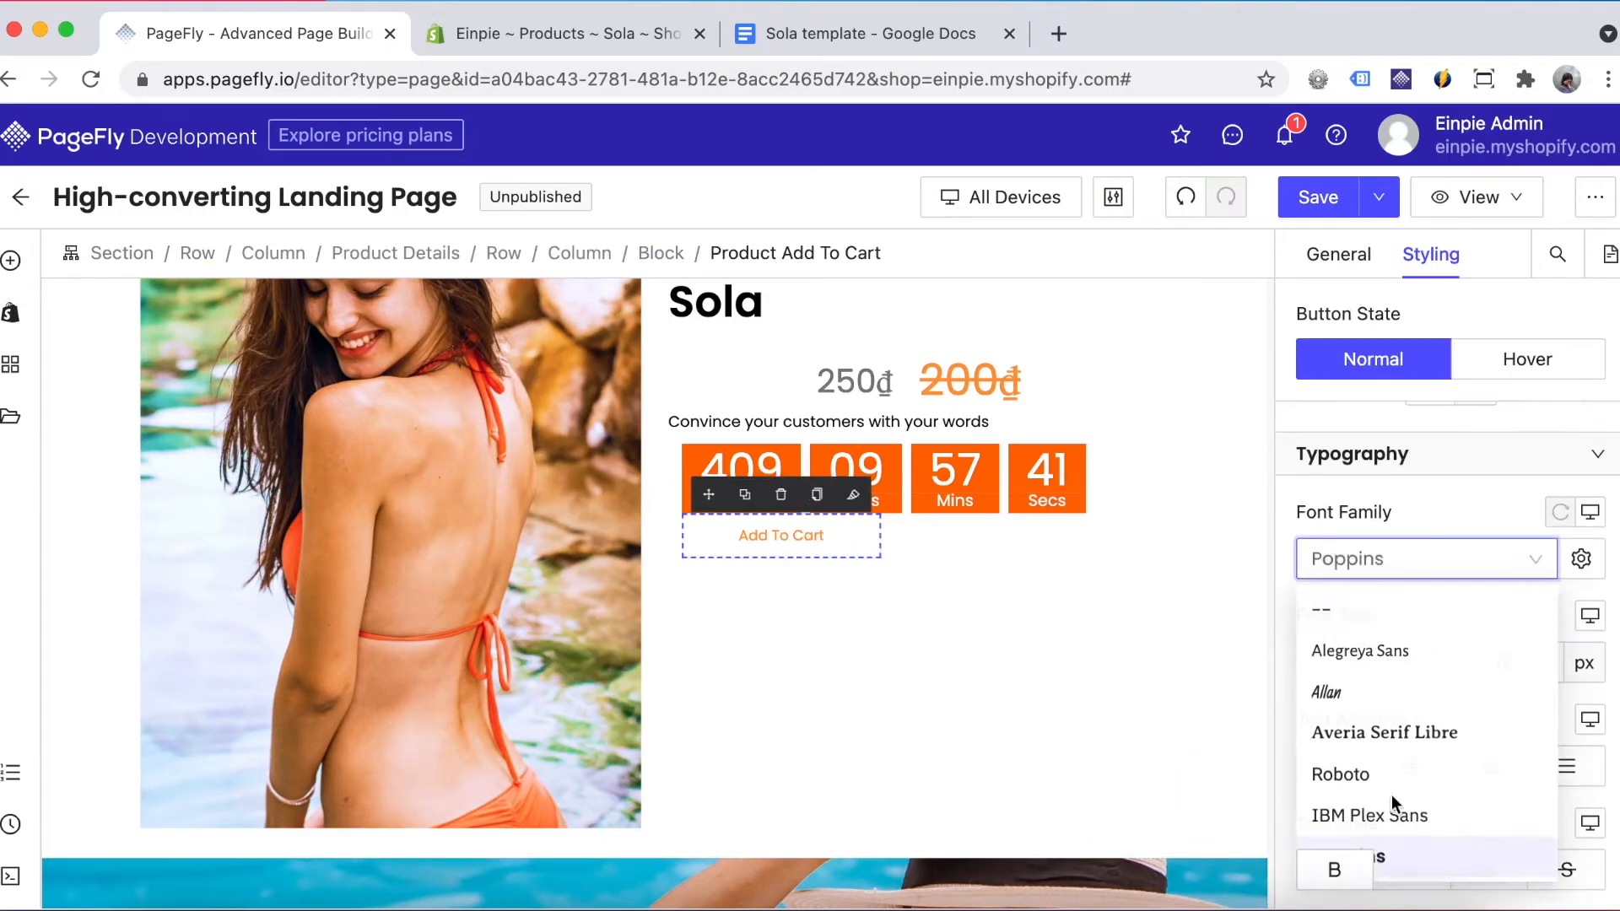
- Give the Add To Cart button a solid border in hex ff8533 and make the border thinner on all sides
scroll(1468, 605, "down", 5)
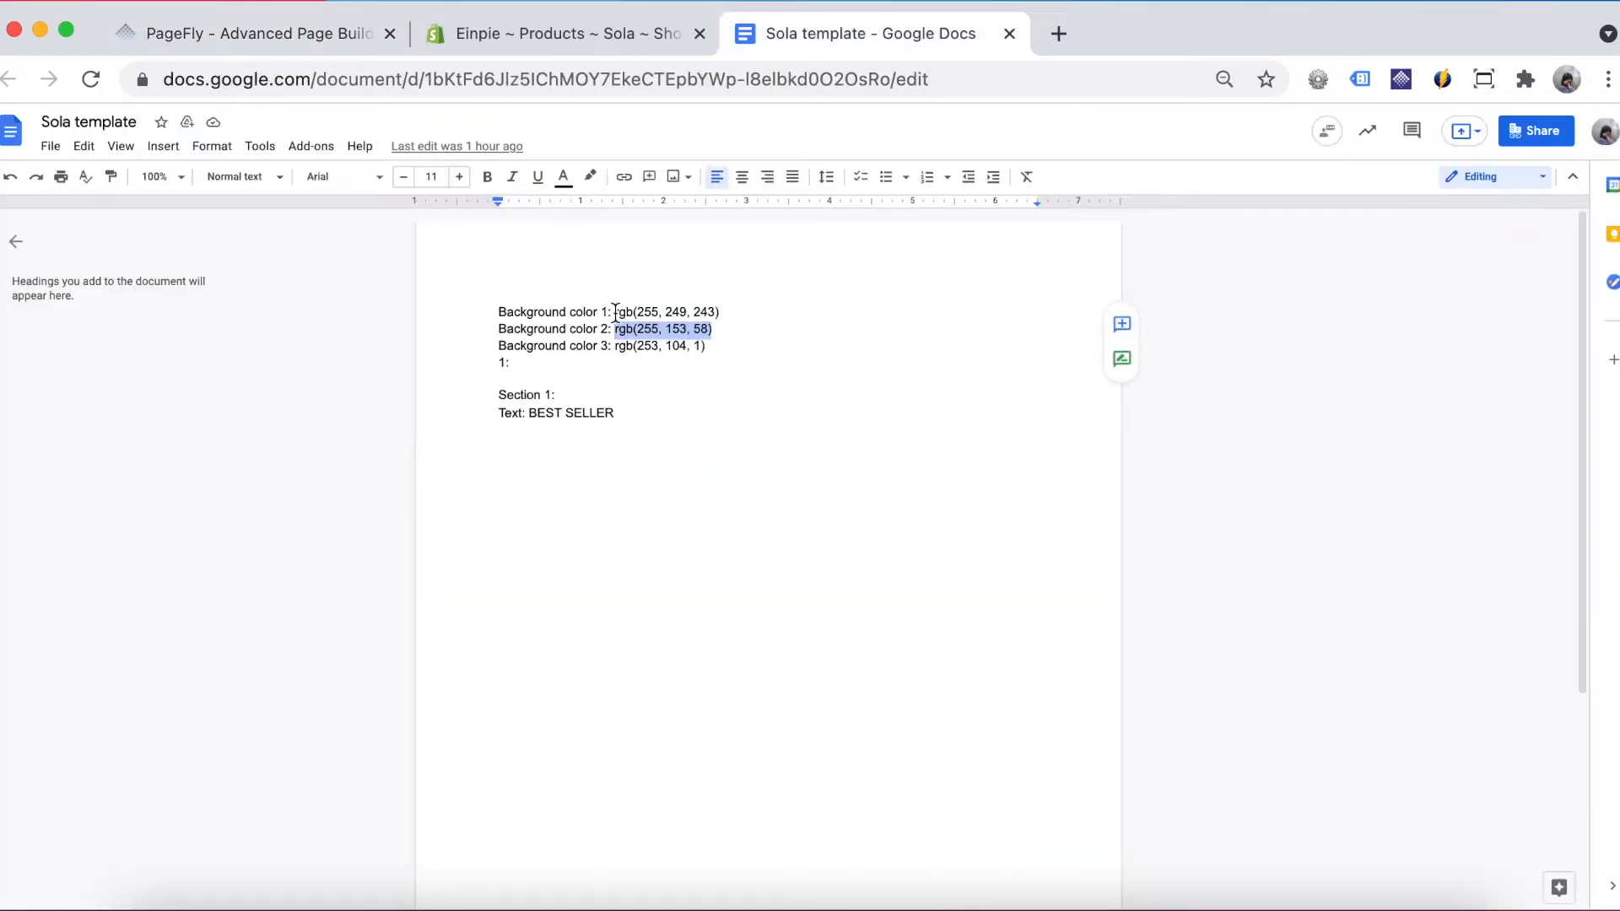
left_click(351, 33)
left_click(1451, 654)
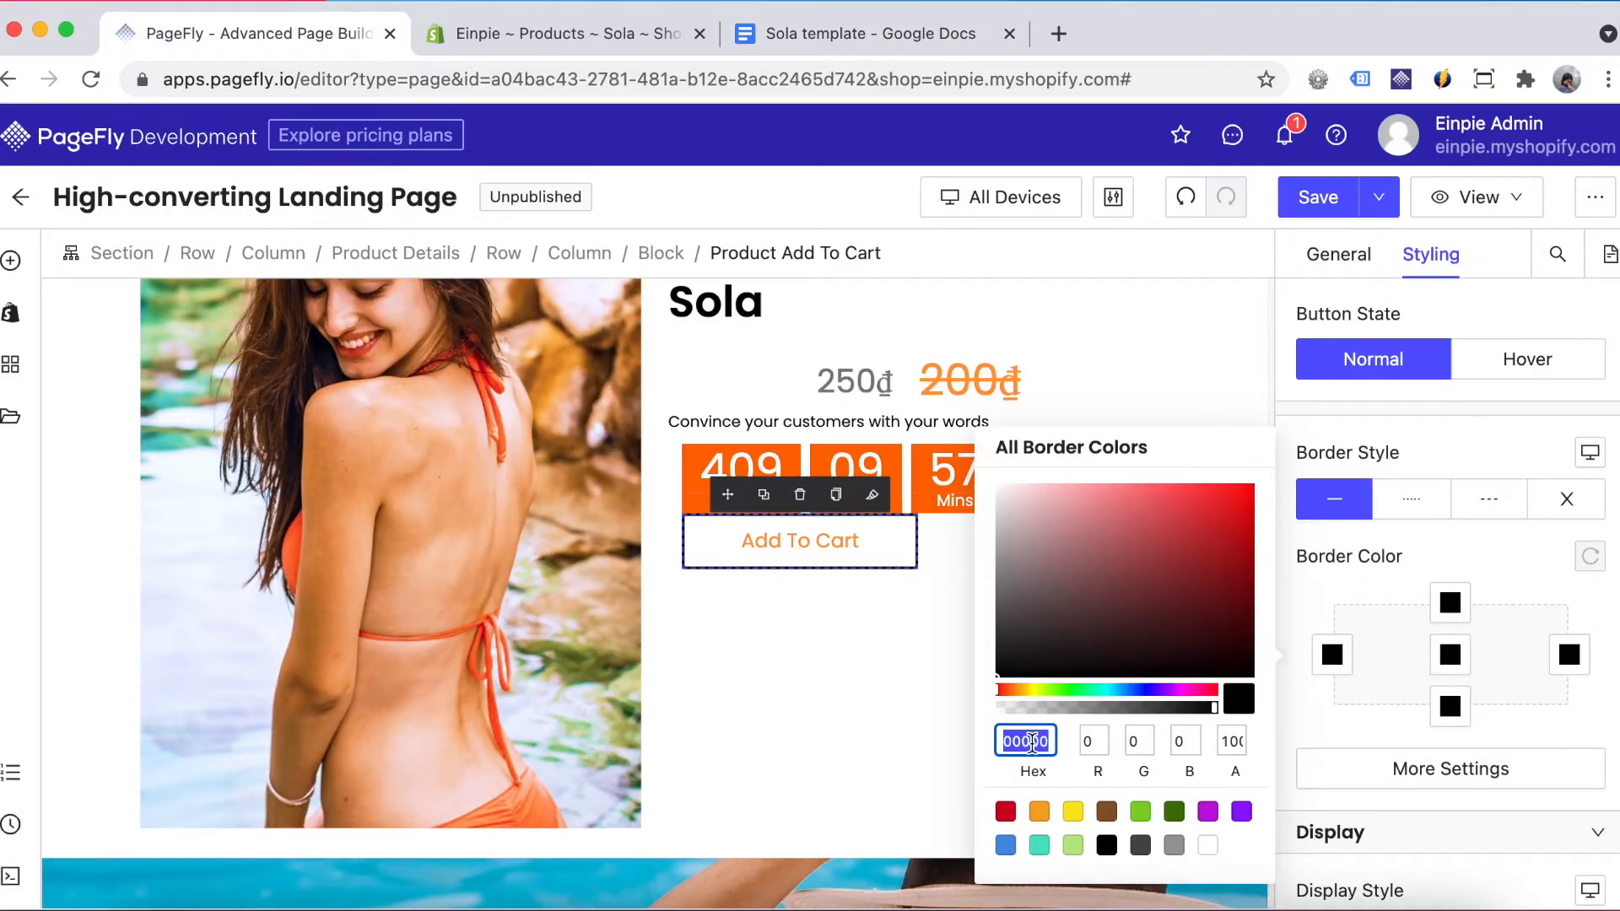
type("ff8533")
left_click(1473, 692)
left_click(1460, 769)
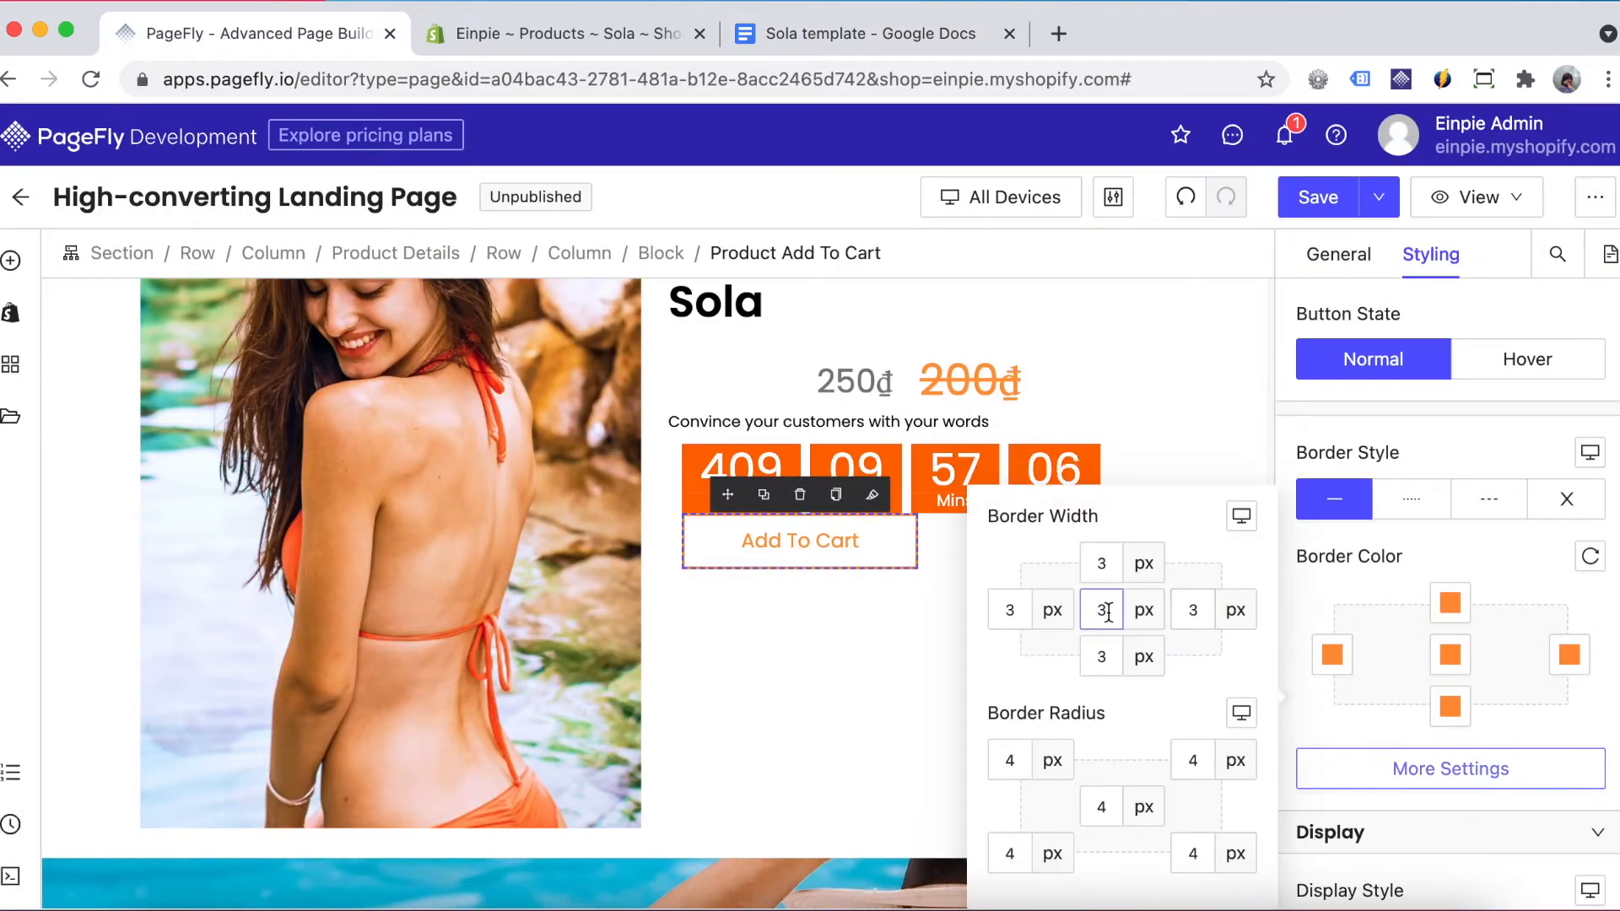
left_click(1512, 556)
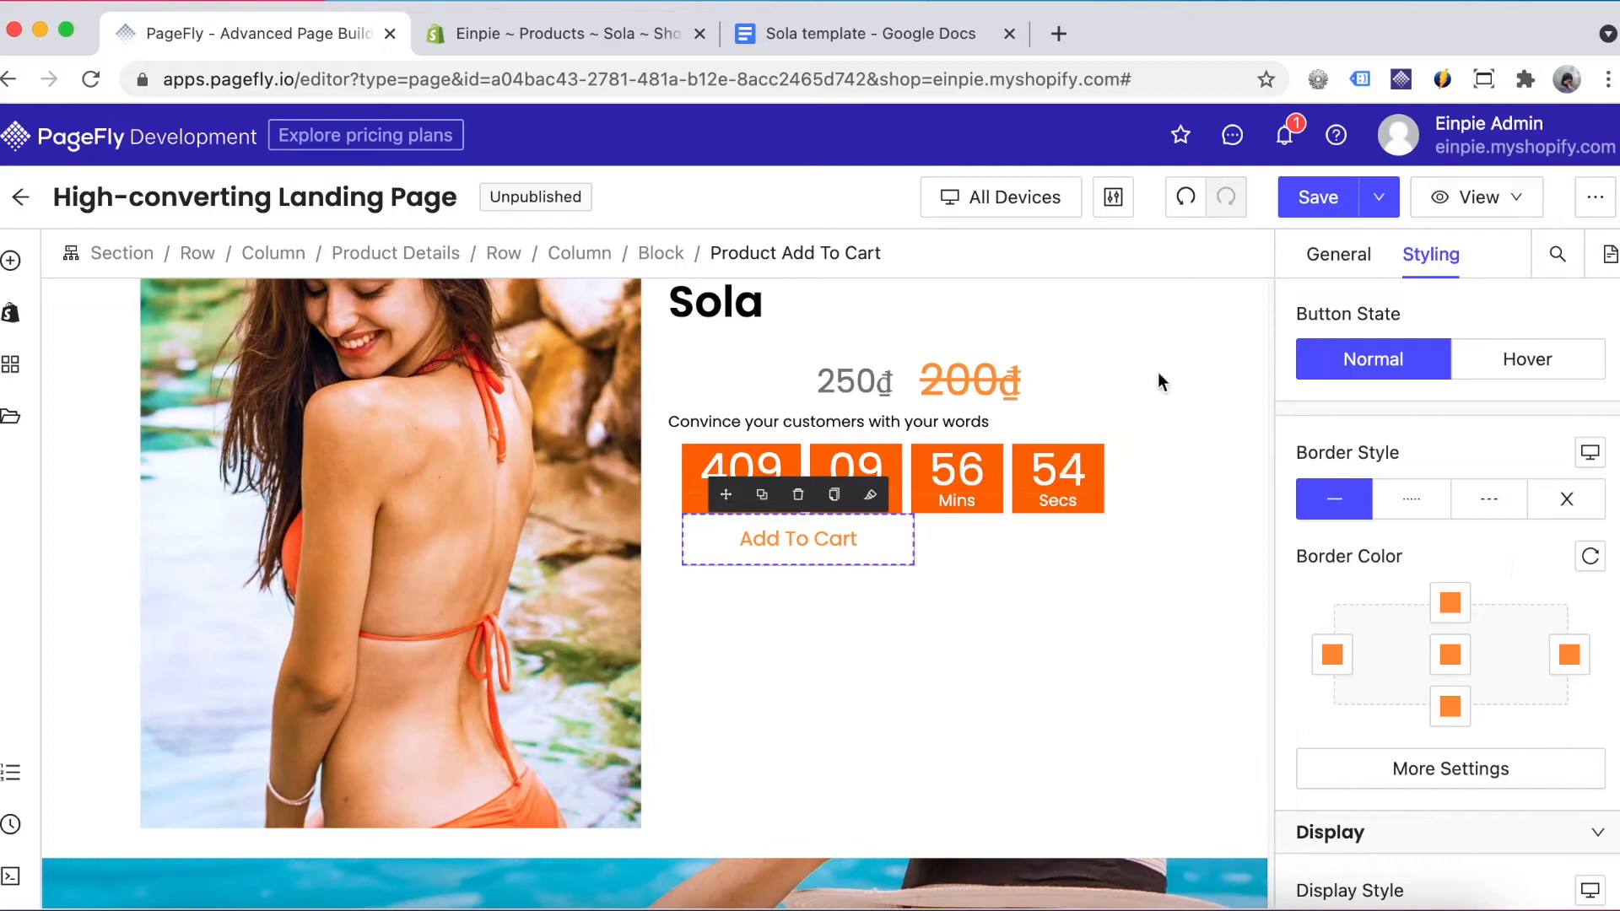
- Set the bottom margin of the Sola title to 20 px and of the price block to 35 px
left_click(1122, 317)
scroll(1173, 396, "up", 1)
scroll(1434, 591, "up", 10)
double_click(1432, 619)
type("20")
left_click(711, 484)
left_click(1433, 621)
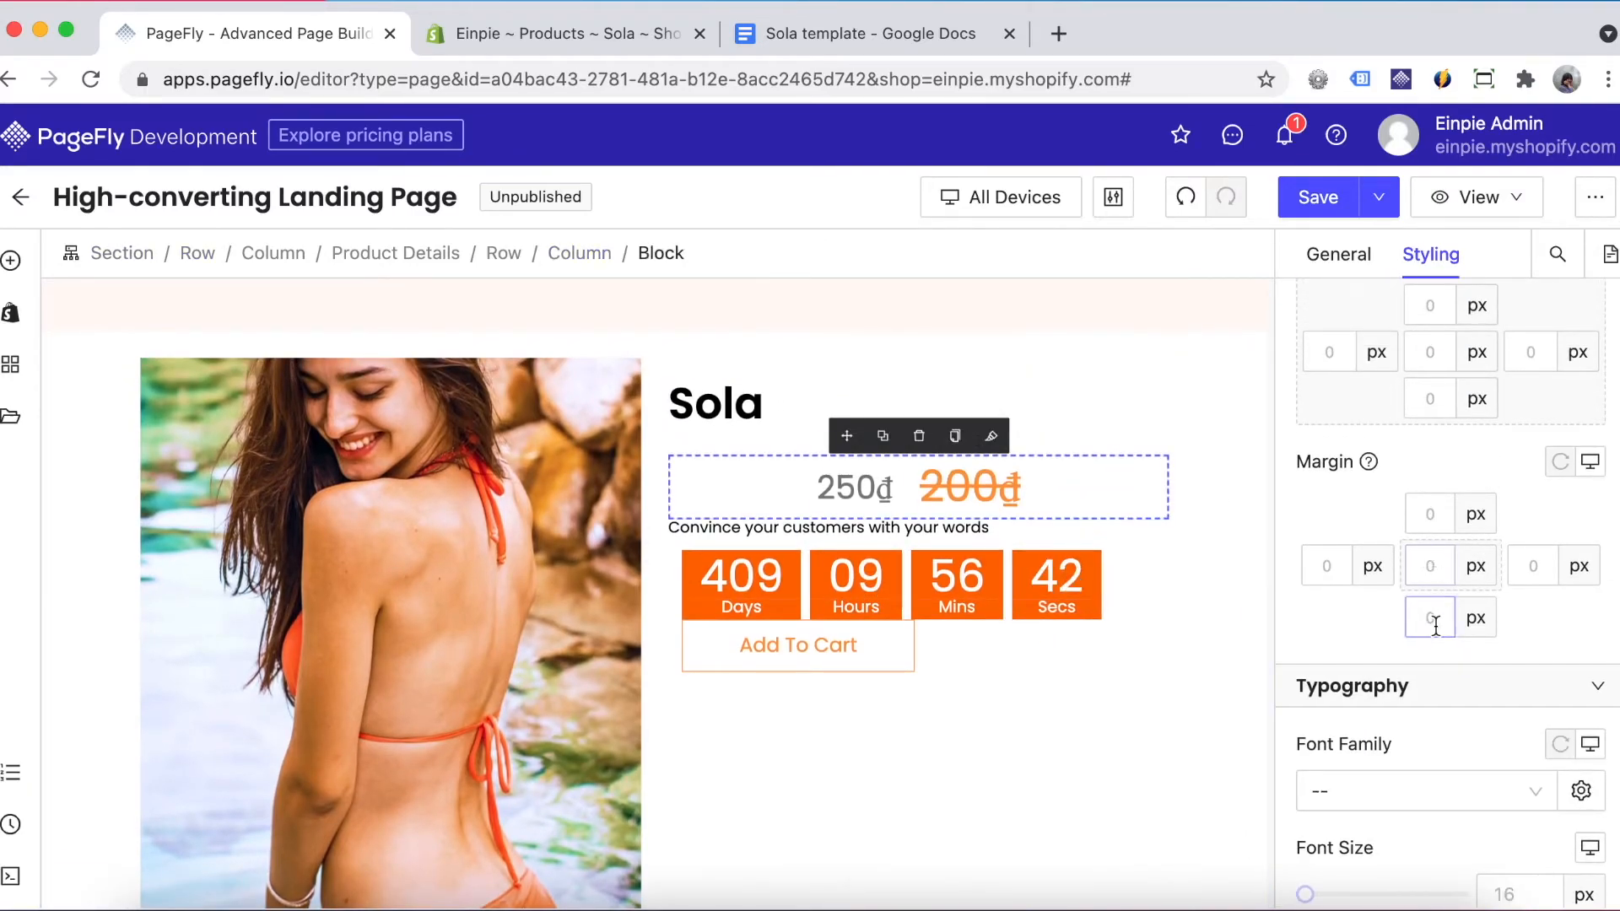
type("35")
- Set the product description's bottom margin to 0 px
left_click(793, 559)
double_click(1432, 618)
type("0")
- Set the whole countdown's bottom margin to 70 px
left_click(702, 626)
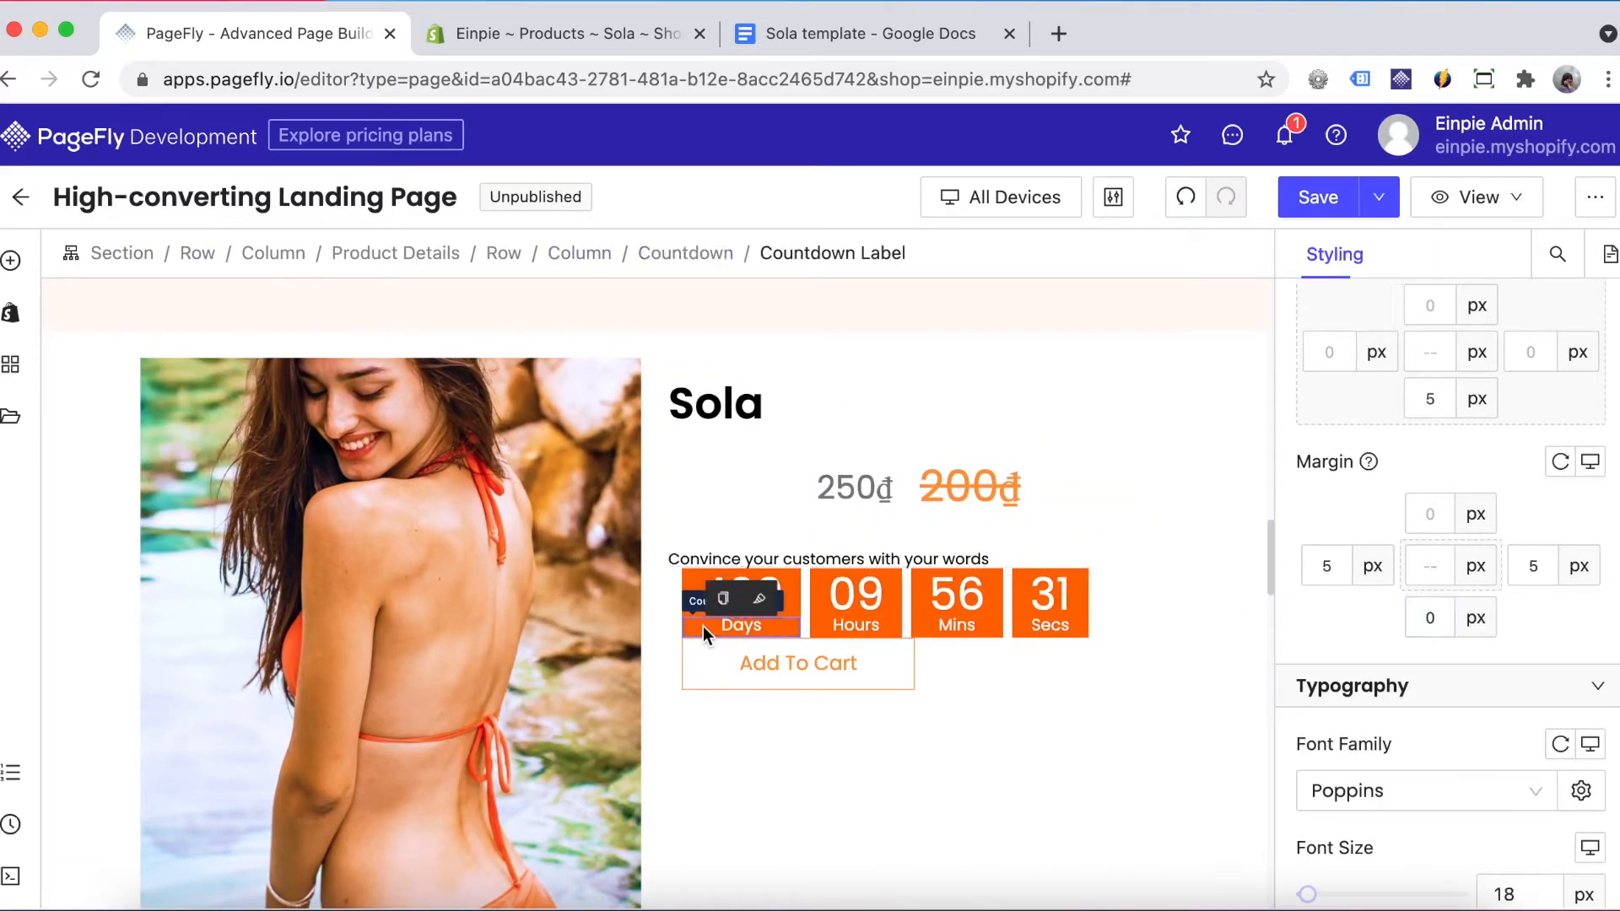
left_click(685, 254)
type("70")
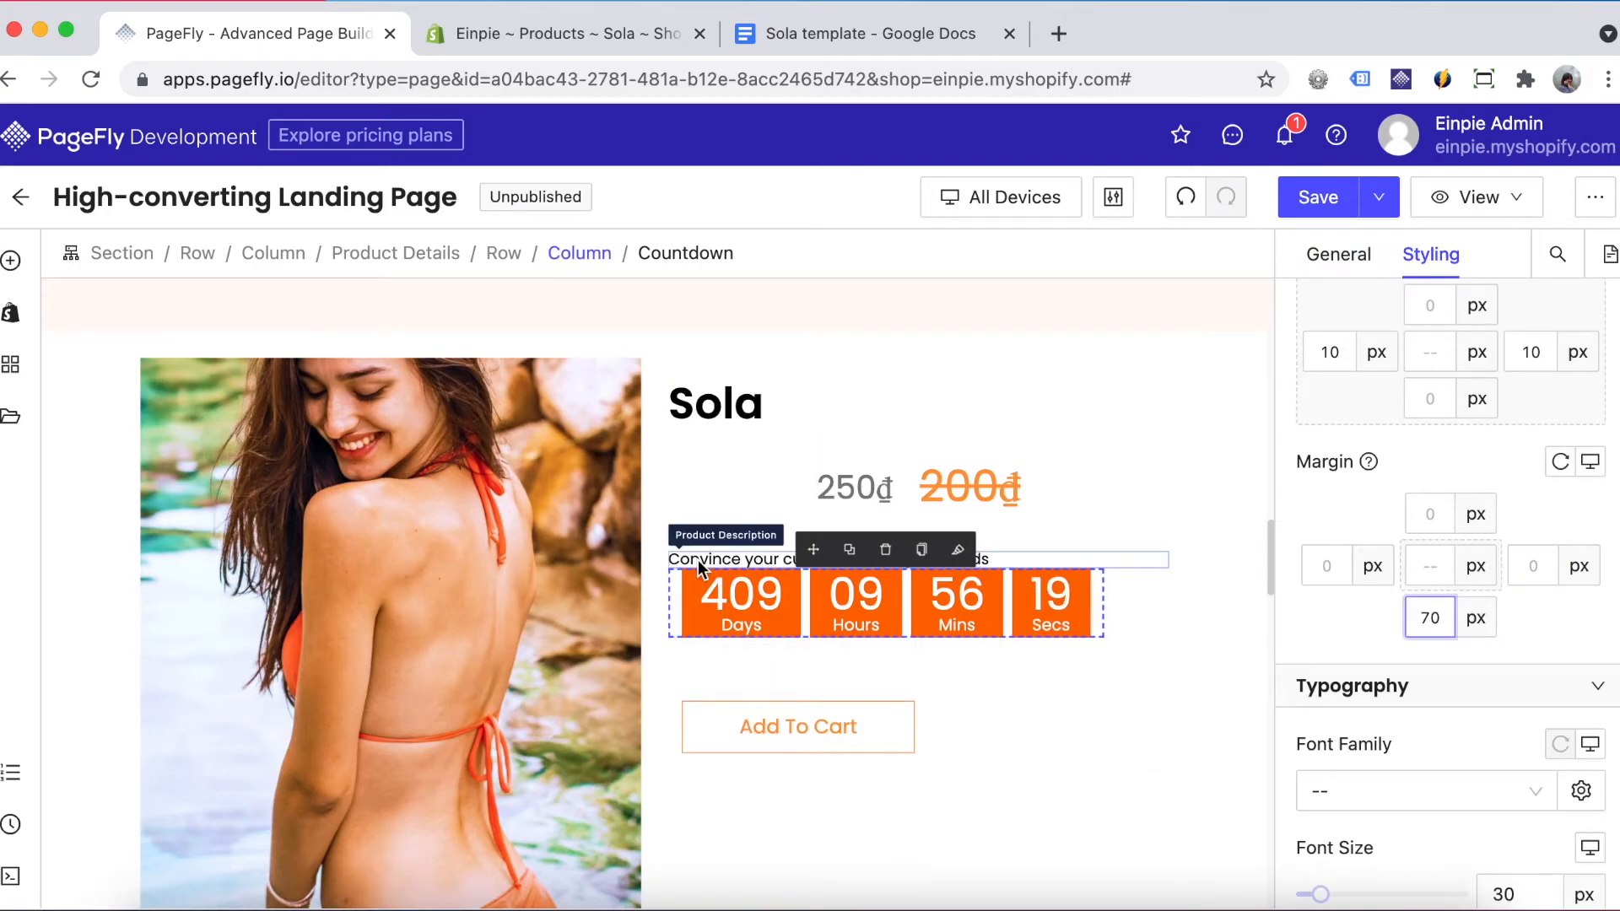
- Set the product description's bottom margin to 45 px
left_click(704, 567)
double_click(1432, 619)
type("45")
- Center the text alignment of the column holding the Sola product information
left_click(580, 254)
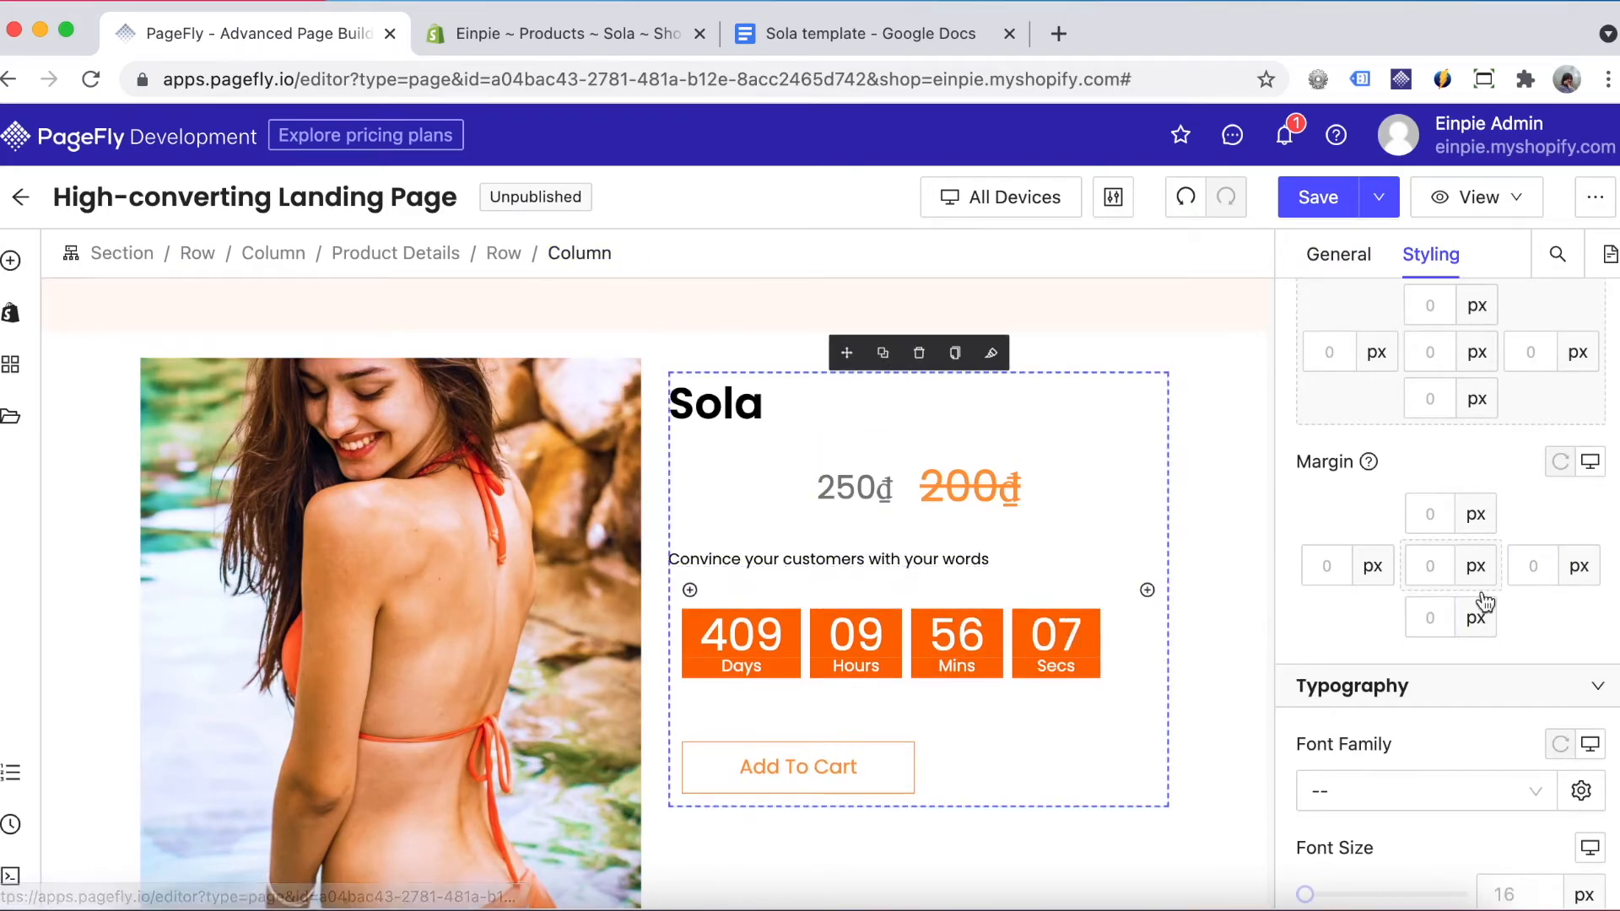
scroll(1483, 604, "down", 6)
left_click(1428, 469)
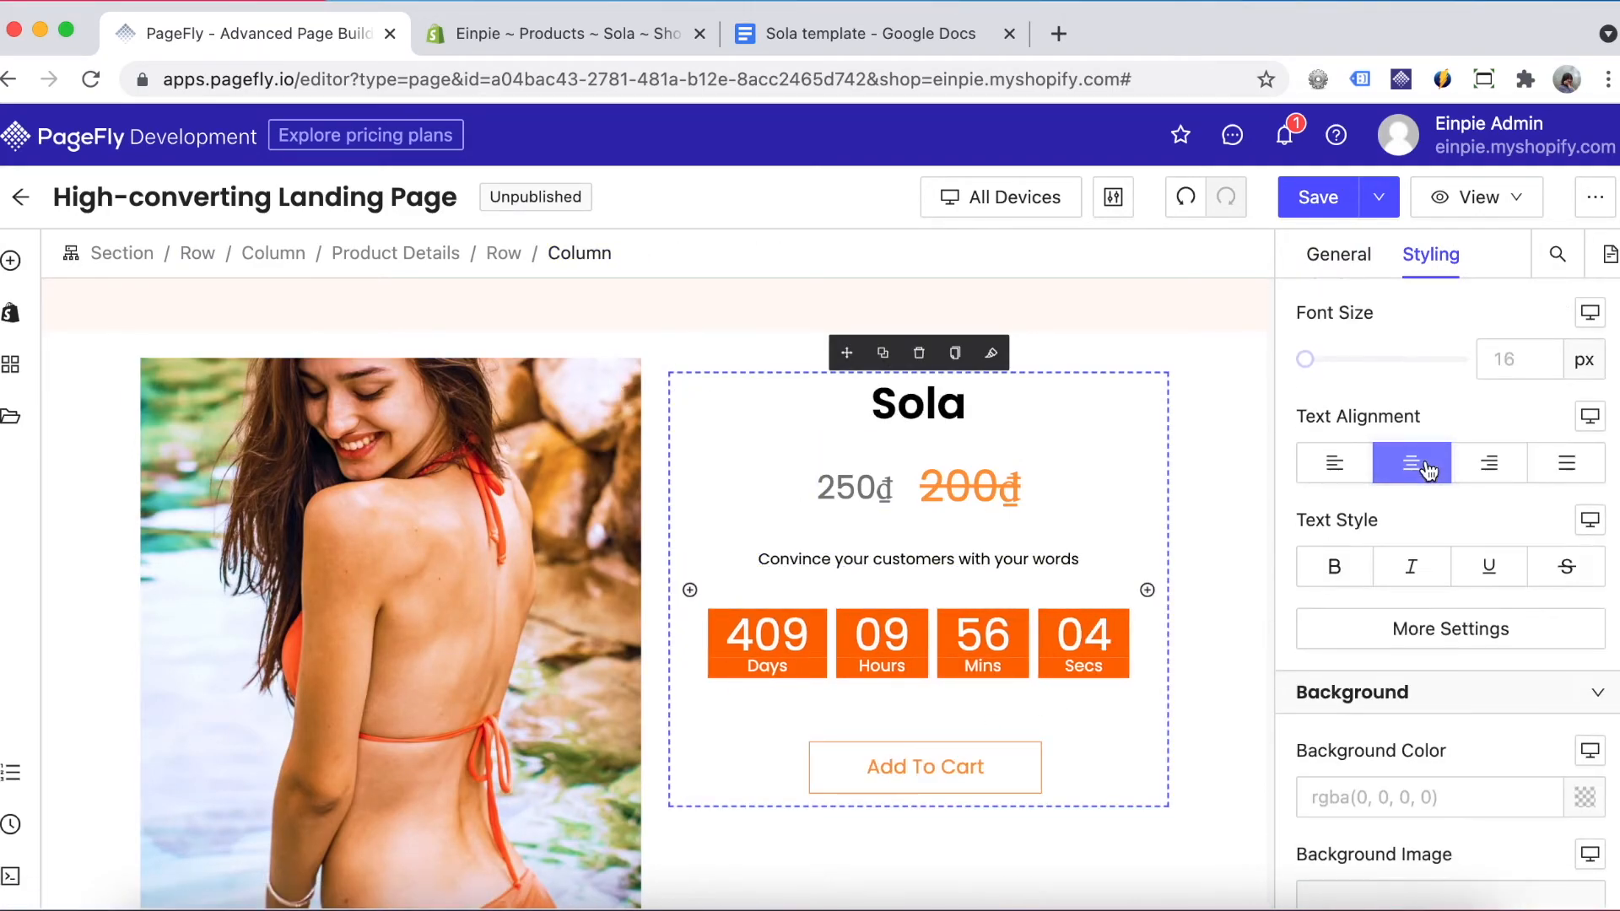
- Make the section containing the Sola product span the full page width
left_click(1136, 351)
left_click(1245, 364)
left_click(1339, 254)
left_click(1586, 424)
- Set the Sola product section's top and bottom padding to 0 px
left_click(1431, 254)
left_click(1430, 378)
type("0")
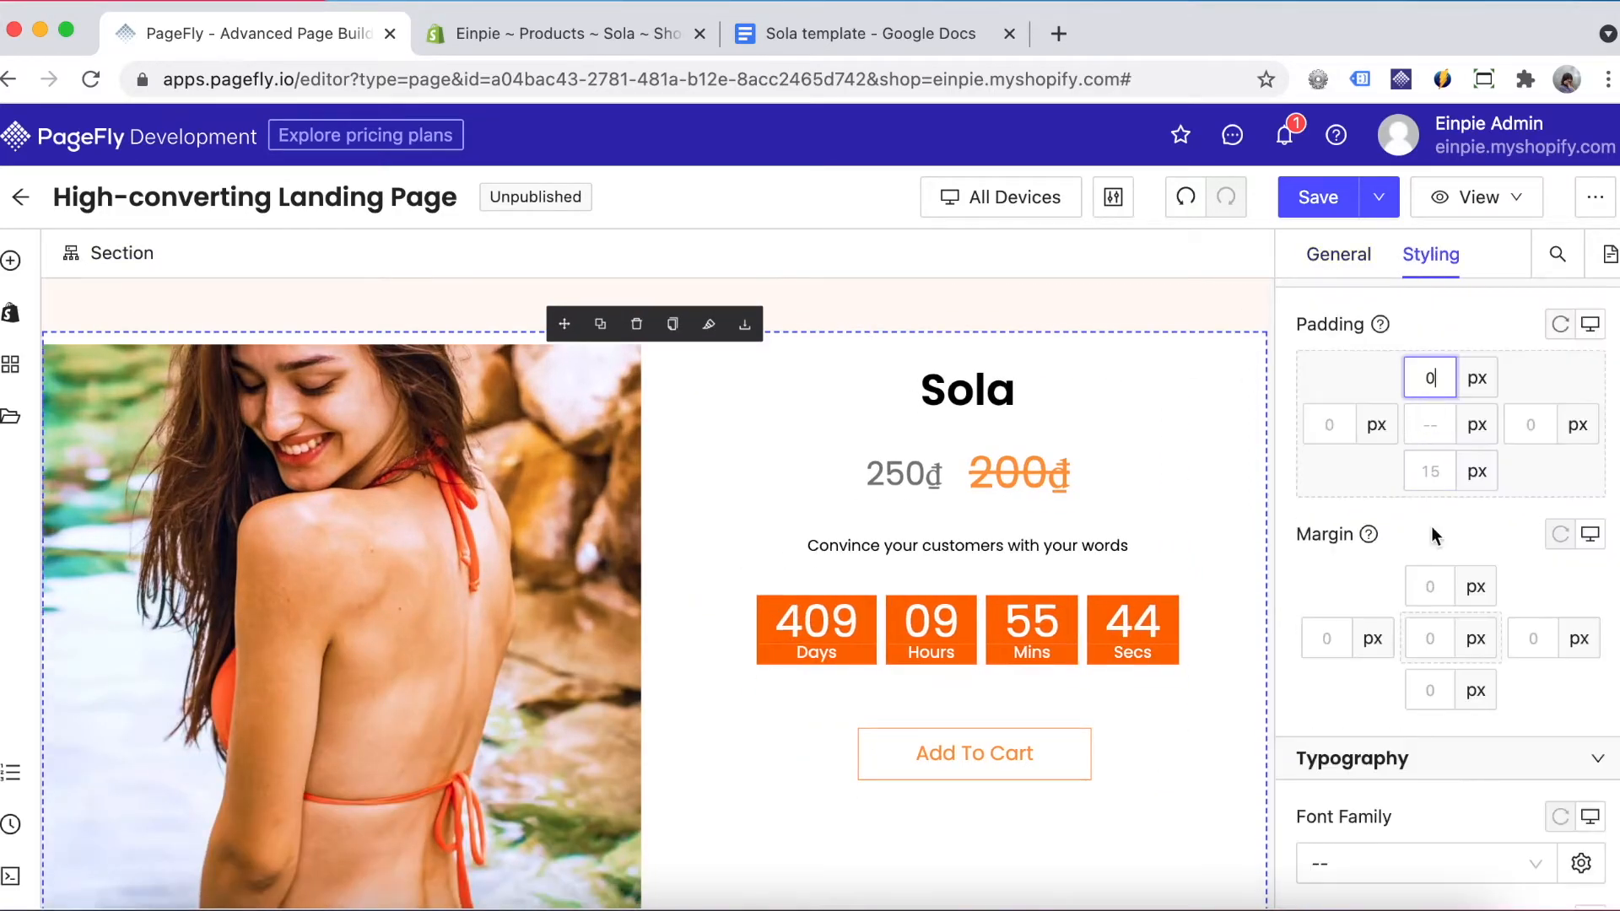
left_click(1429, 471)
type("0")
- Set the column spacing of the row holding the image and product details to 0 px
left_click(655, 365)
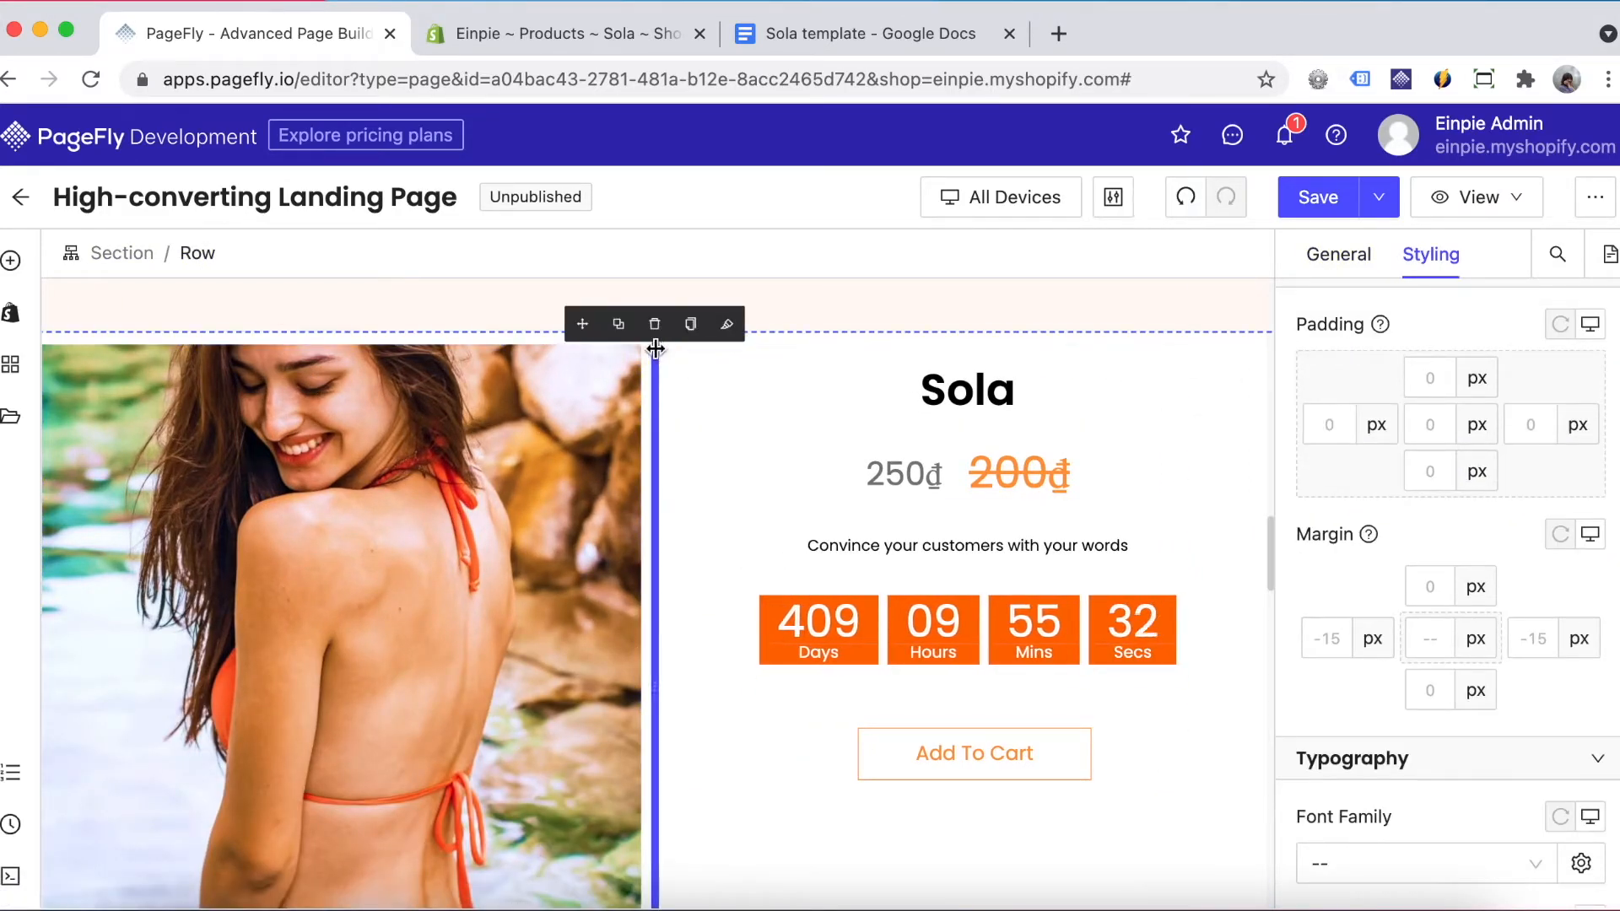
scroll(1396, 390, "down", 2)
left_click(1339, 254)
left_click_drag(1374, 675, 1296, 675)
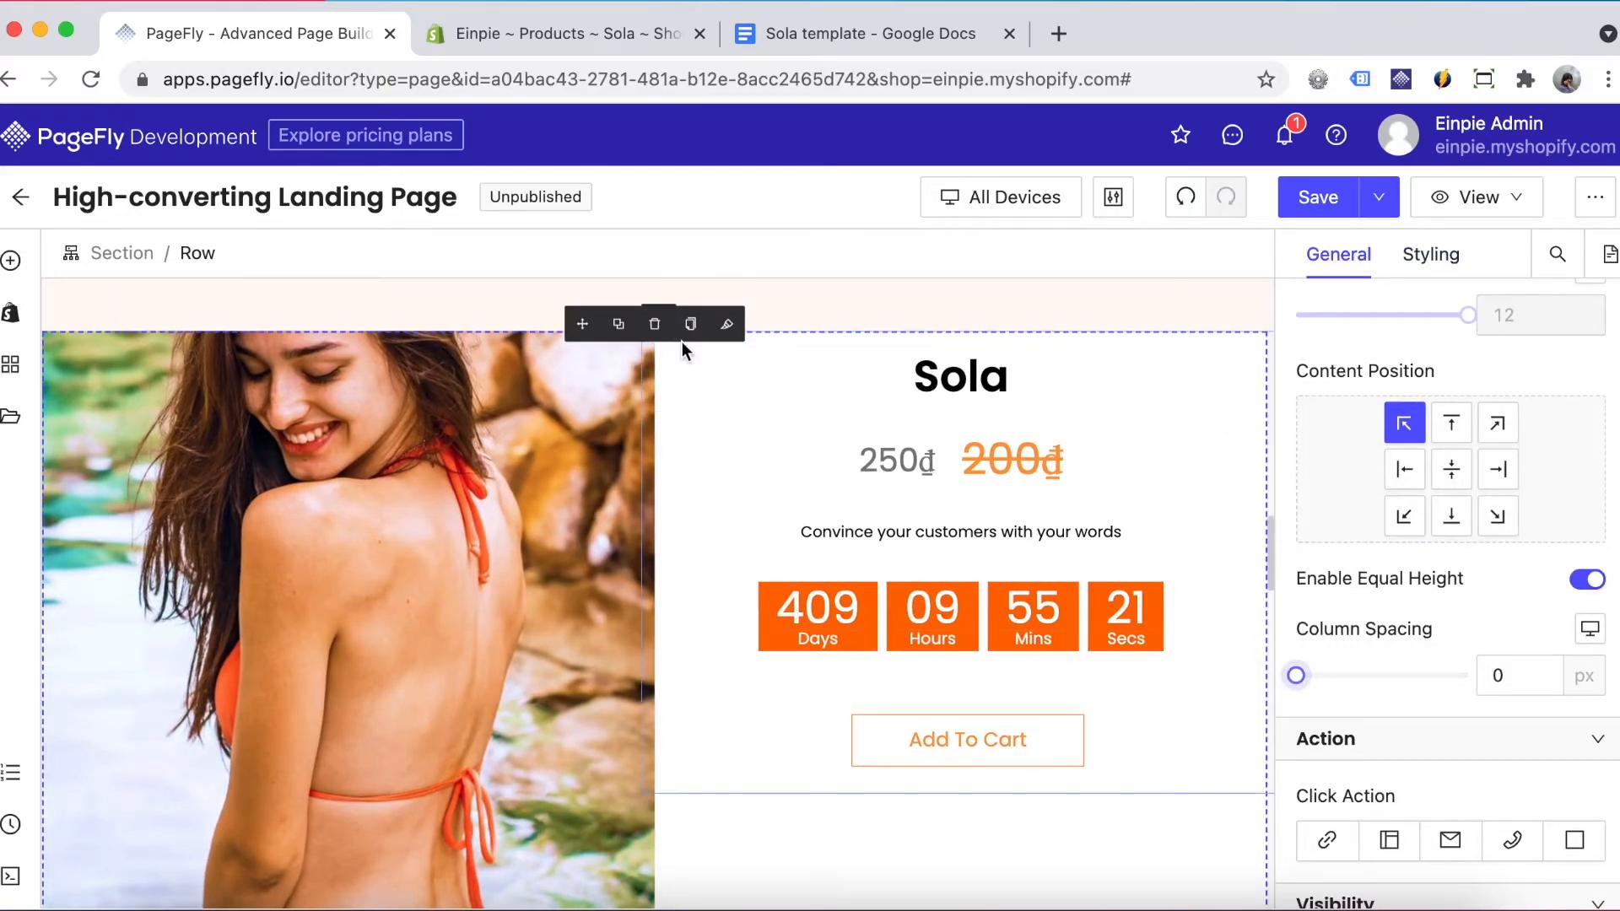
- Copy background color 2, rgb(255, 153, 58), from the Sola template document and apply it as the row's background color
left_click(1431, 254)
scroll(1432, 619, "down", 4)
left_click(871, 33)
left_click_drag(616, 329, 713, 330)
left_click(325, 38)
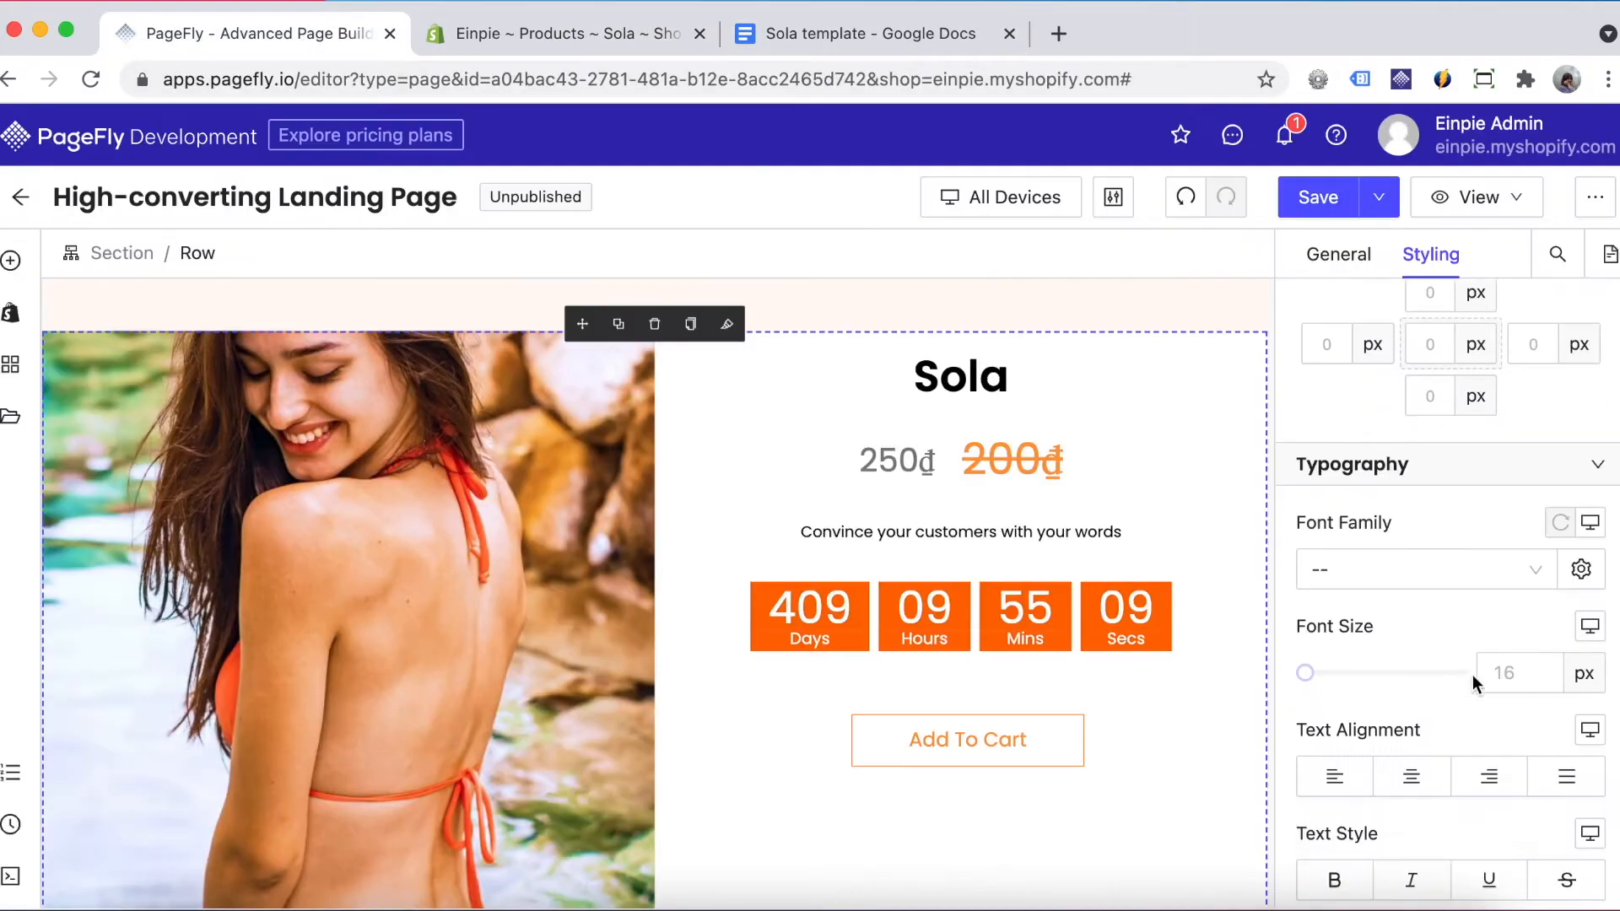
scroll(1472, 675, "down", 7)
left_click(1434, 540)
type("rgb(255, 153, 58)")
- Set the background color of the Product Details element to white, rgb(255, 255, 255)
left_click(858, 464)
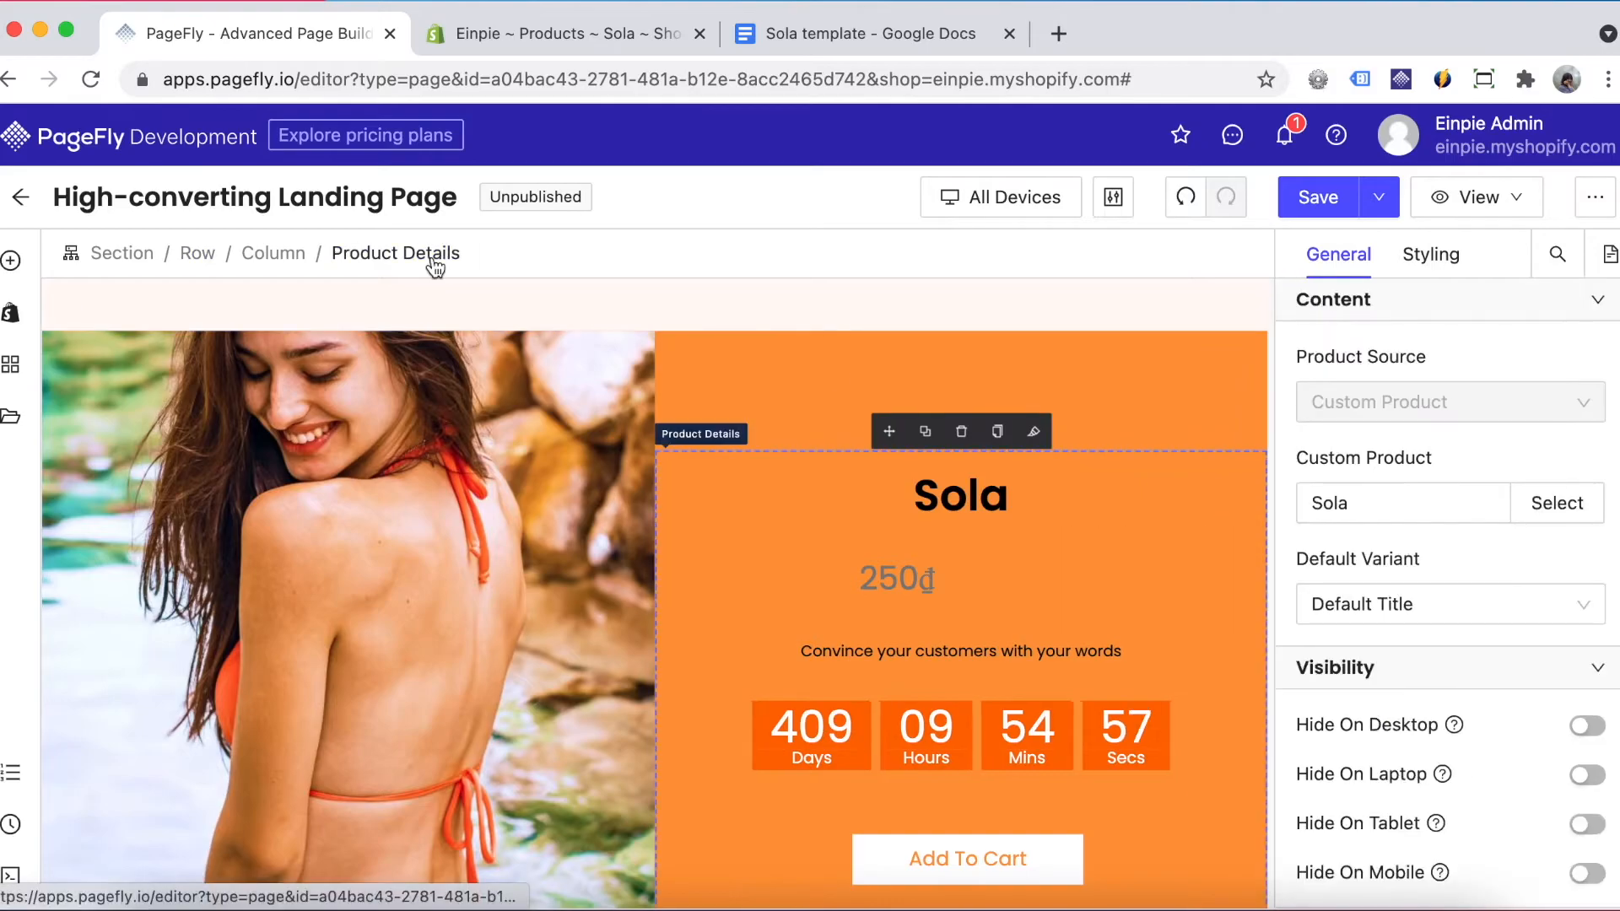
left_click(1432, 254)
left_click(1584, 456)
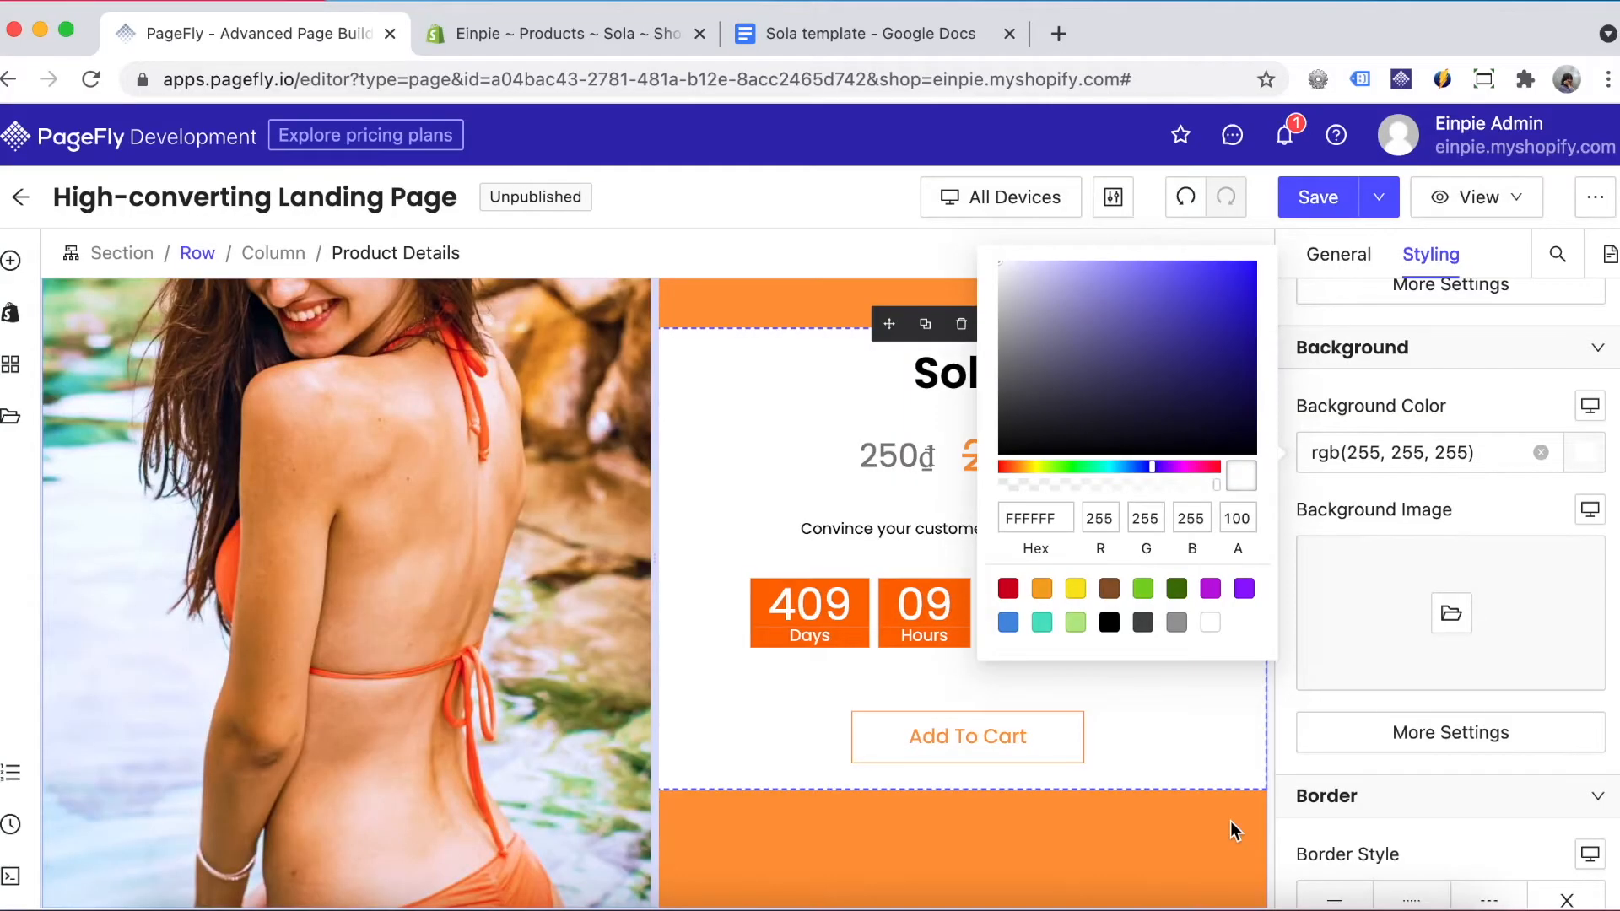
- Set the Product Details padding to 68 px top, 65 px bottom, and 30 px left and right
scroll(1418, 513, "up", 10)
left_click(1431, 364)
type("68")
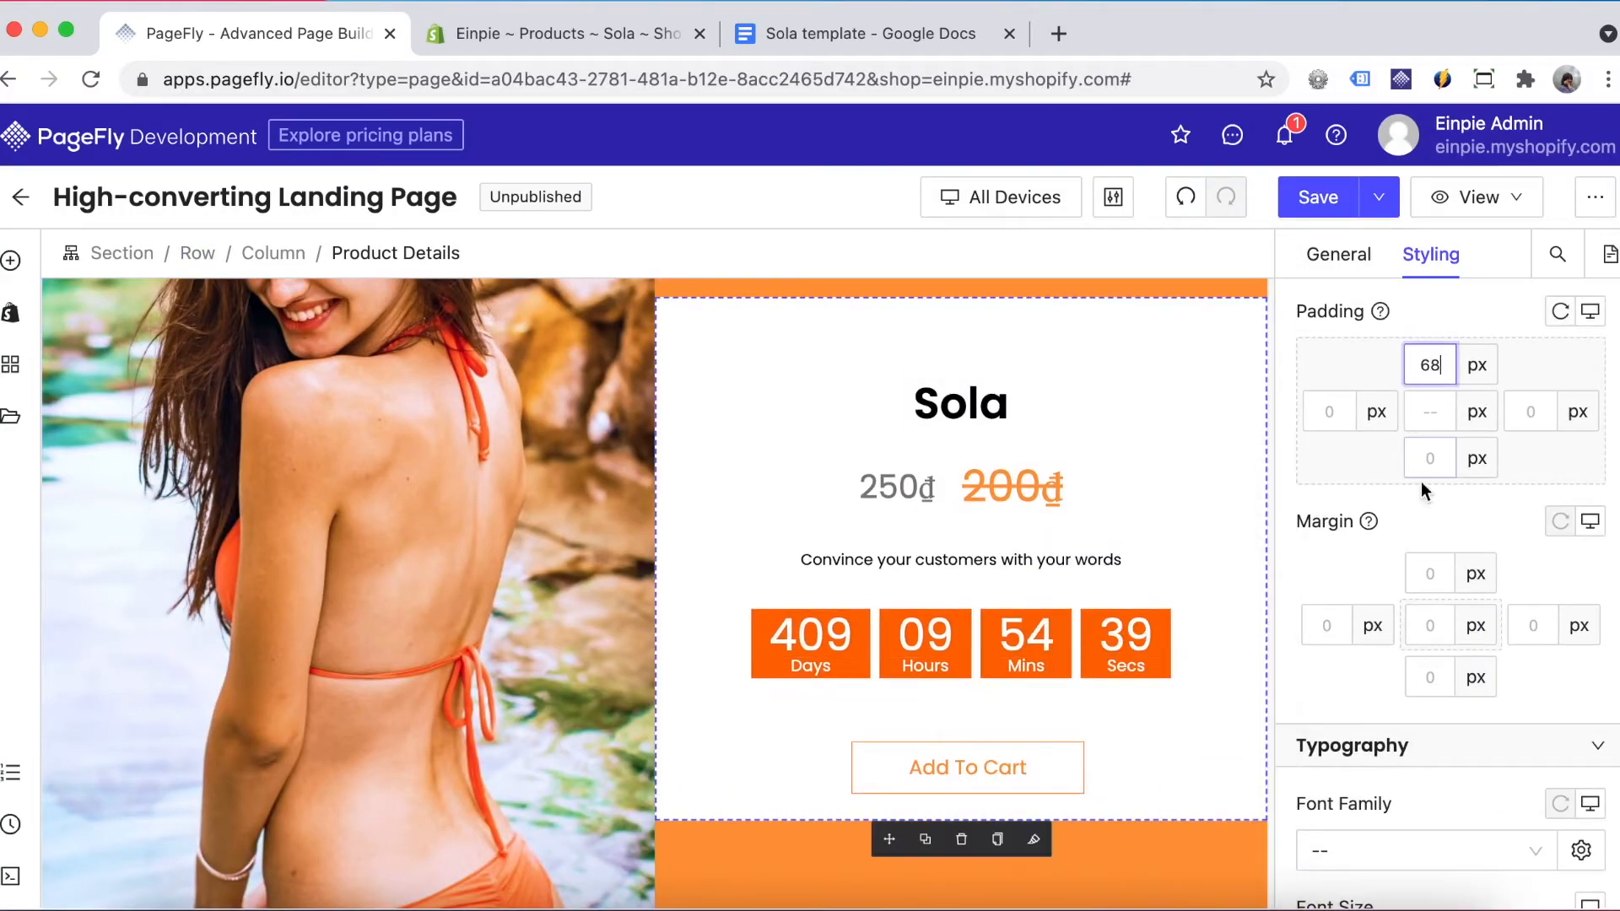
type("65")
left_click(1329, 411)
type("30")
left_click(1531, 412)
type("30")
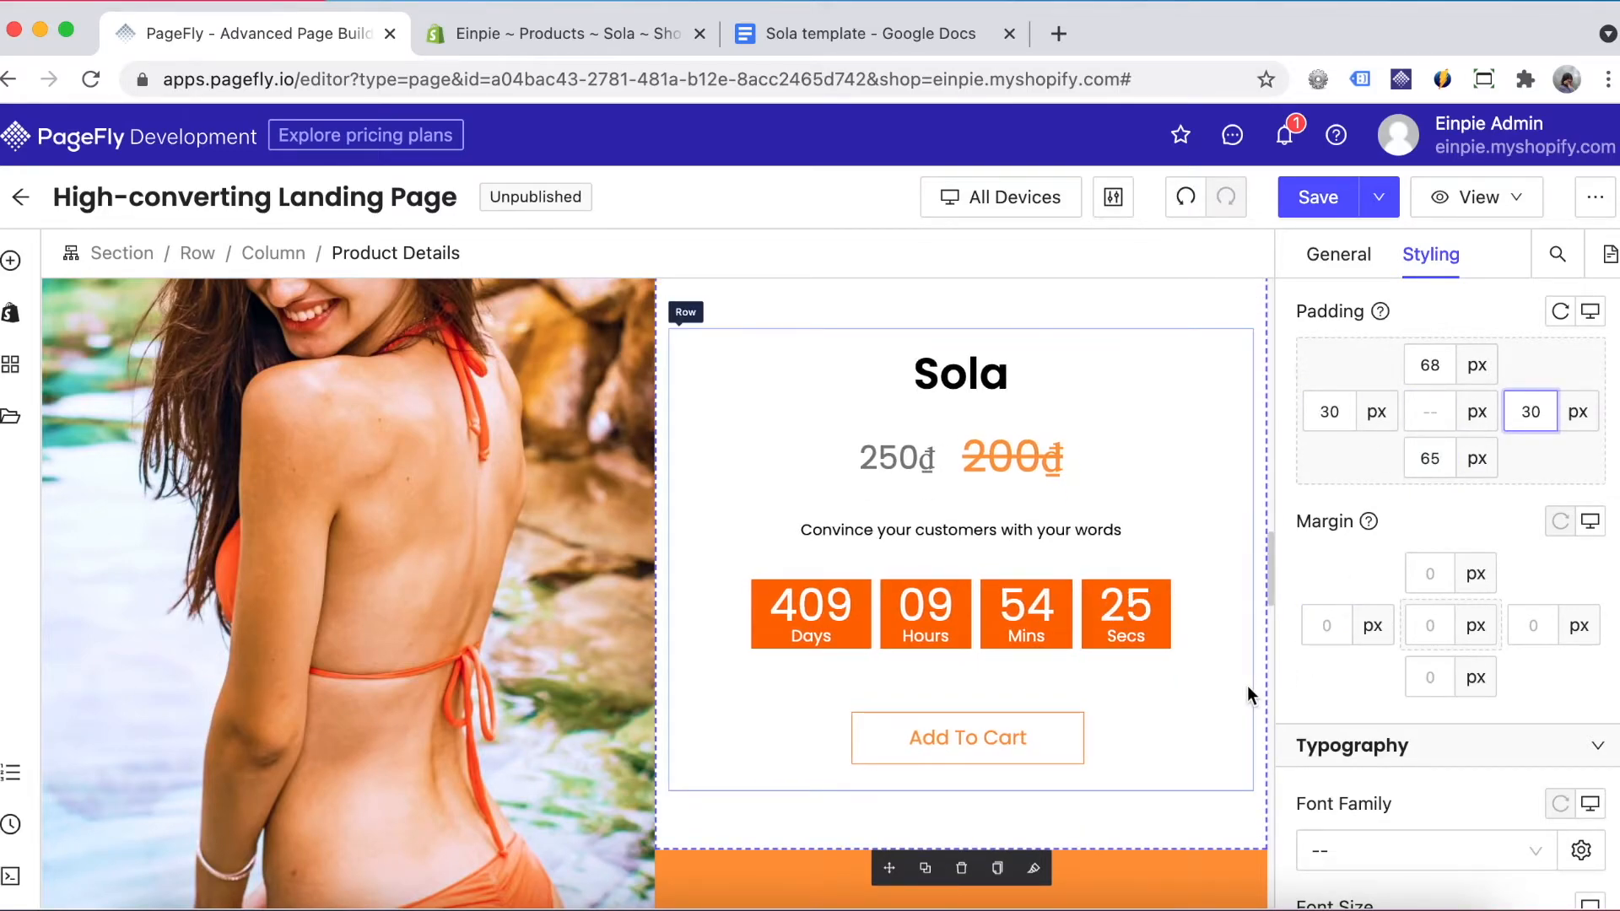
- Set the padding of the column around the Product Details to 60 px on all sides
left_click(287, 253)
left_click(1330, 411)
type("60")
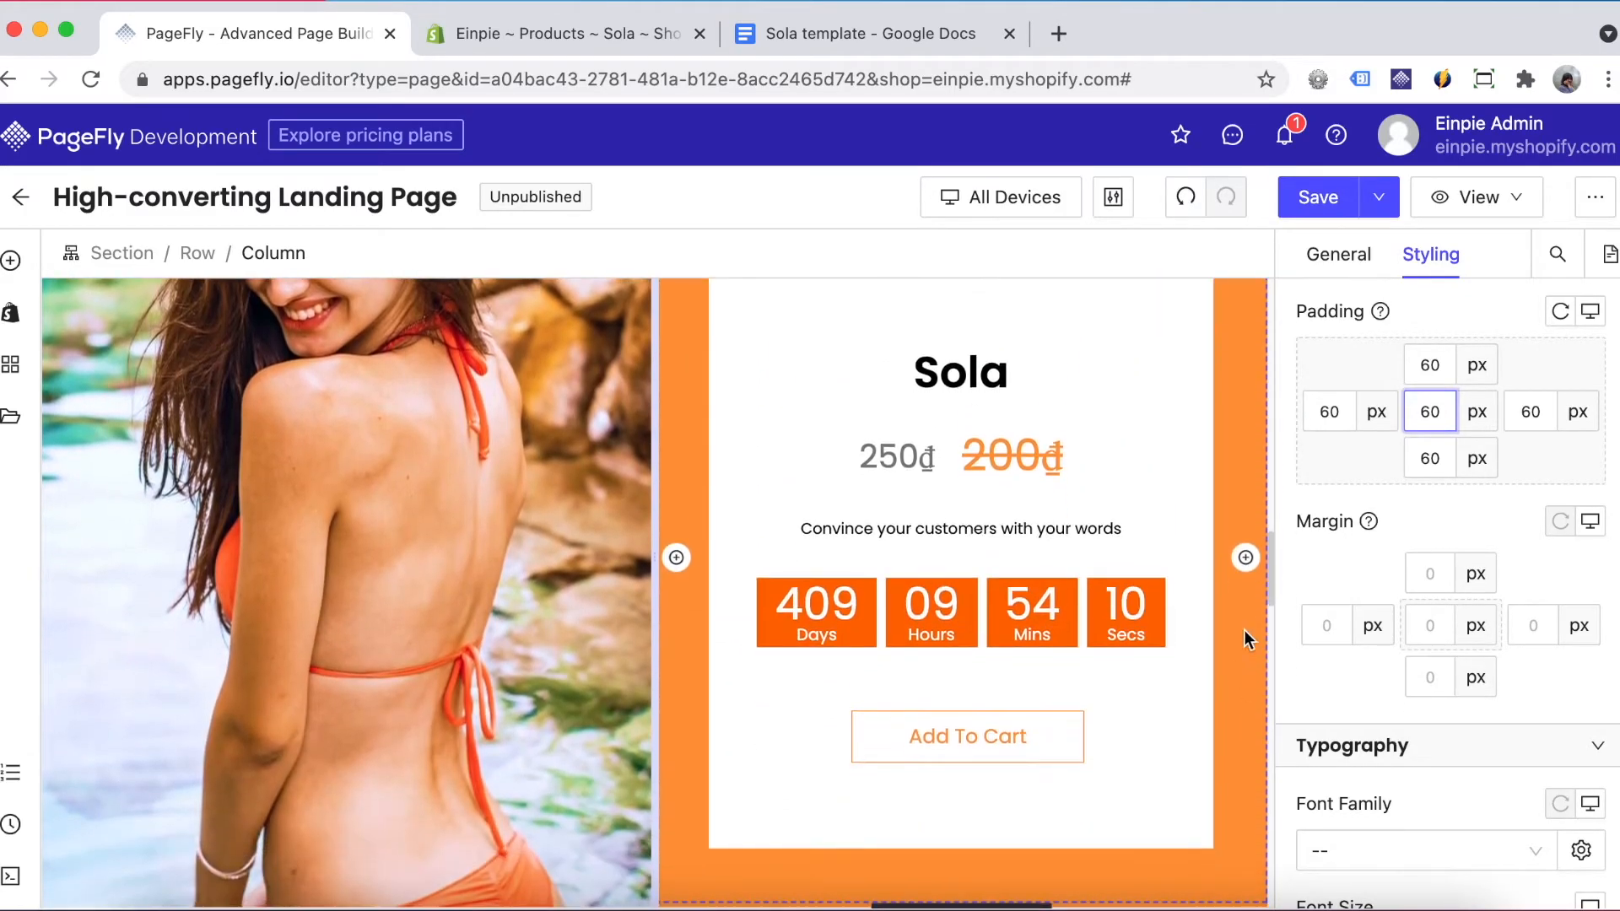
- Save and publish the High-converting Landing Page
left_click(1379, 199)
left_click(1321, 249)
left_click(1082, 659)
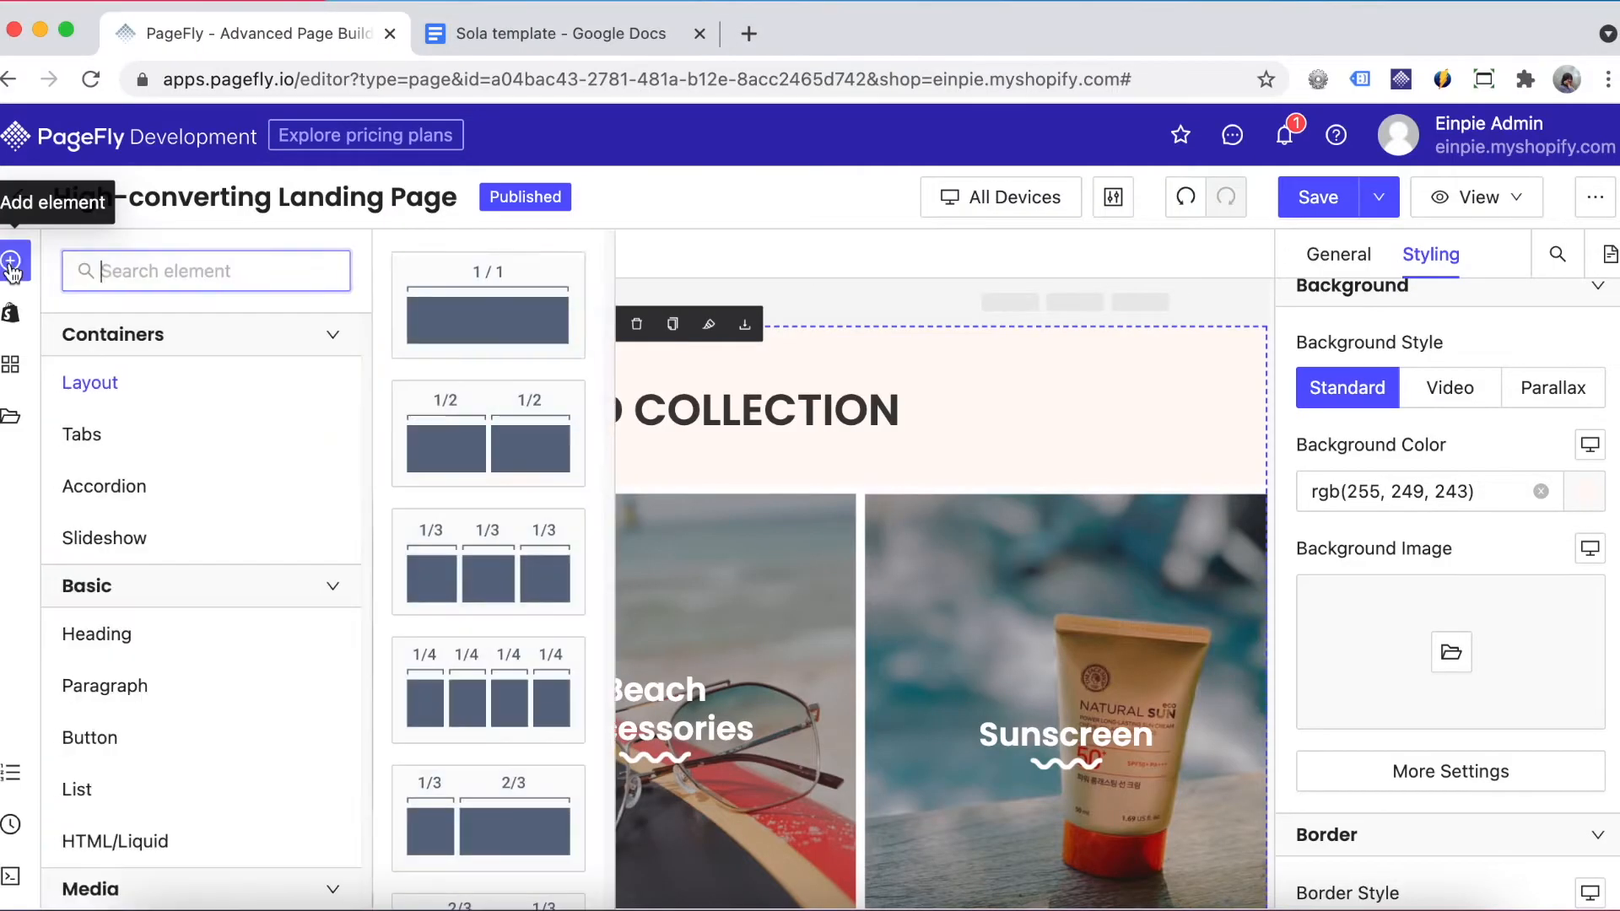
- Add a one-column 1/1 layout section above the FEATURED COLLECTION section and select it for background styling
left_click_drag(488, 313, 911, 341)
left_click(907, 331)
scroll(1494, 548, "down", 2)
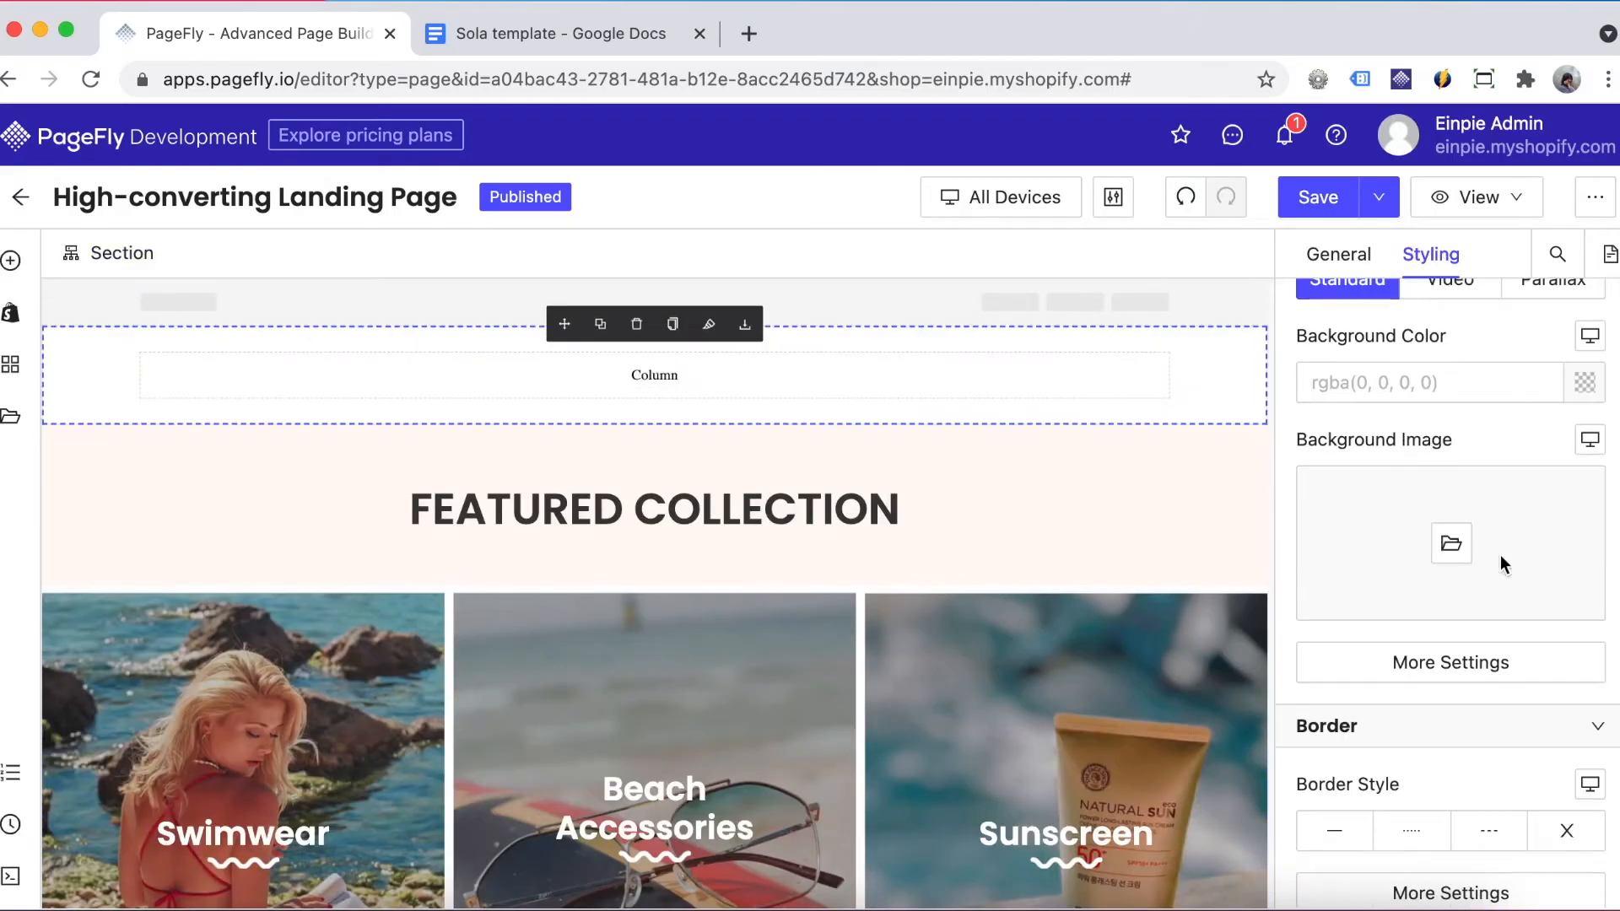
- Set the poolside orange bikini photo as the background image of the section above FEATURED COLLECTION
left_click(1451, 543)
scroll(507, 549, "down", 2)
left_click(220, 382)
left_click(1454, 844)
- Add a heading, a paragraph and a button stacked in the new section's column
left_click(12, 262)
left_click_drag(101, 633, 726, 380)
left_click(13, 261)
left_click_drag(488, 308, 726, 422)
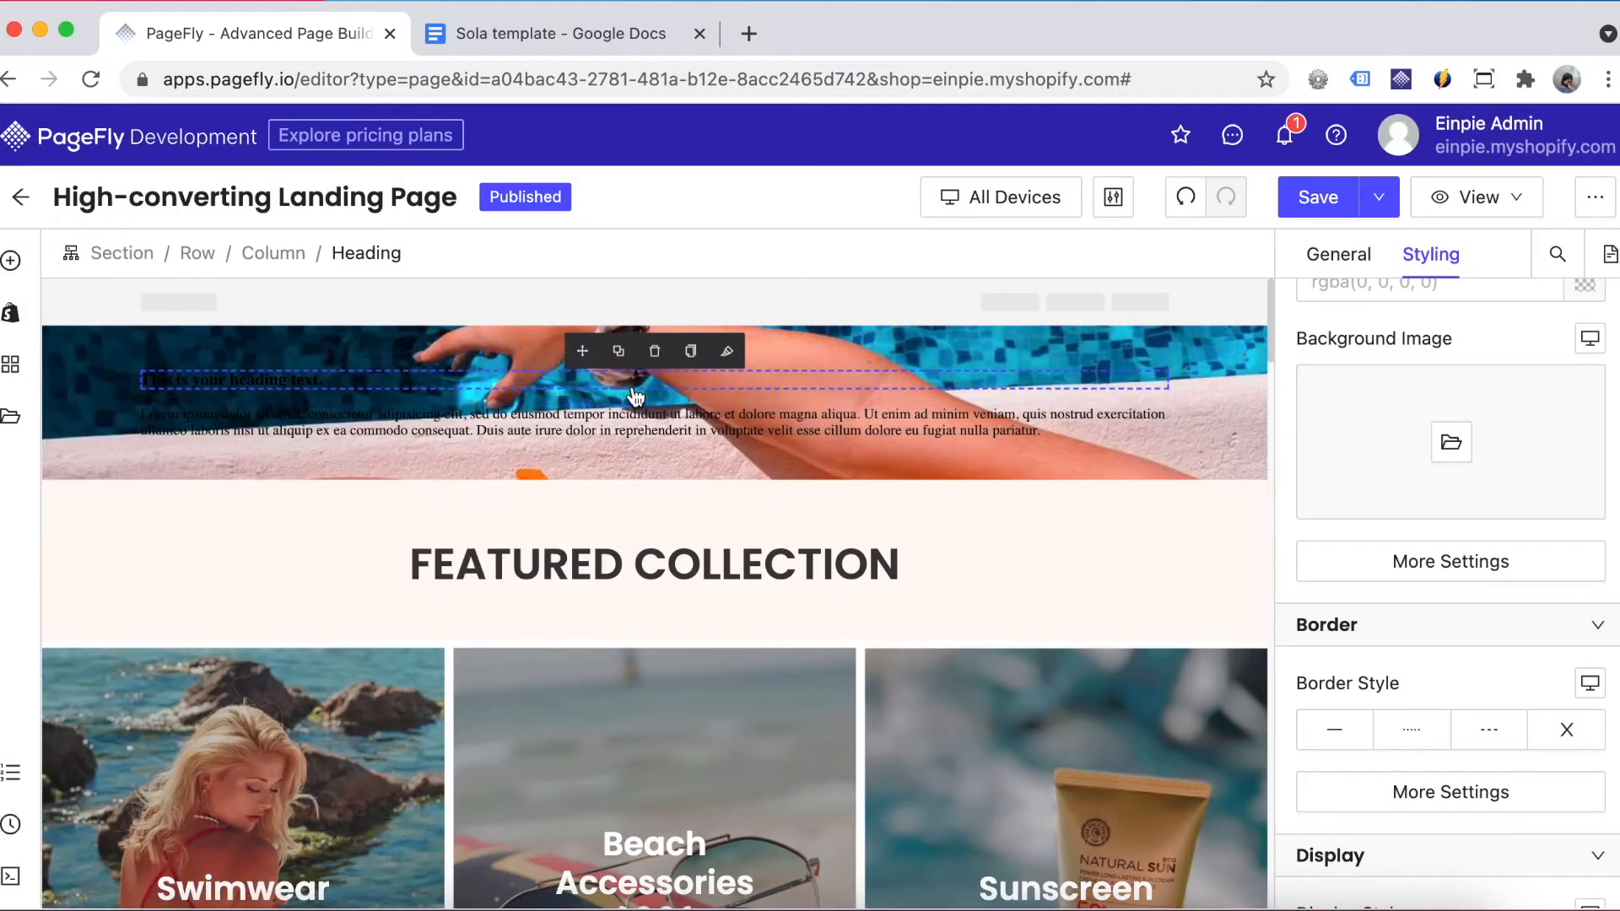
left_click(12, 261)
mouse_move(89, 738)
left_click_drag(494, 324, 637, 434)
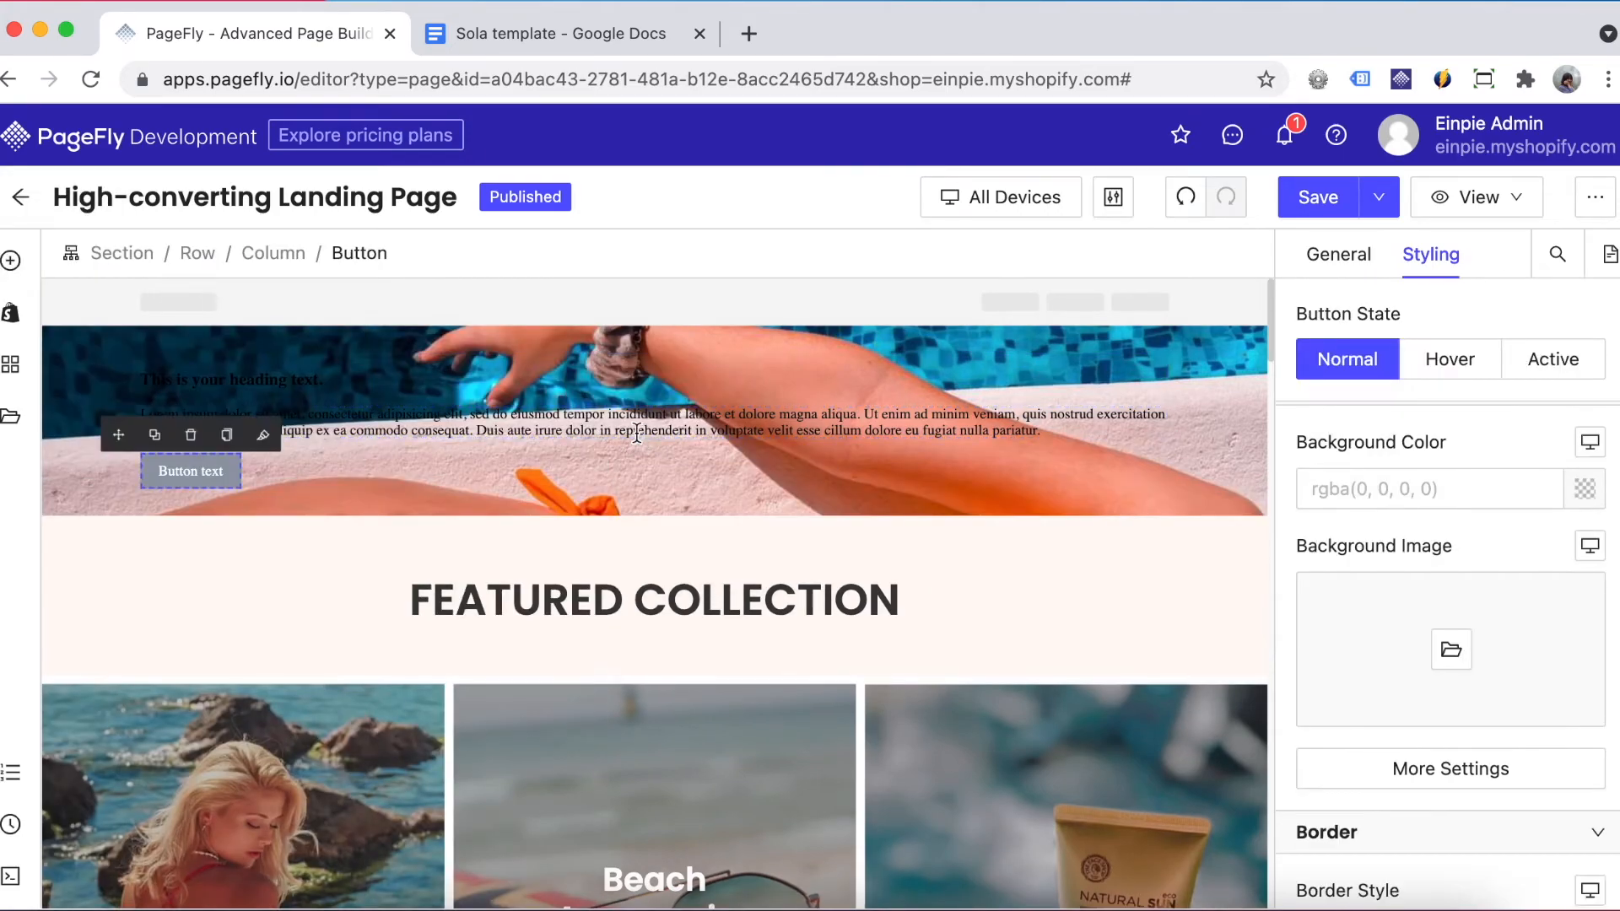
- Replace the heading text with "SOLA SUMMER COLLECTION" from the Sola template Google Doc, broken into two lines before COLLECTION
left_click(229, 377)
left_click(561, 34)
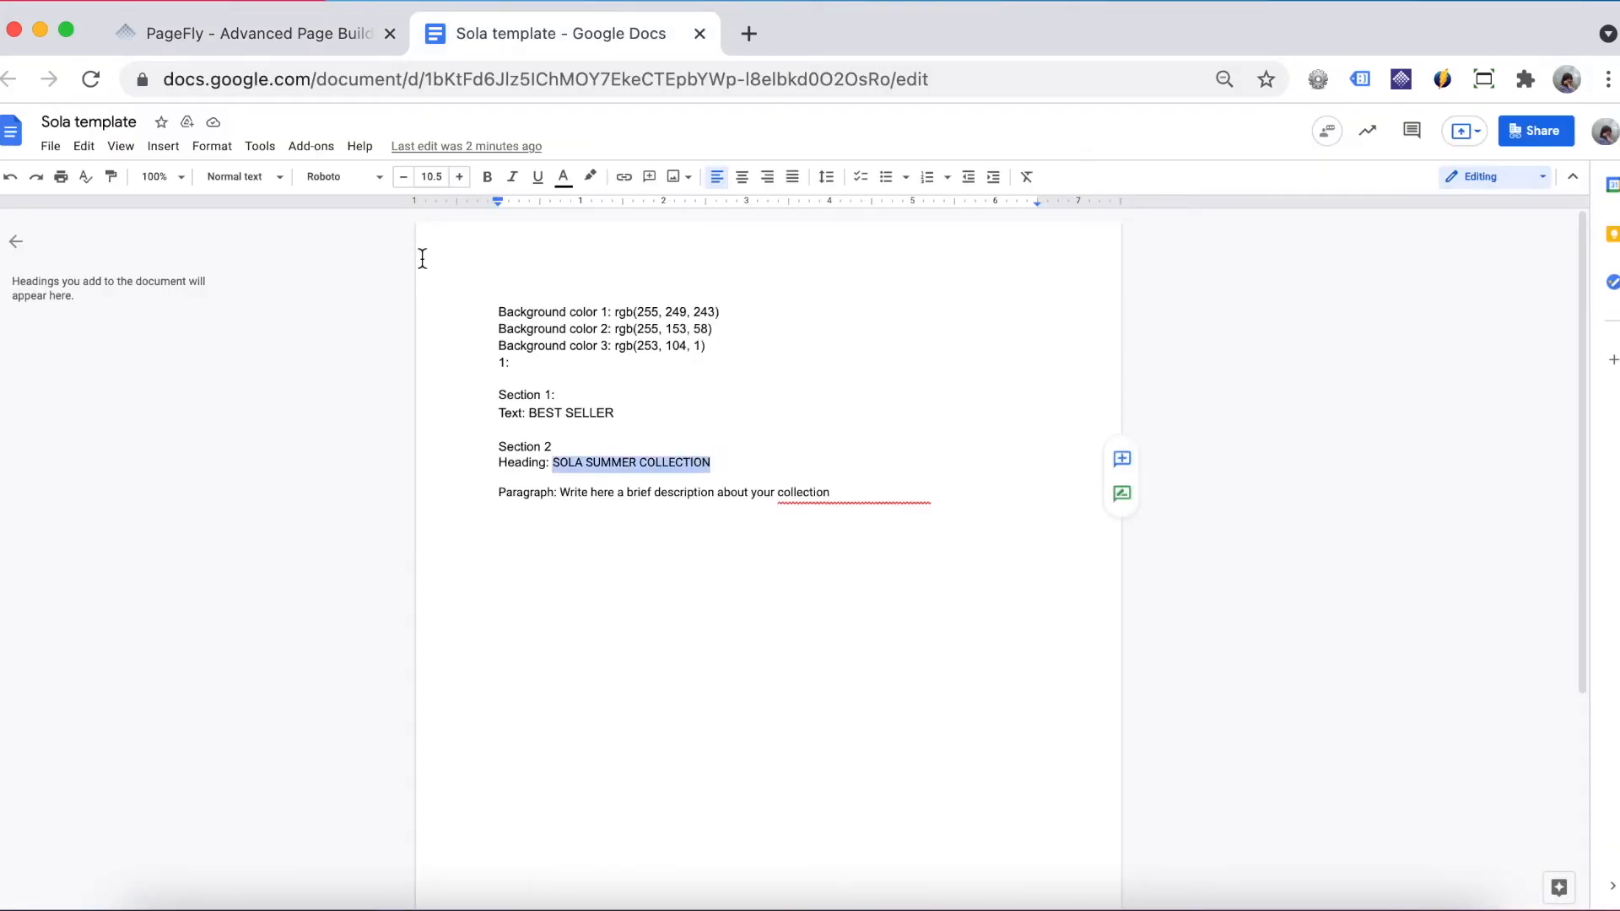
left_click(299, 34)
left_click(1339, 254)
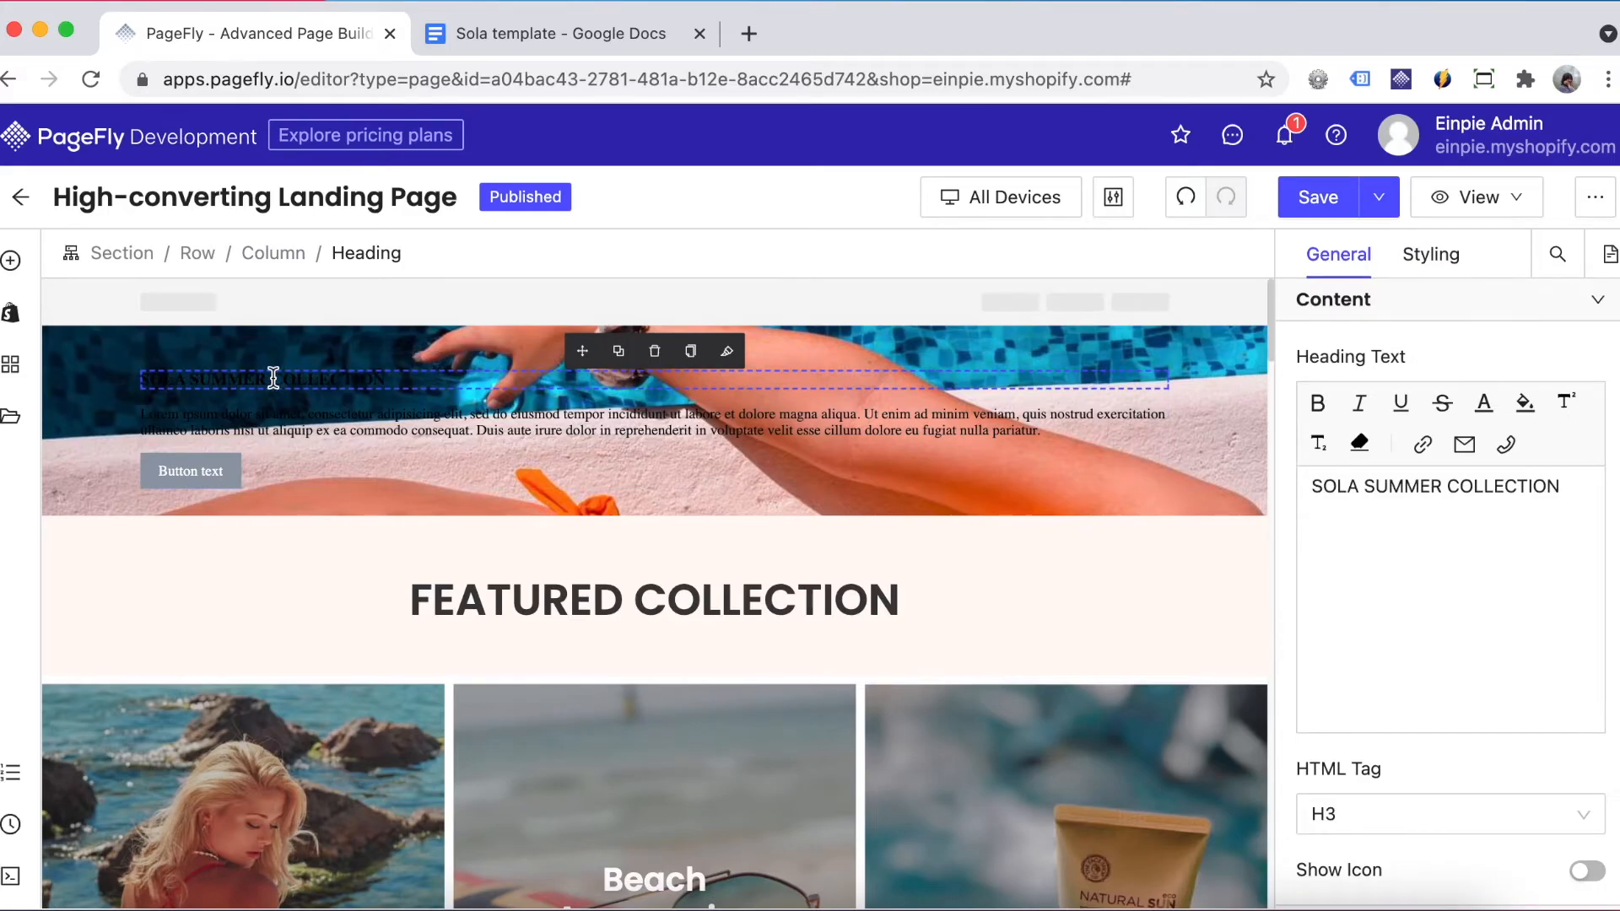
- Style the SOLA SUMMER COLLECTION heading with white text in the Poppins font at 68 px
left_click(1445, 256)
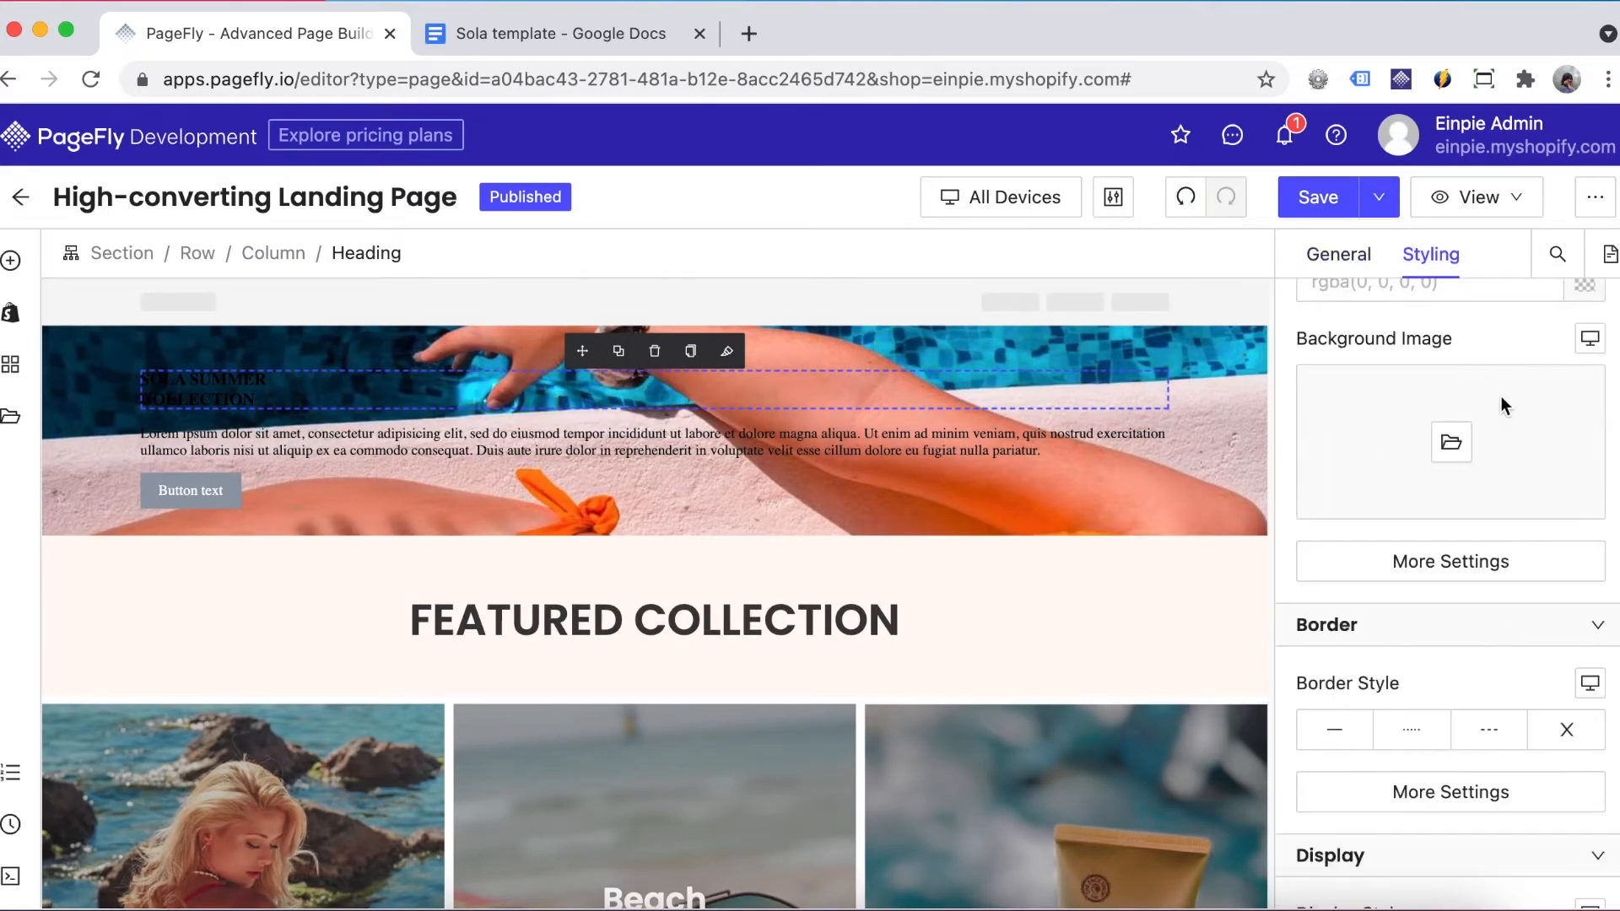
scroll(1580, 408, "up", 5)
left_click(1584, 405)
left_click(1455, 524)
scroll(1455, 524, "down", 8)
left_click(1436, 398)
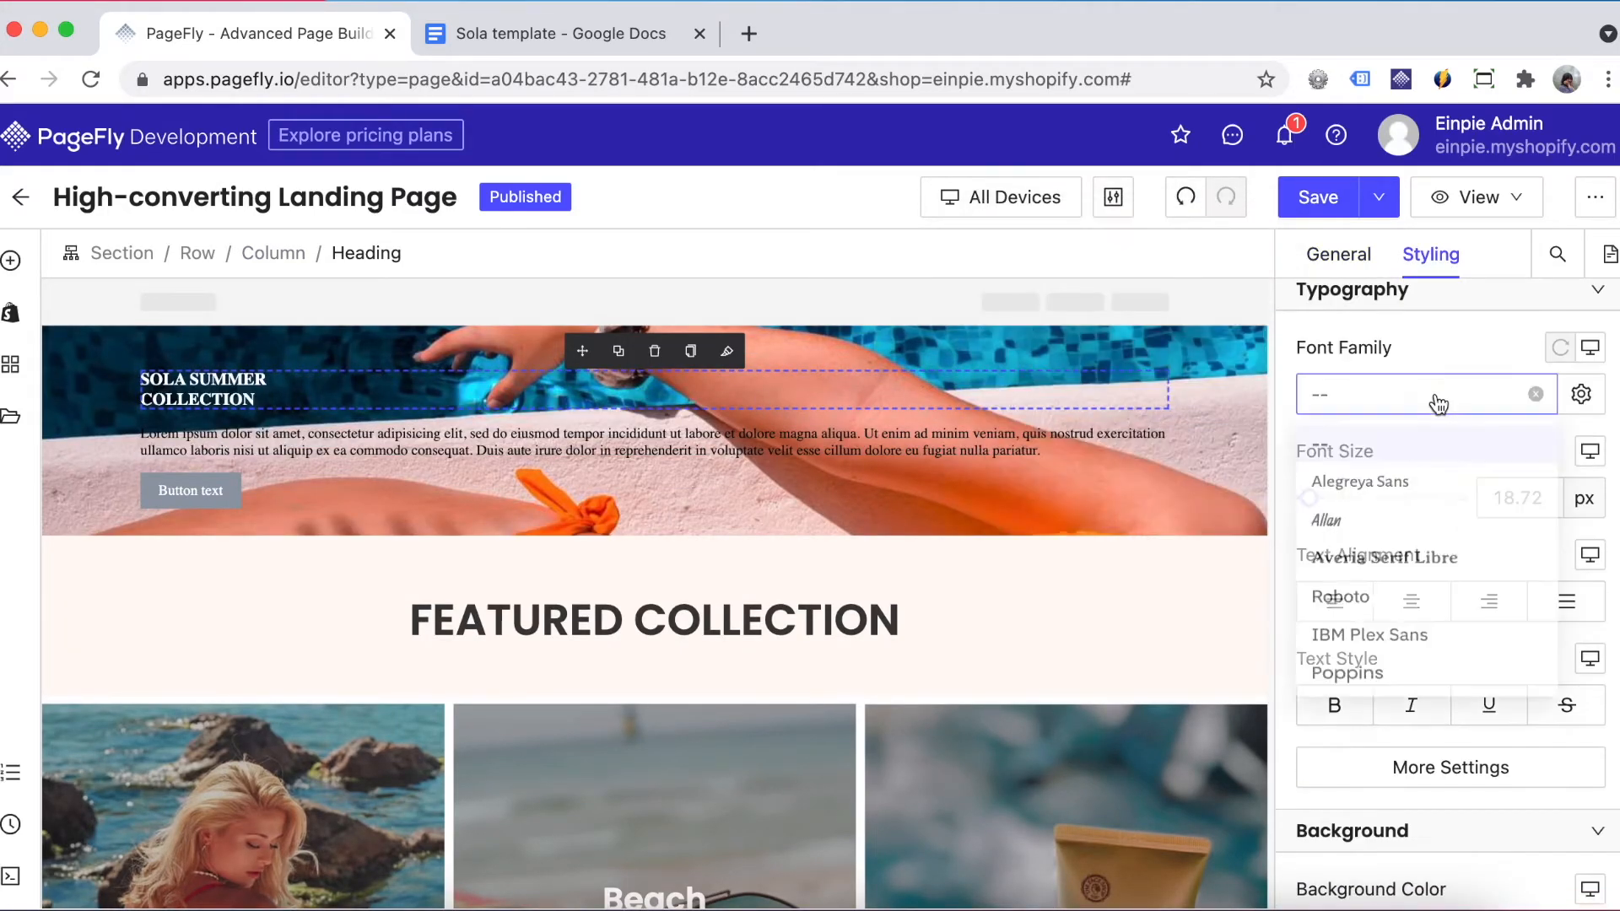
left_click(1426, 701)
left_click(1519, 498)
type("68")
left_click(1438, 514)
scroll(1438, 513, "down", 2)
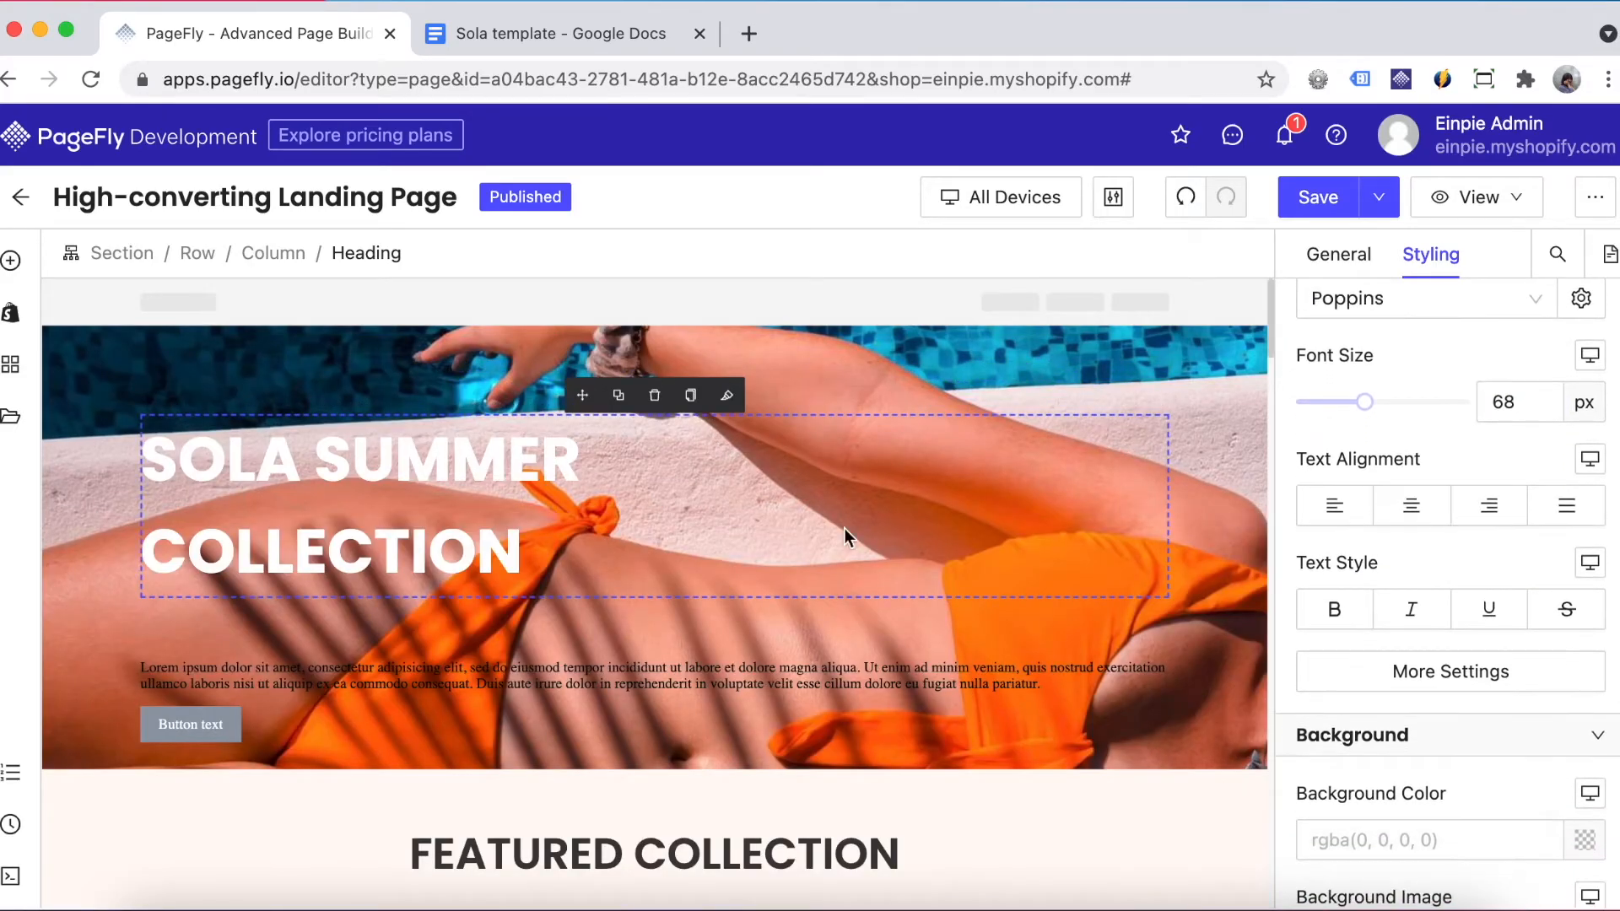
- Replace the paragraph text with "Write here a brief description about your collection" copied from the Sola template Google Doc
left_click(557, 32)
left_click_drag(560, 492, 786, 498)
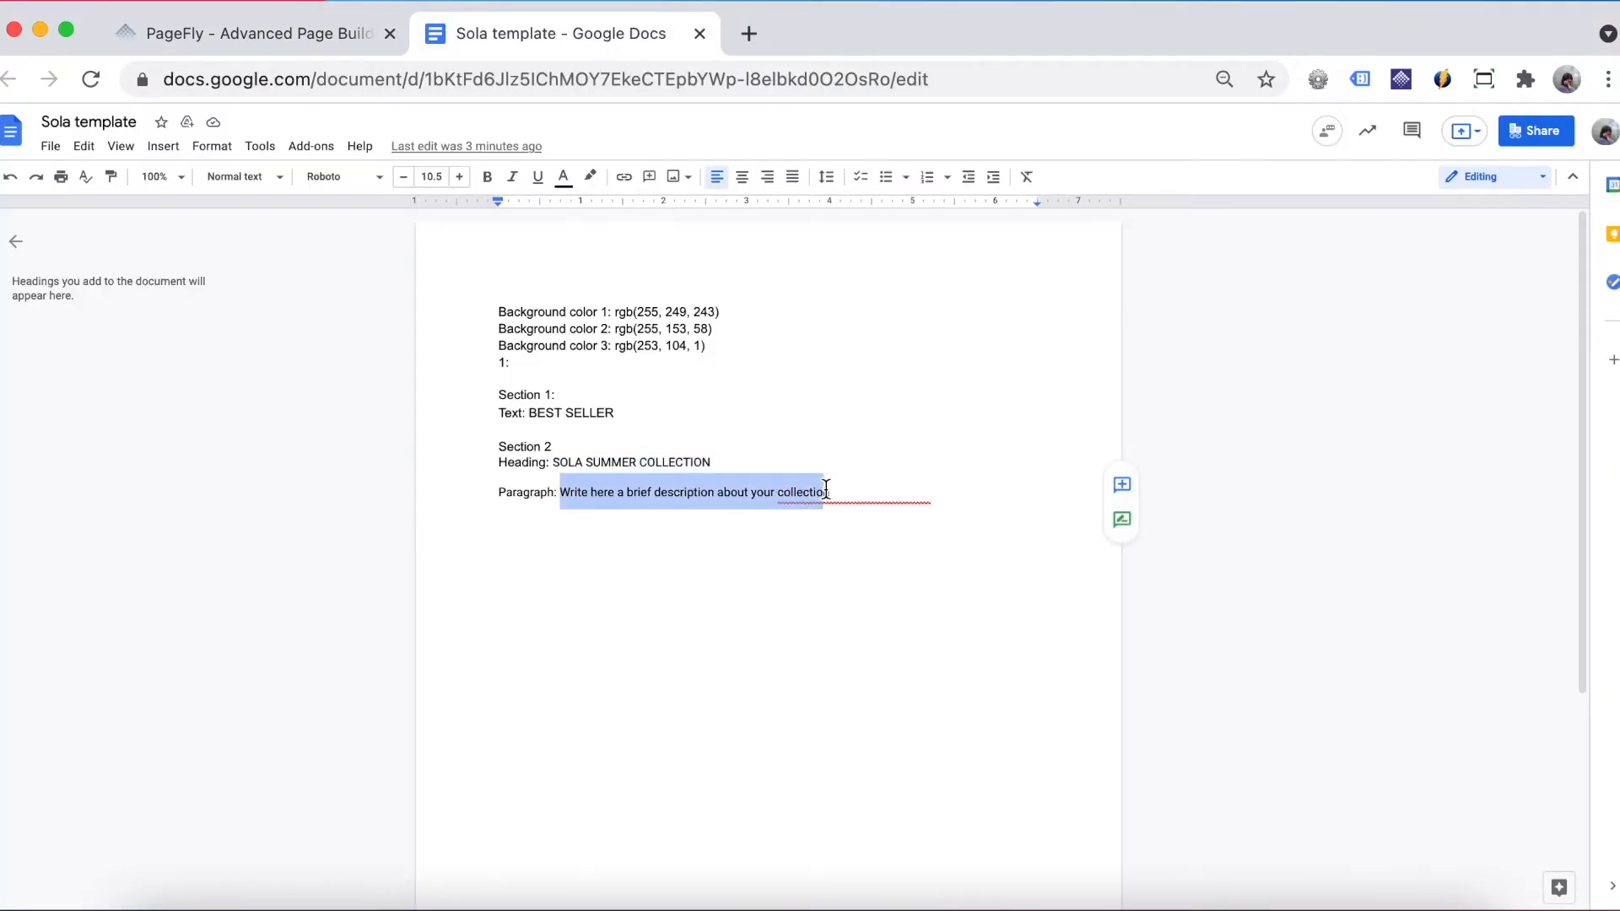
left_click(278, 33)
left_click(1339, 254)
left_click(1404, 517)
key("ctrl+a")
type("Write here a brief description about your collection")
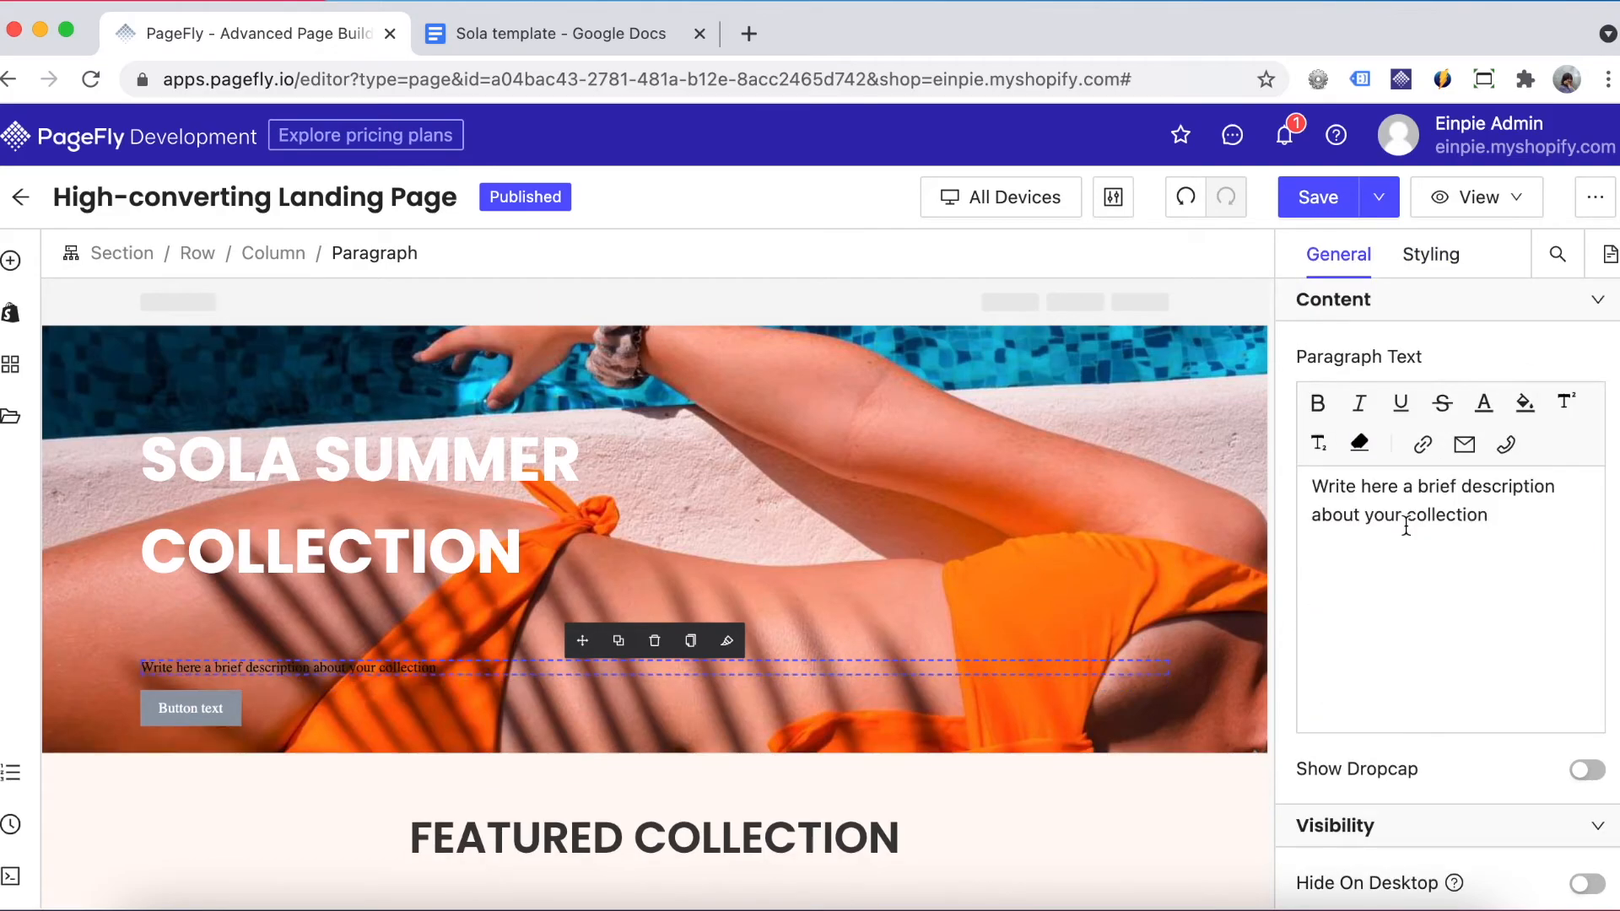
- Style the paragraph under the heading with white text in the Poppins font at 24 px
left_click(1431, 254)
left_click(1585, 404)
left_click(1223, 572)
scroll(1428, 427, "down", 10)
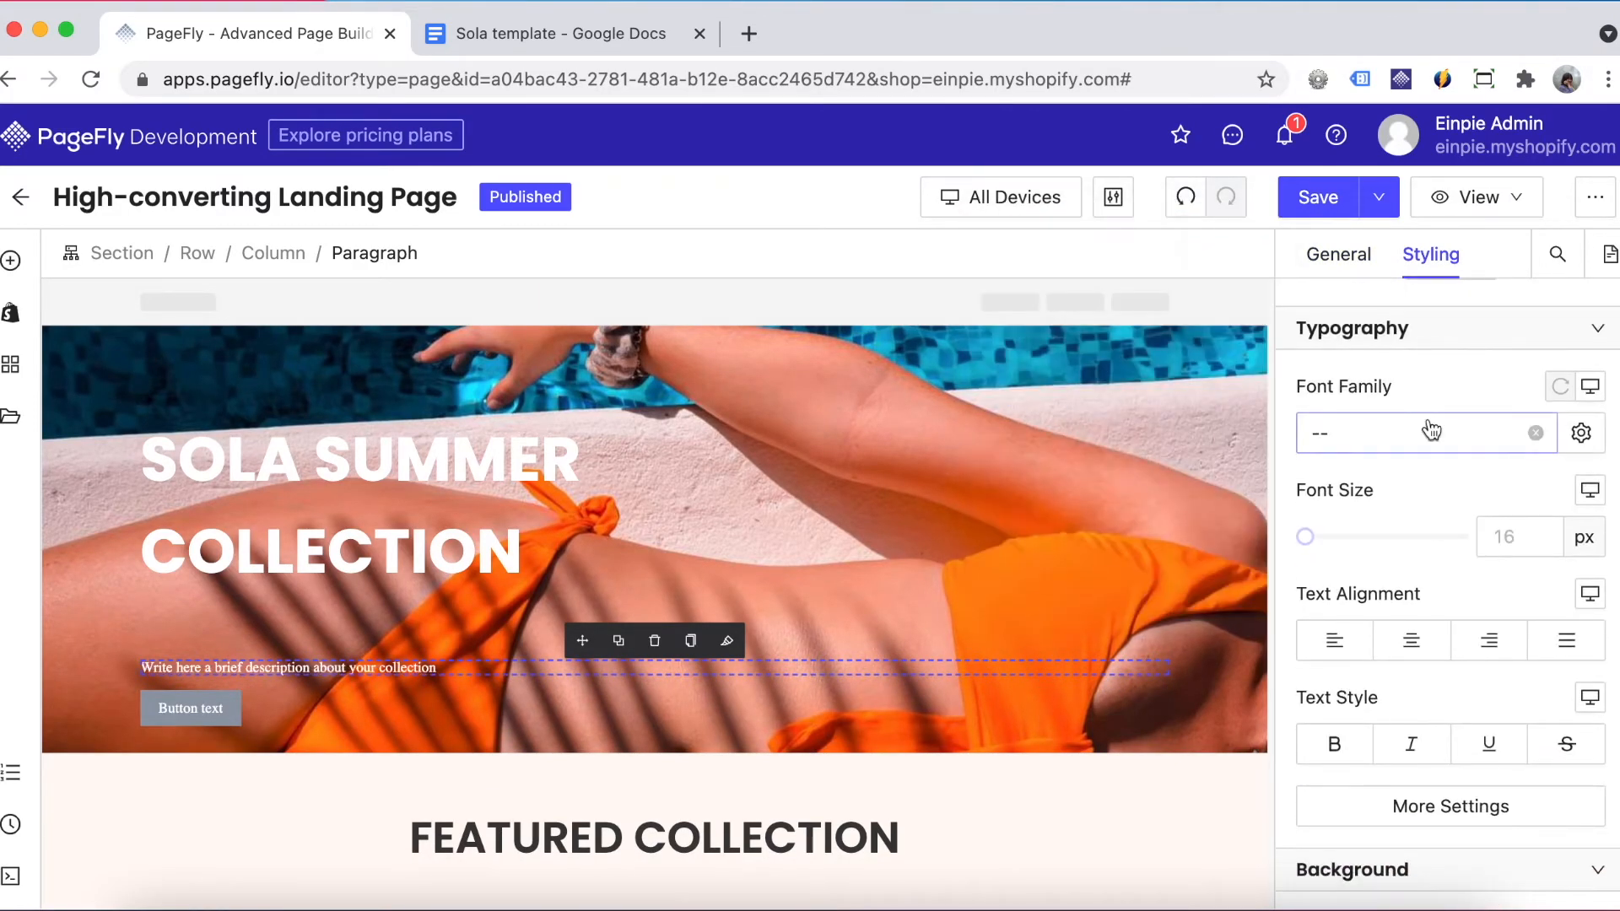
left_click(1501, 534)
type("24")
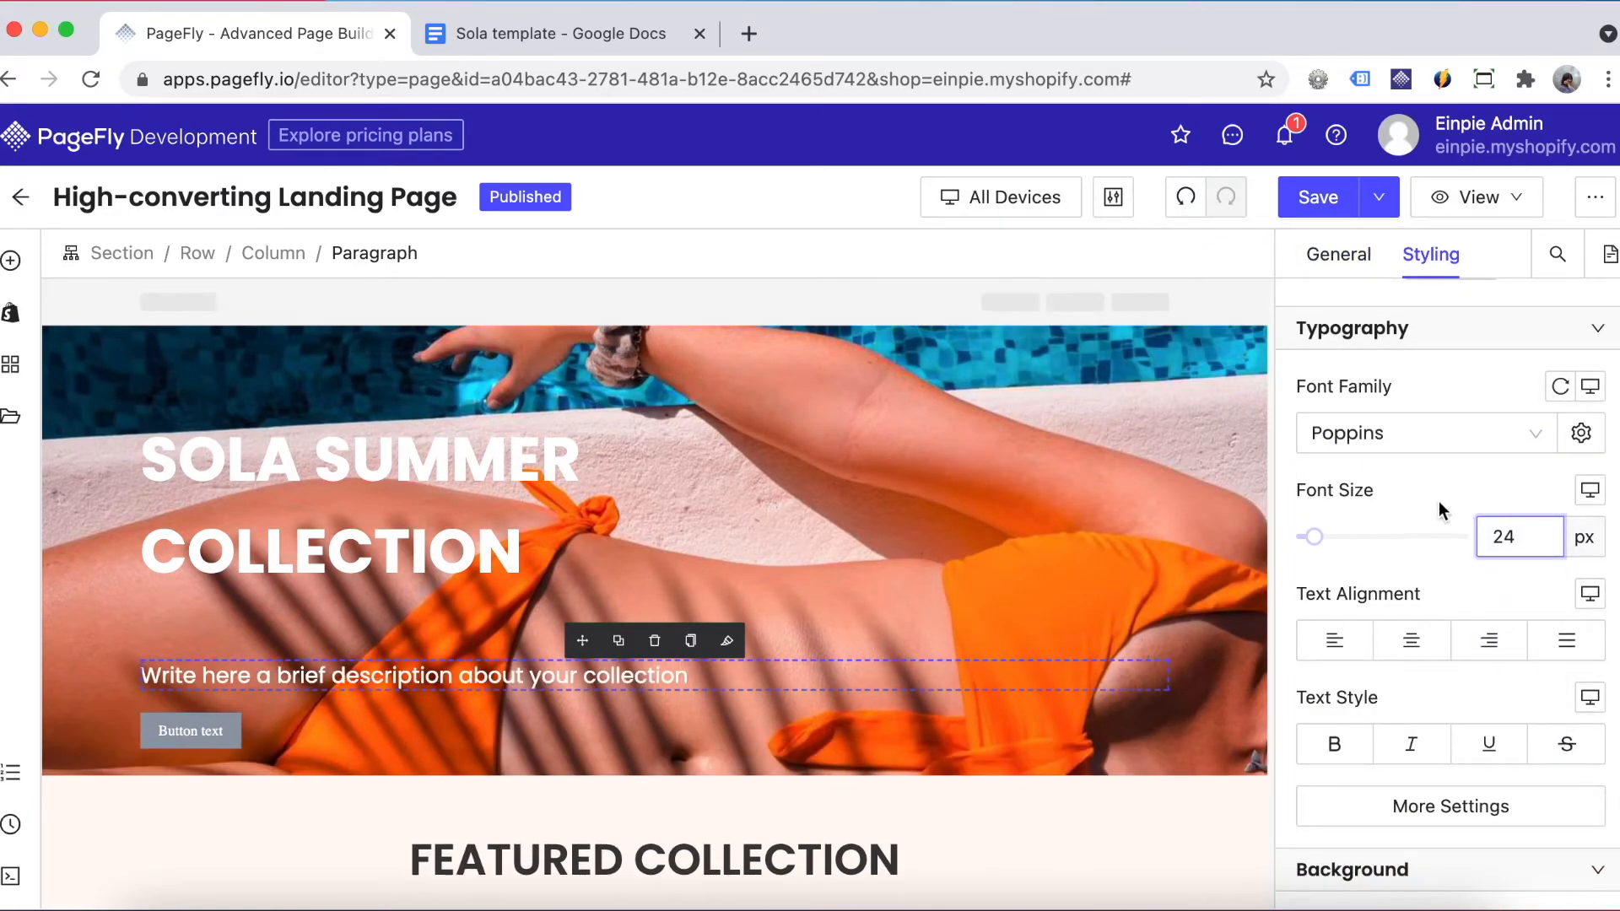
- Set the paragraph's bottom margin to 66 px
scroll(1440, 501, "up", 5)
scroll(1440, 502, "down", 1)
left_click(1429, 664)
type("66")
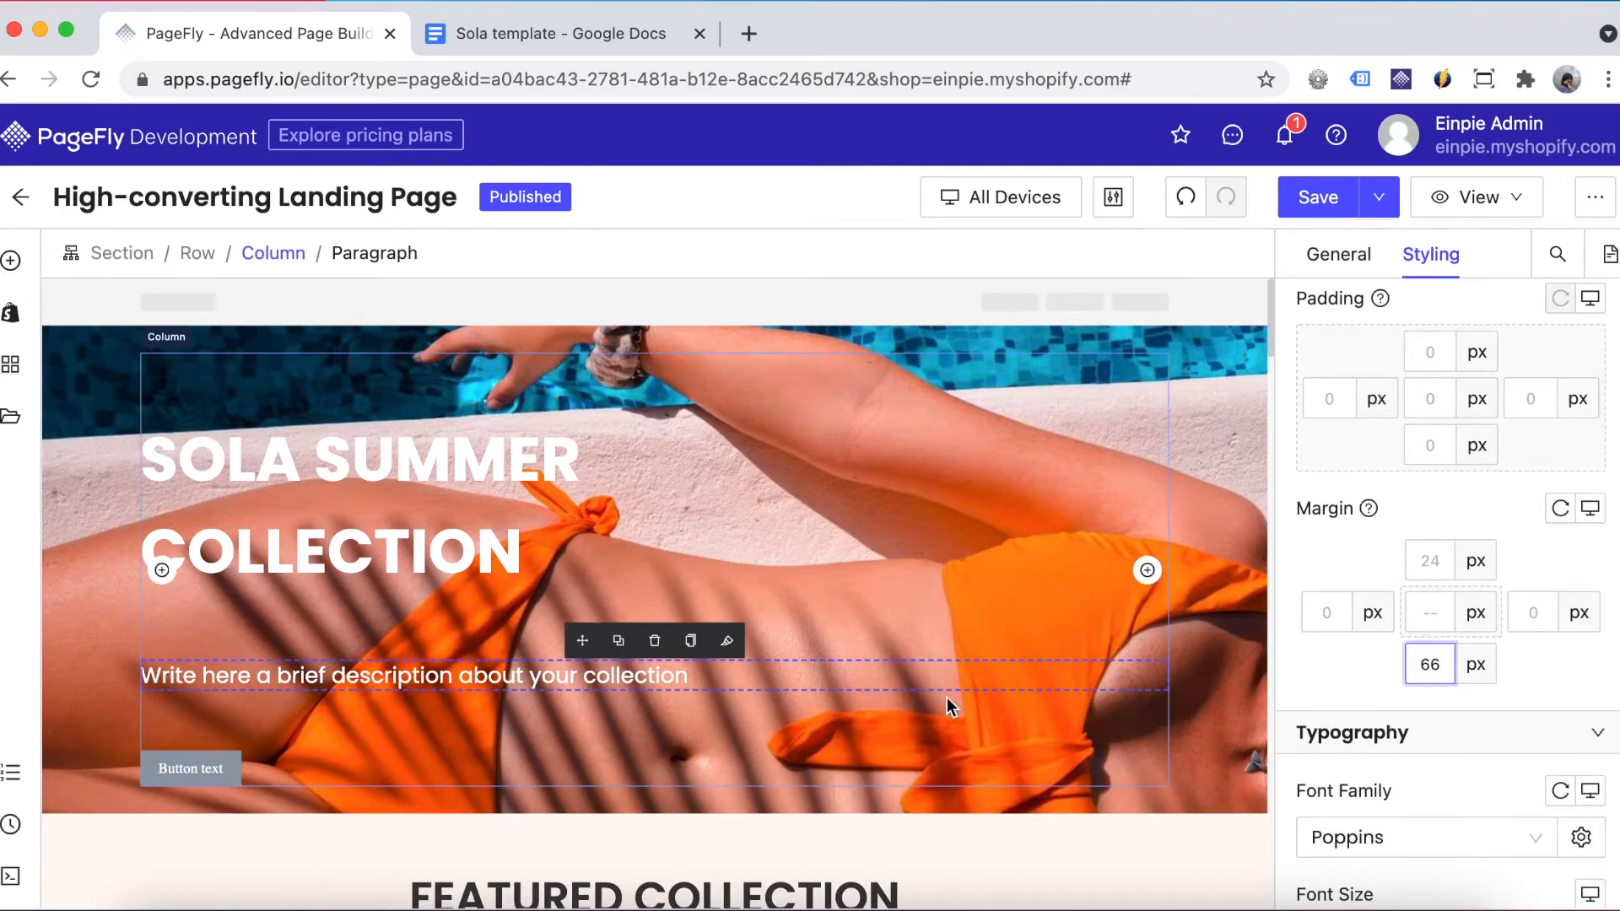
left_click(1522, 694)
scroll(1524, 698, "down", 1)
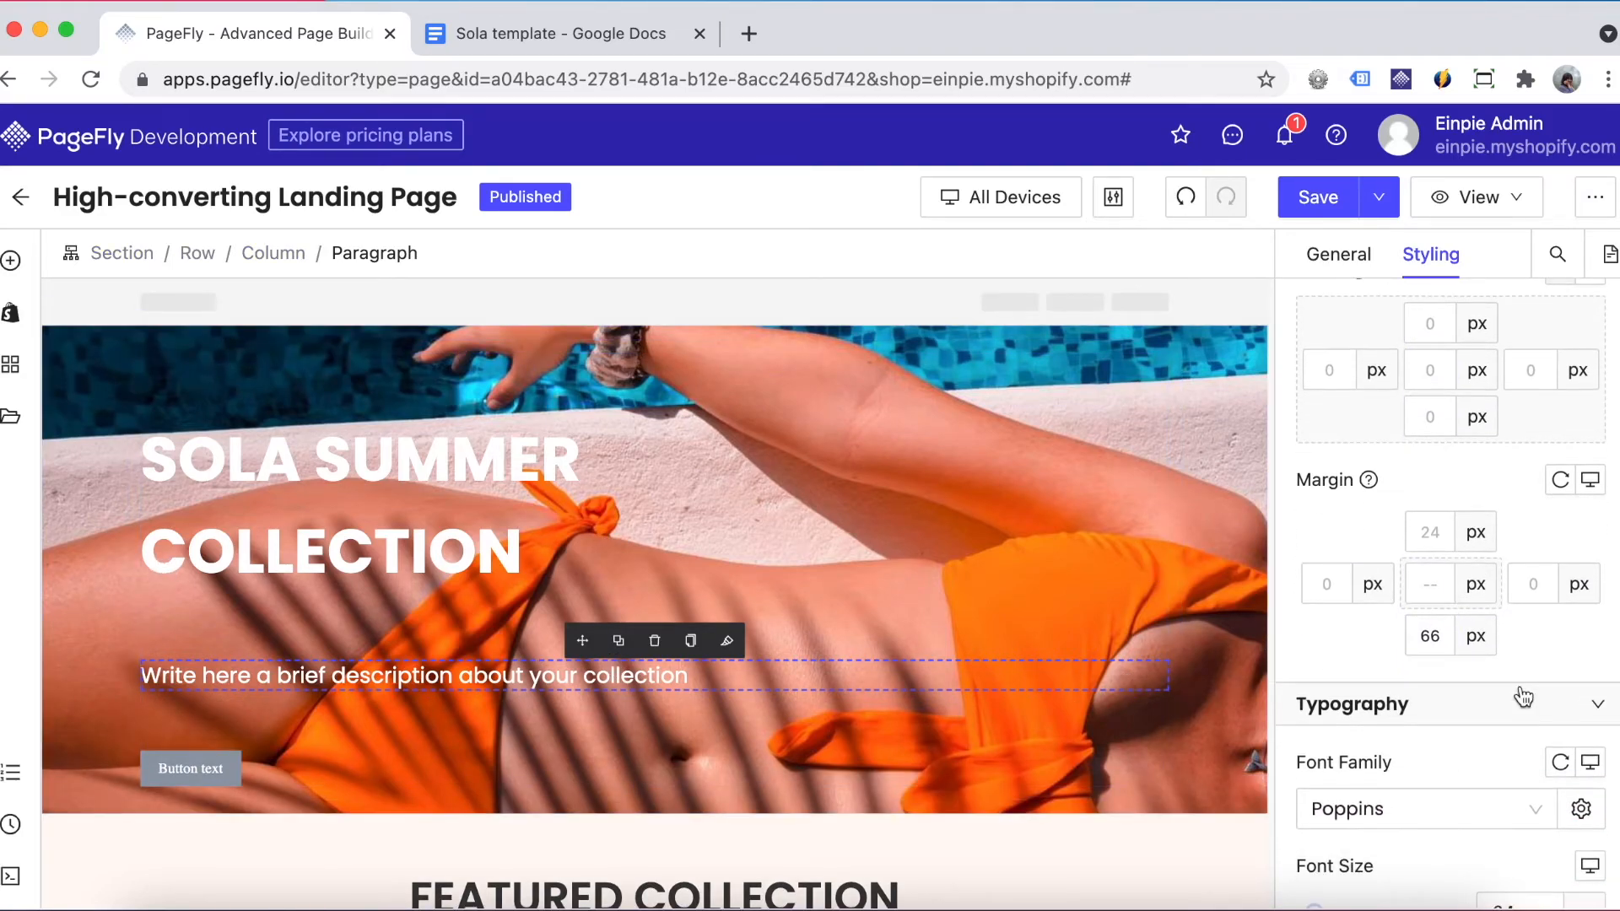
- Change the button's text to "SHOP NOW"
left_click(227, 778)
left_click(1340, 254)
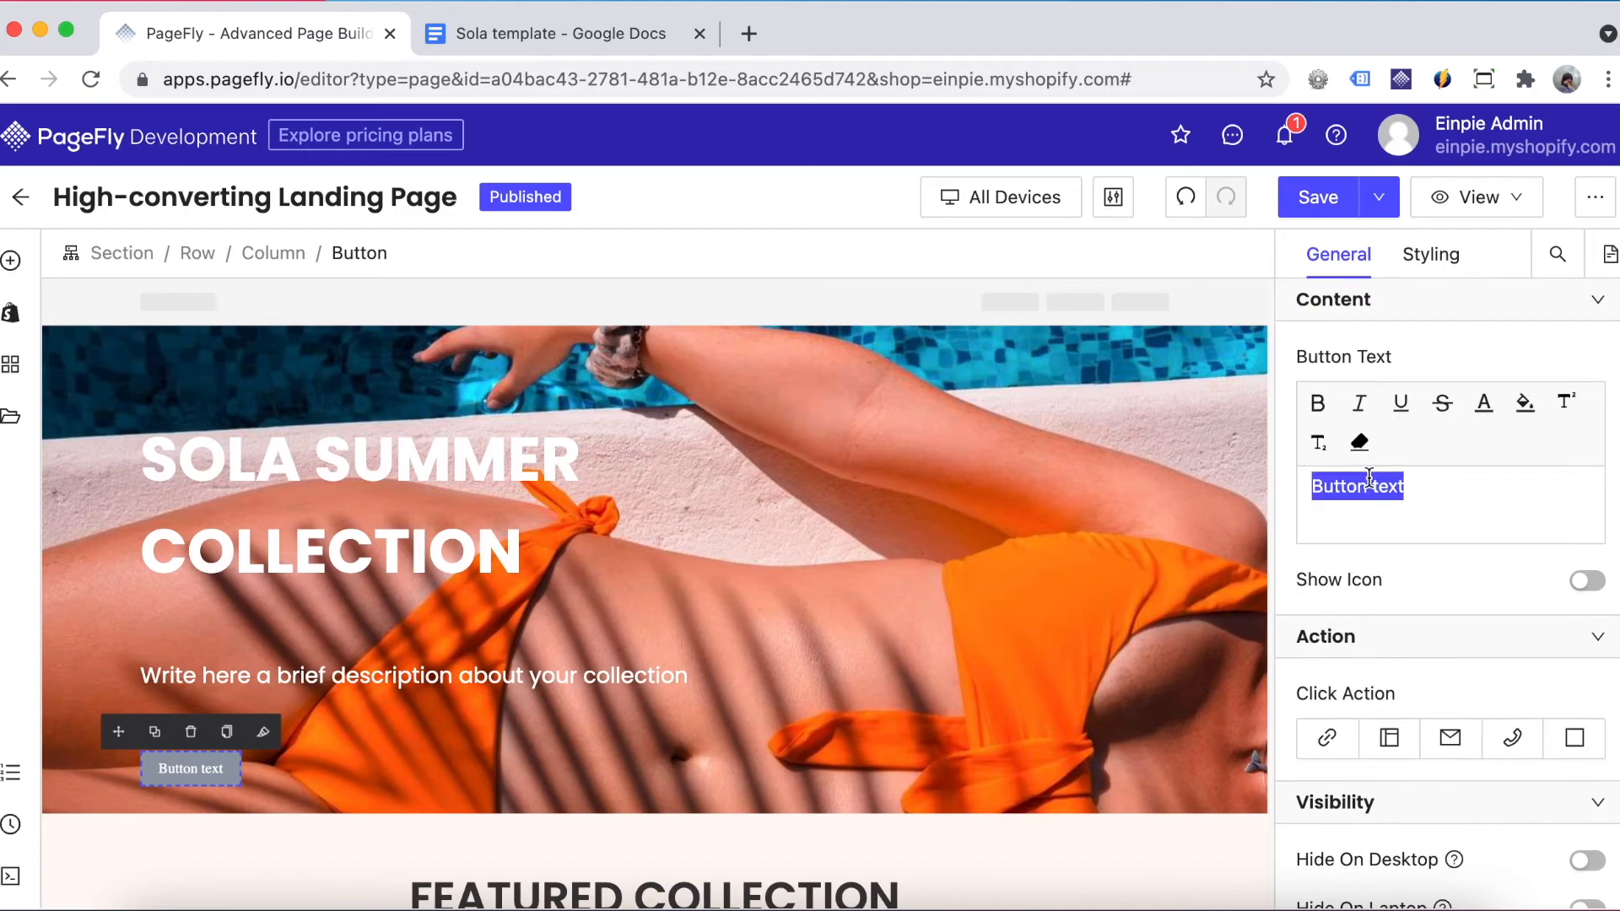
type("sh")
key("BackSpace")
key("BackSpace")
type("SHOP NOW")
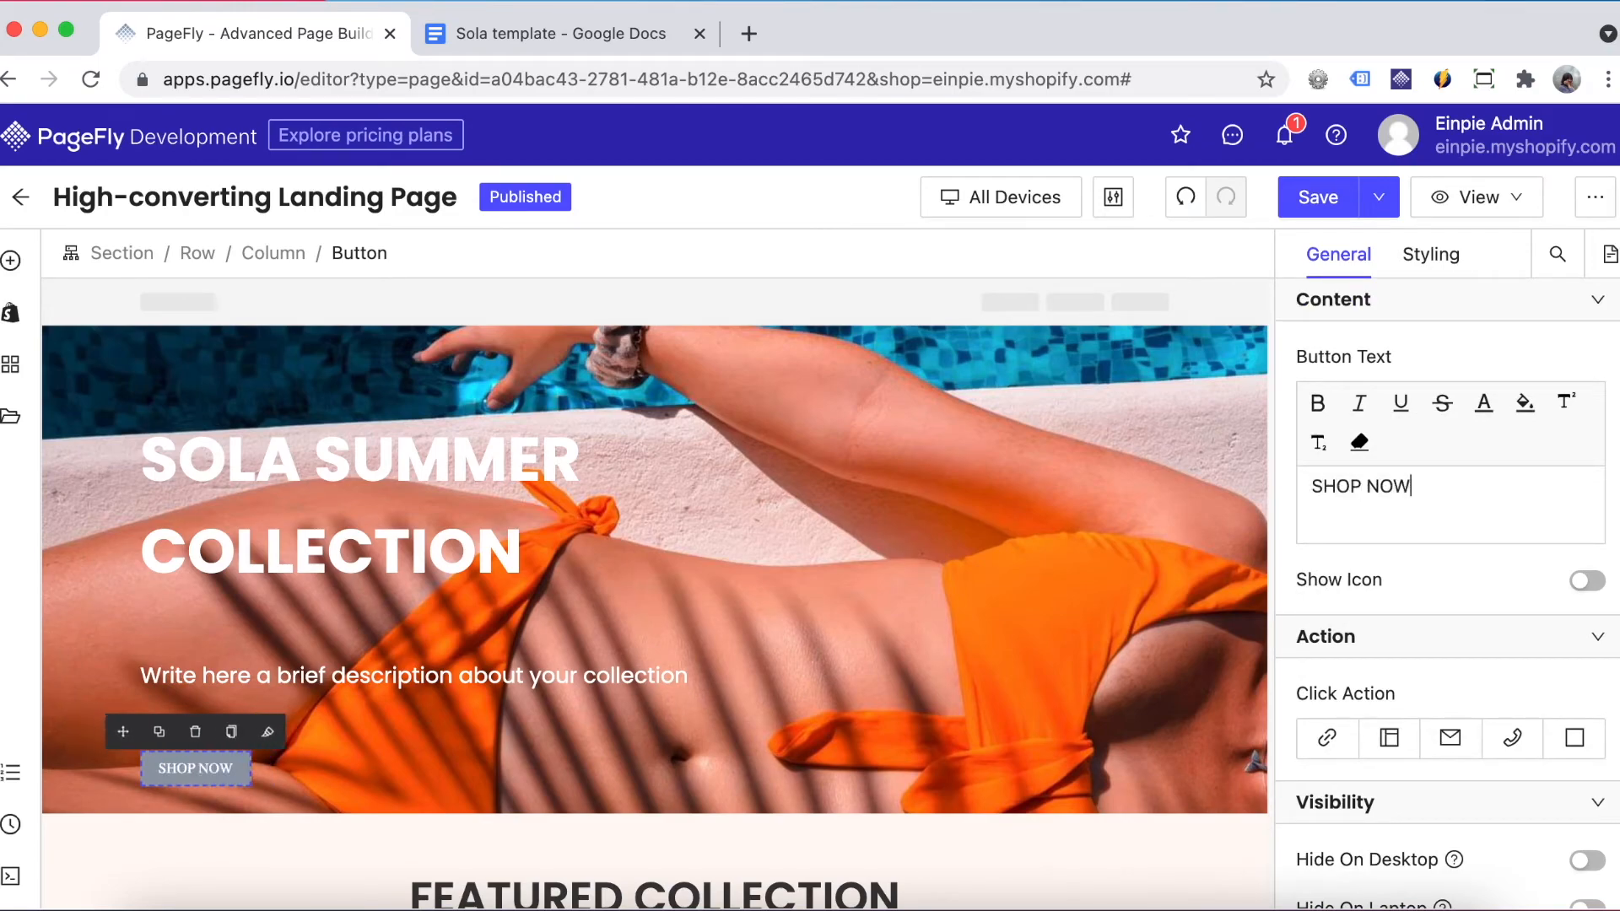
- Set the SHOP NOW button's background color to rgb(253, 104, 1), copied as Background color 3 from the Sola template Google Doc
left_click(1427, 257)
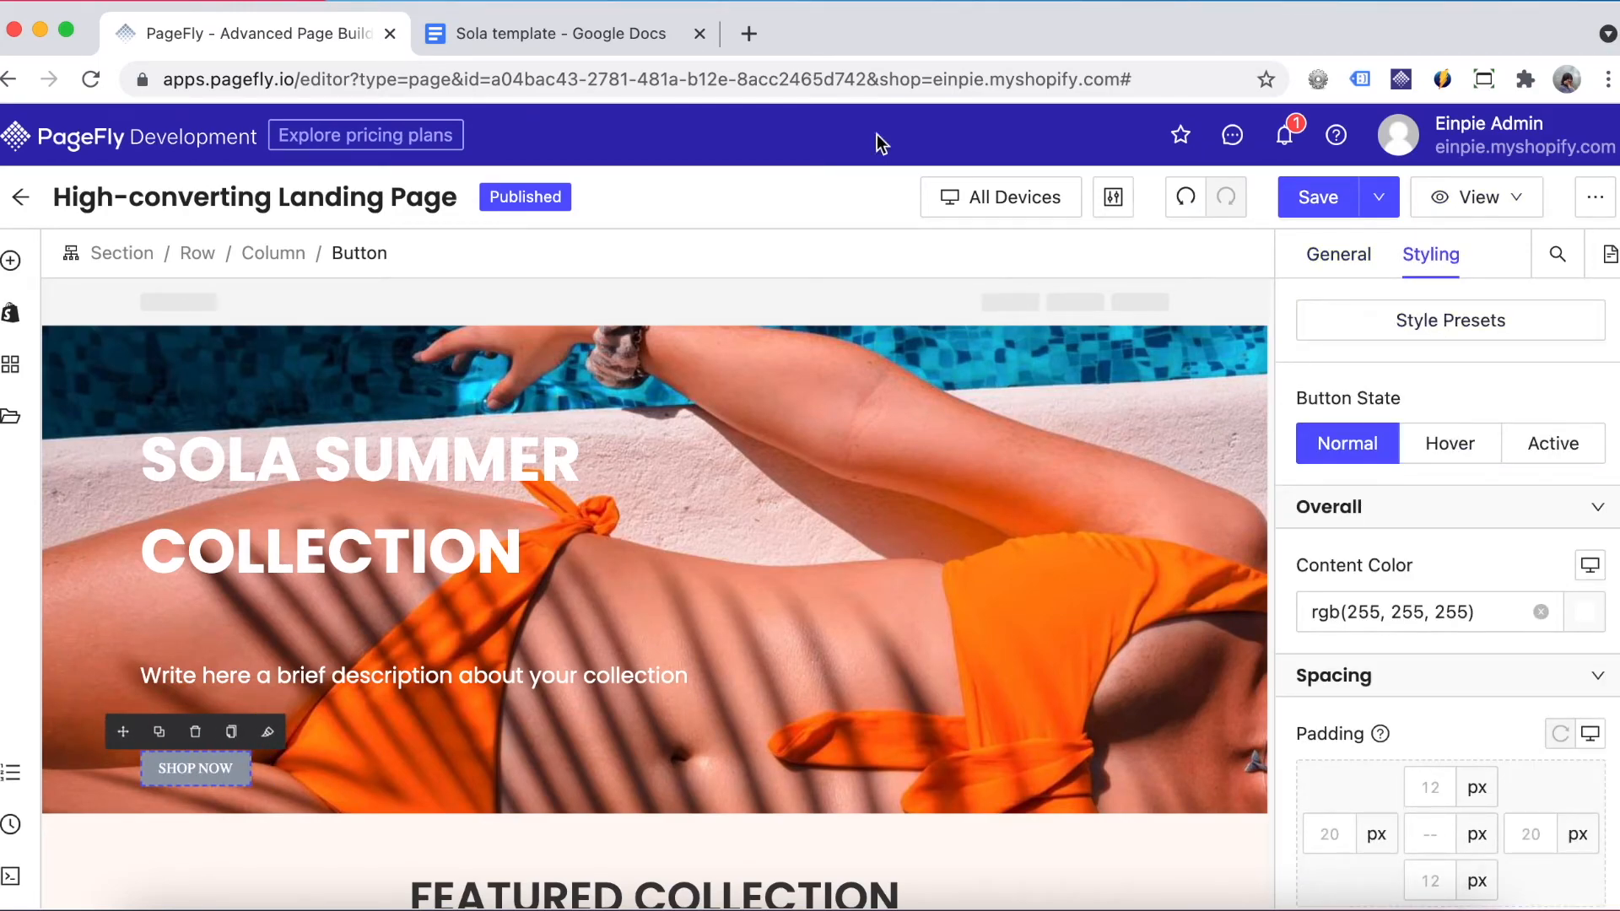
left_click(548, 33)
left_click_drag(709, 346, 620, 348)
key("super+c")
left_click(312, 38)
scroll(1332, 417, "down", 10)
left_click(1491, 443)
key("super+v")
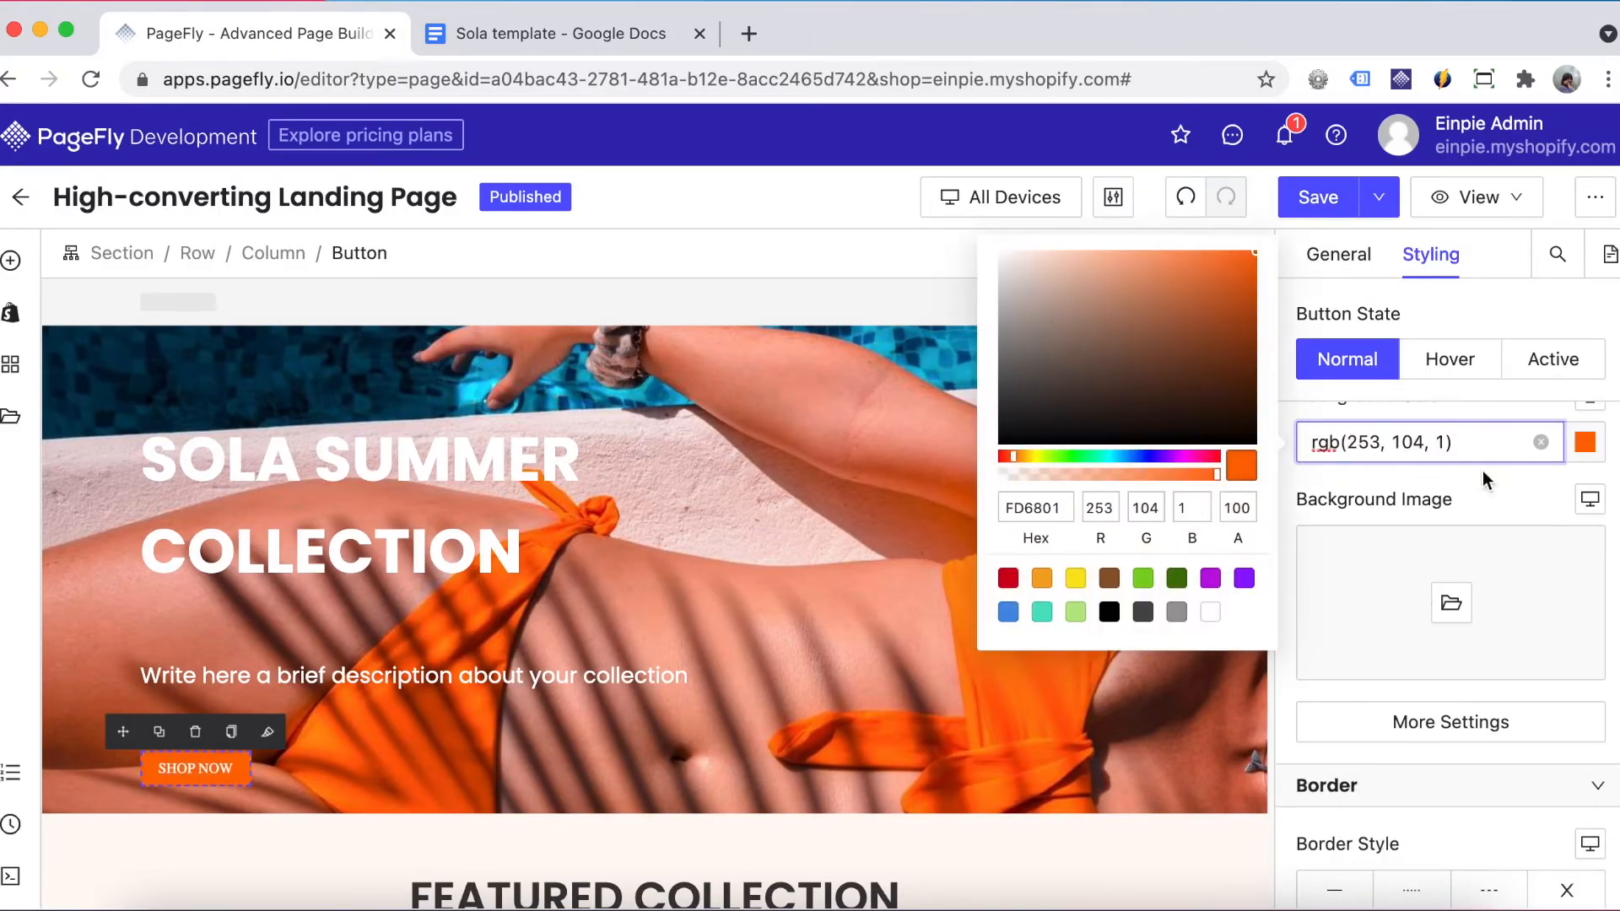
- Set the SHOP NOW button's font to Poppins at 24 px
scroll(1486, 484, "up", 5)
left_click(1386, 591)
left_click(1367, 555)
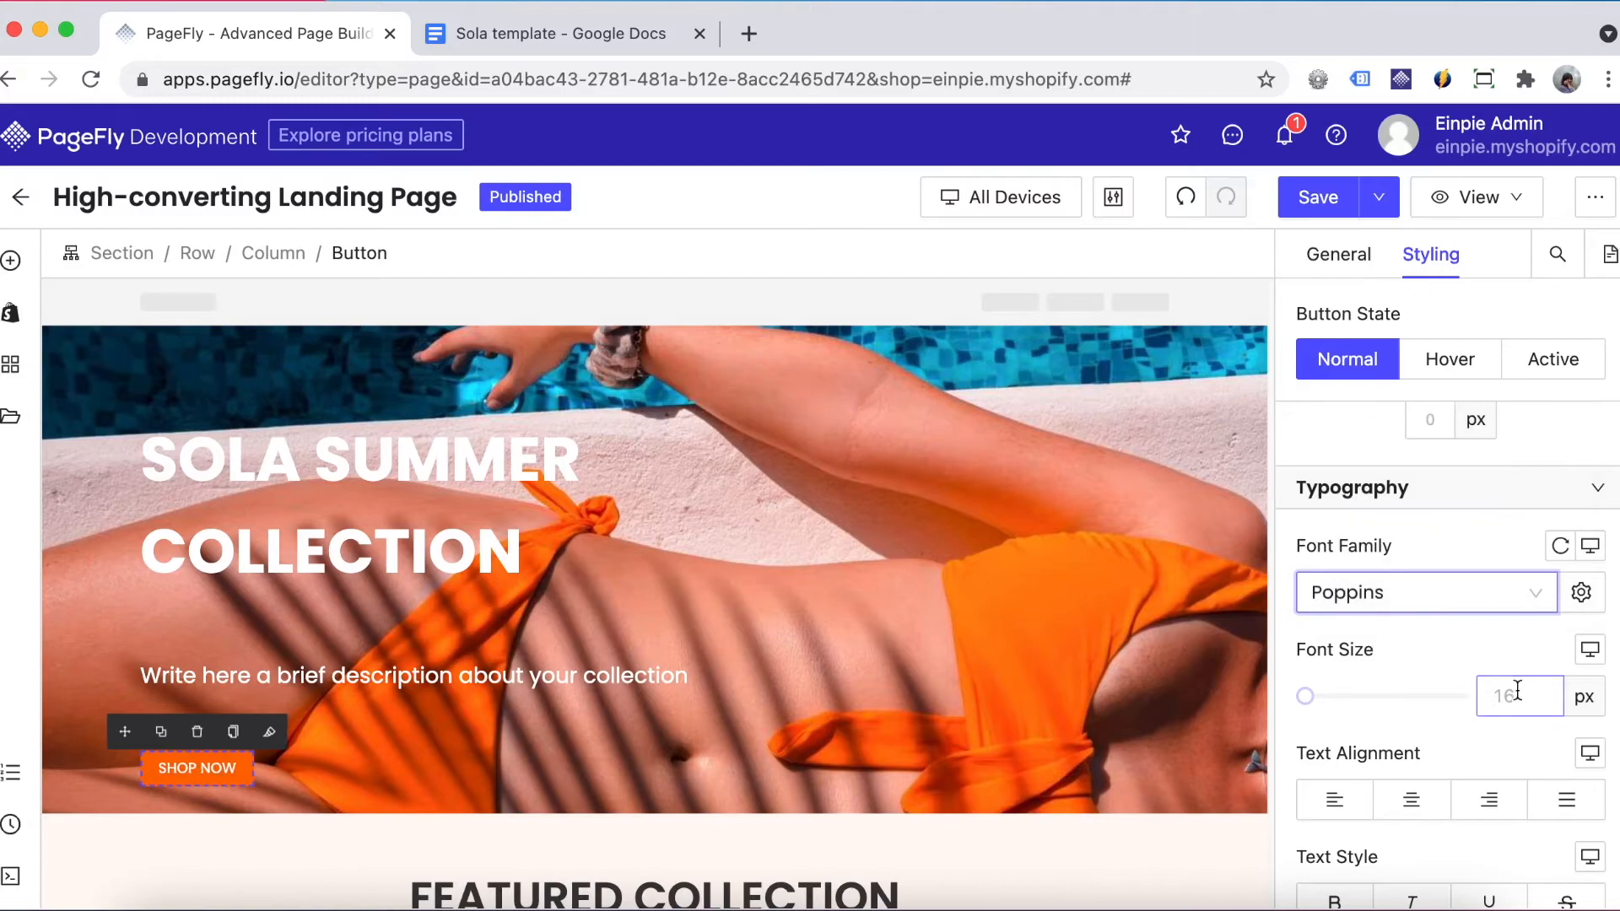
left_click(1515, 695)
type("24")
left_click(1510, 647)
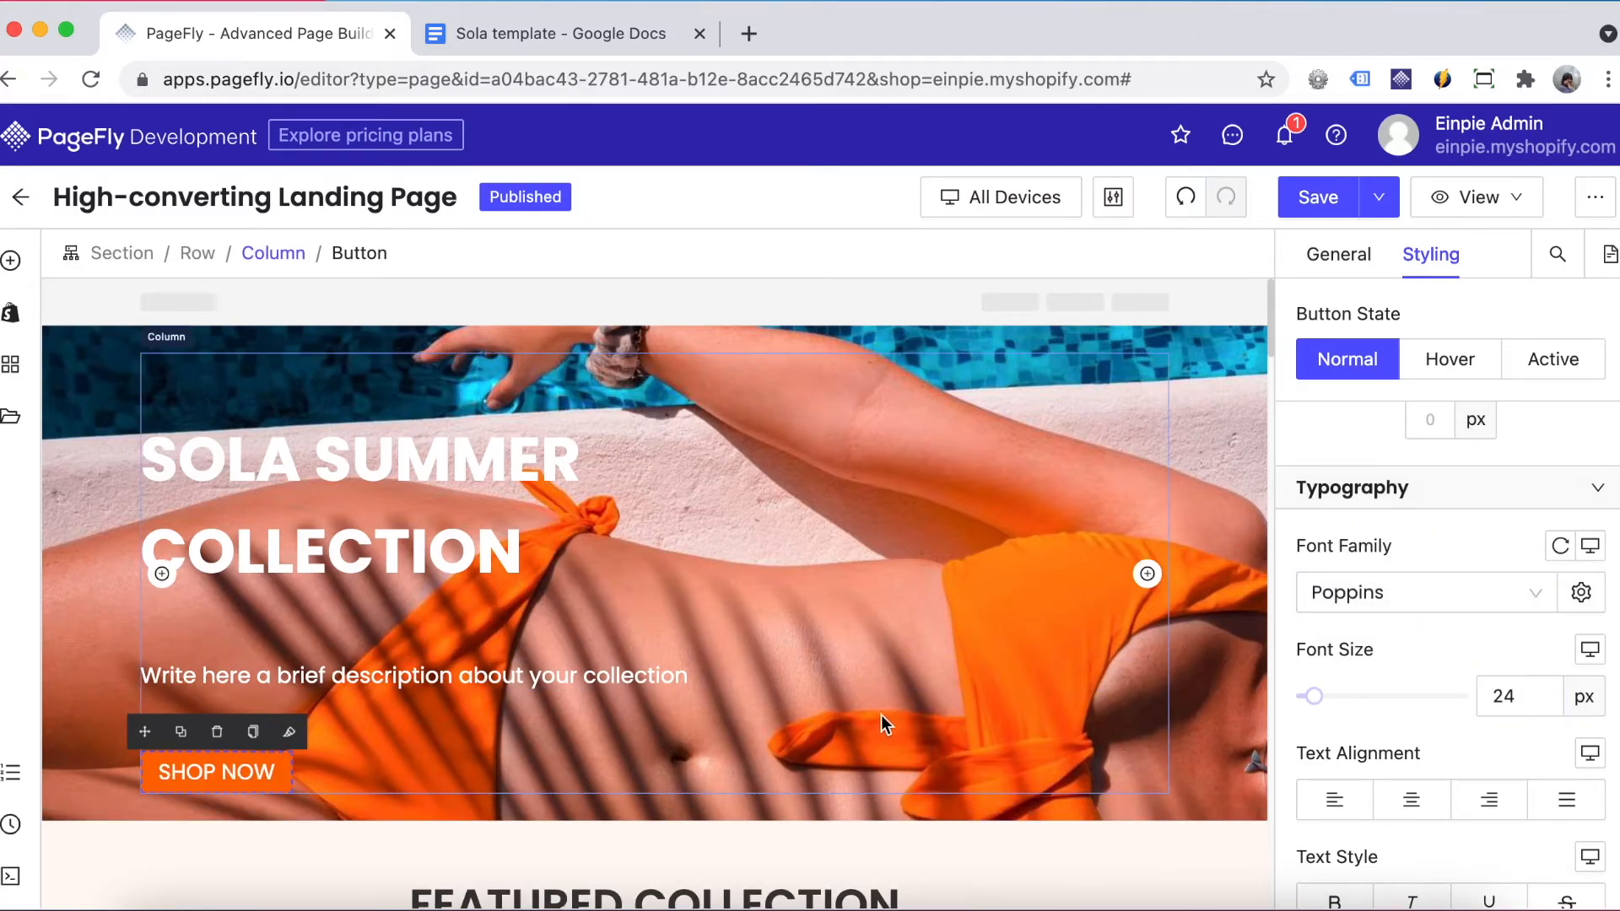
- Set the SHOP NOW button's padding to 14 px top and bottom and 75 px left and right
scroll(1460, 582, "up", 8)
scroll(1434, 675, "down", 2)
left_click(1430, 613)
type("14")
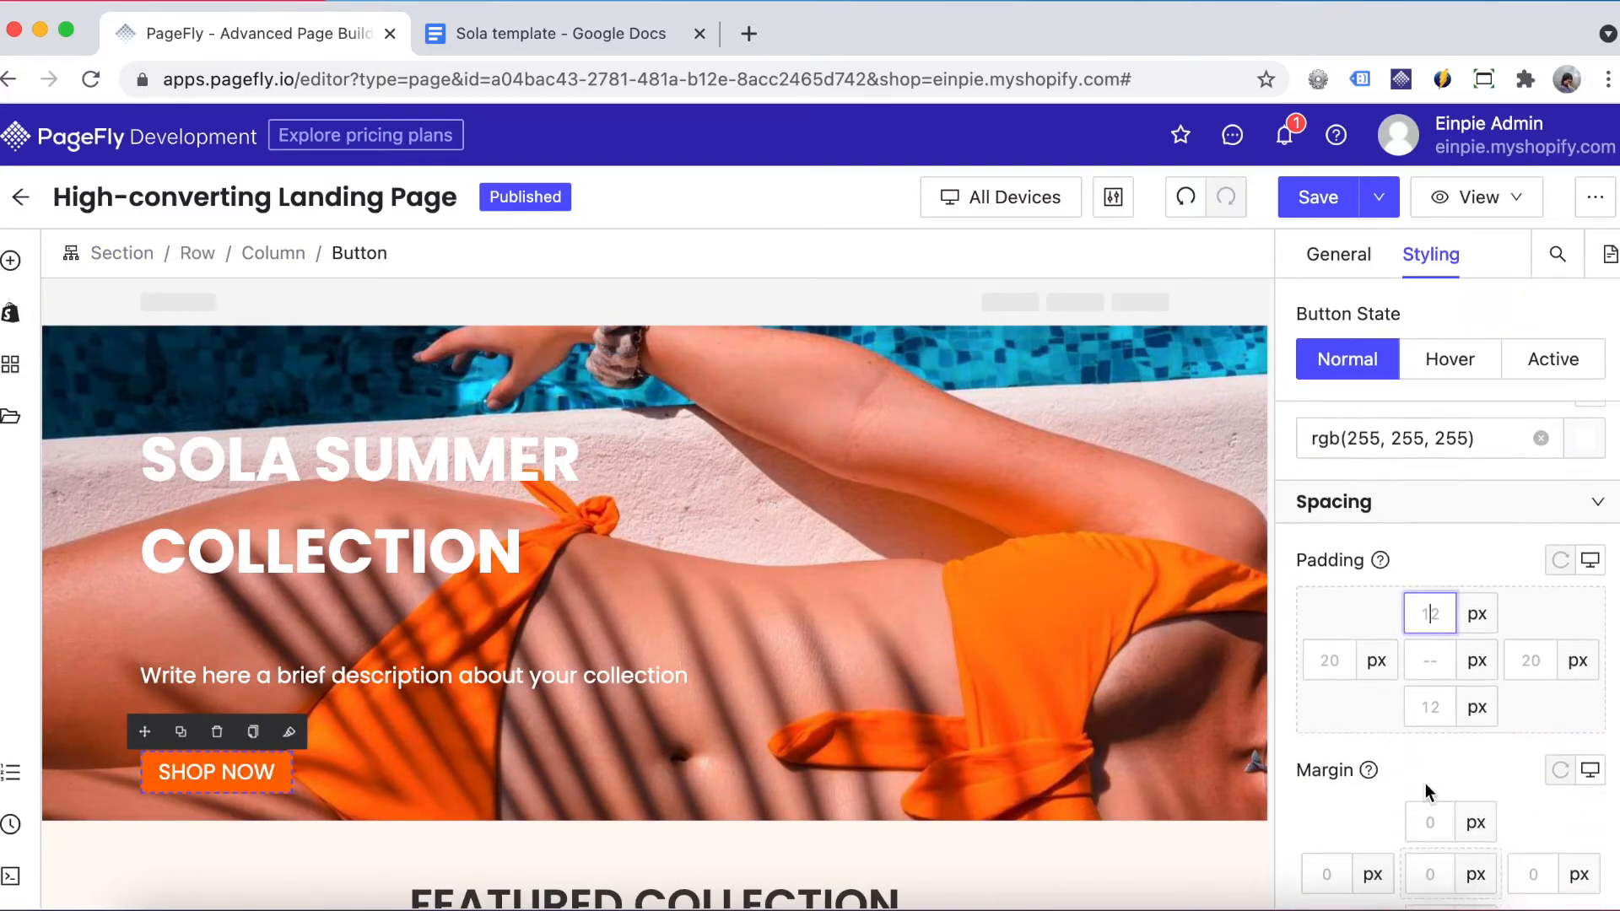
left_click(1429, 713)
type("14")
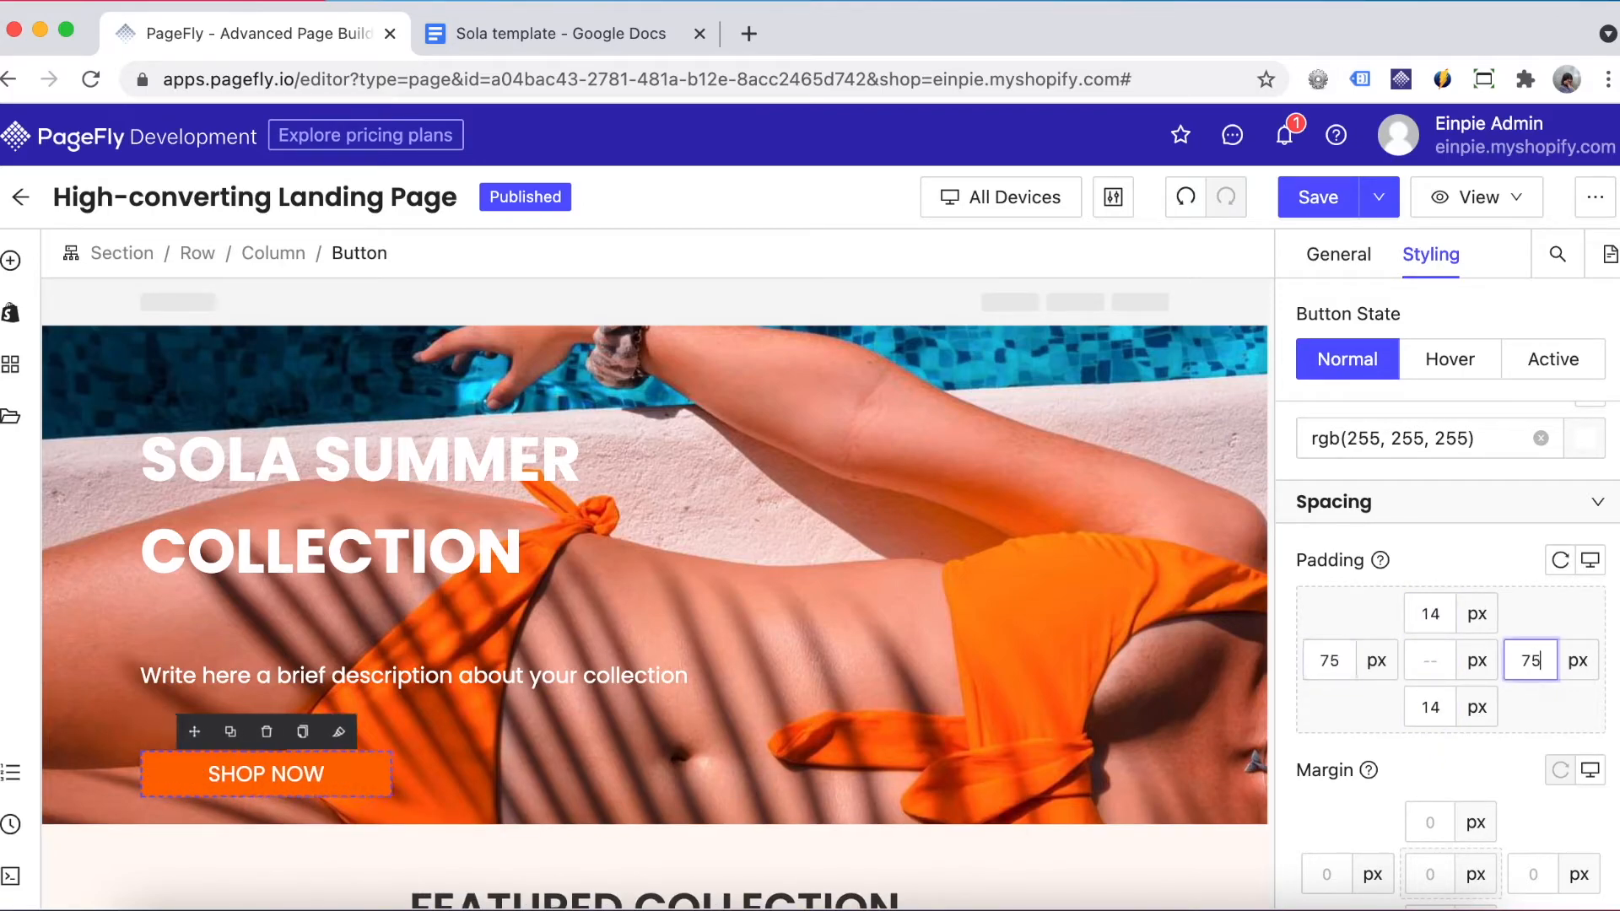
- Set the SOLA SUMMER COLLECTION heading's bottom margin to 26 px
left_click(273, 253)
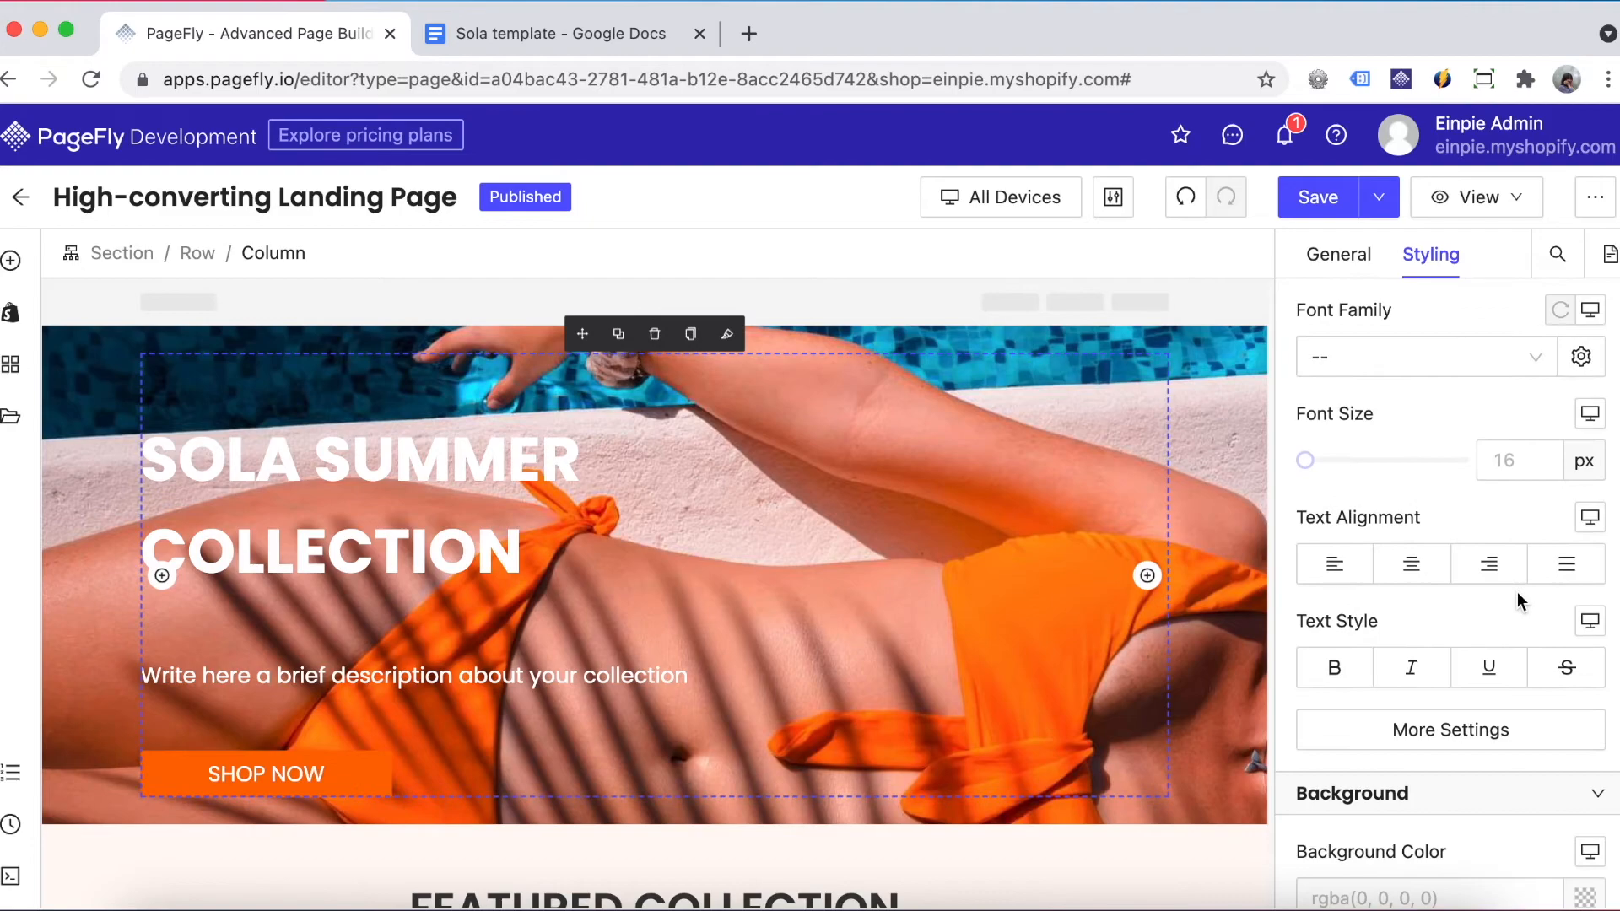
left_click(438, 550)
scroll(1441, 520, "down", 8)
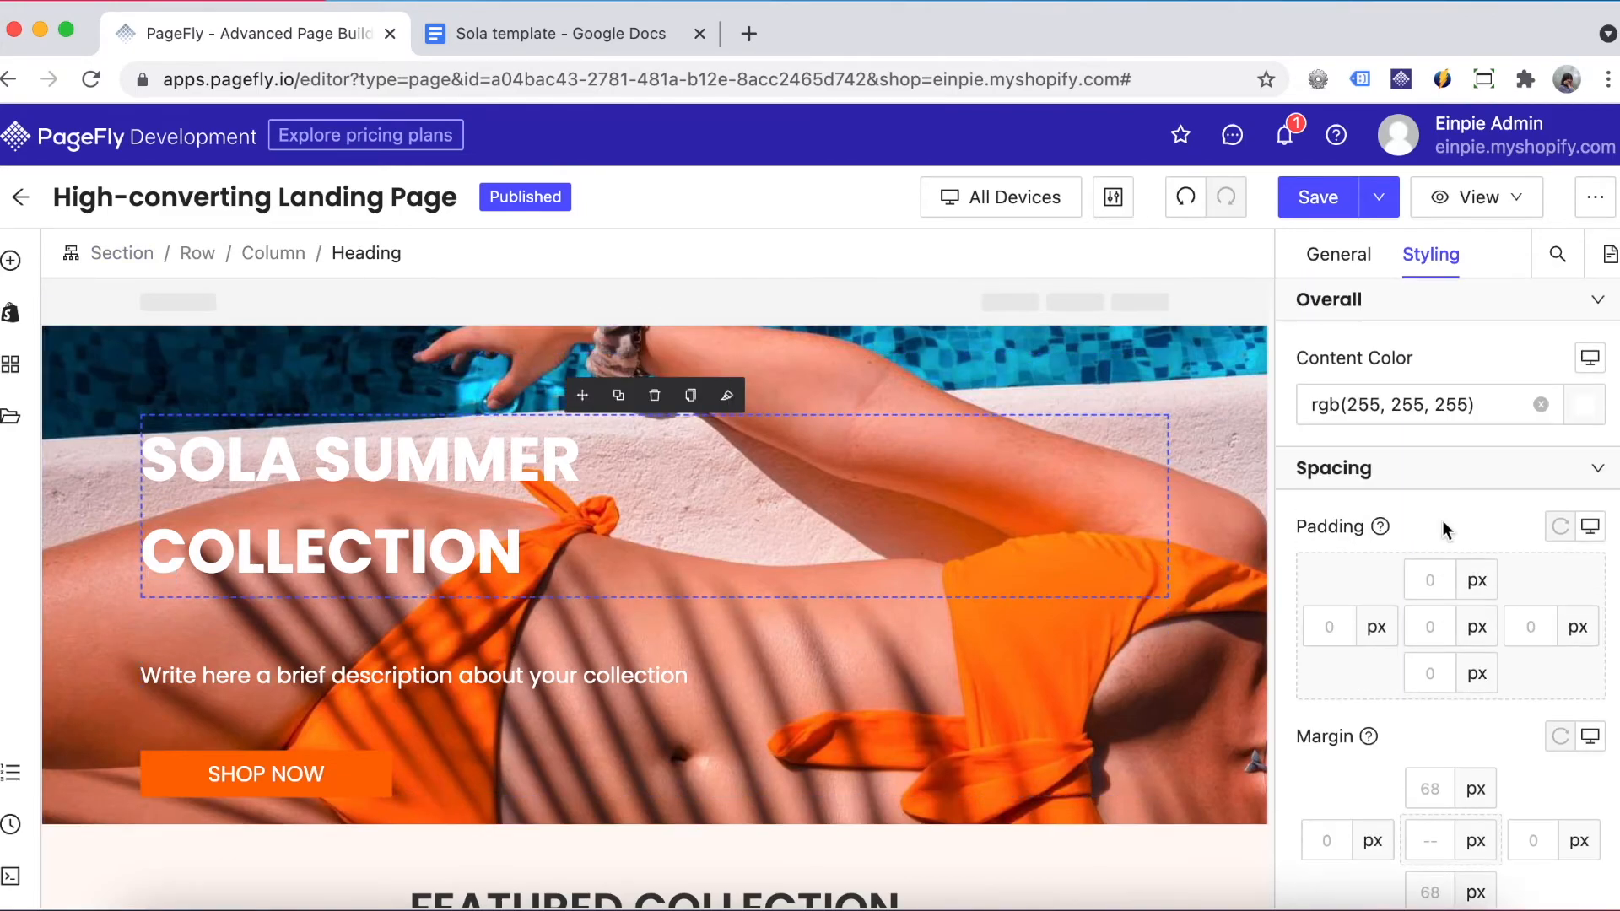
left_click(1429, 710)
type("26")
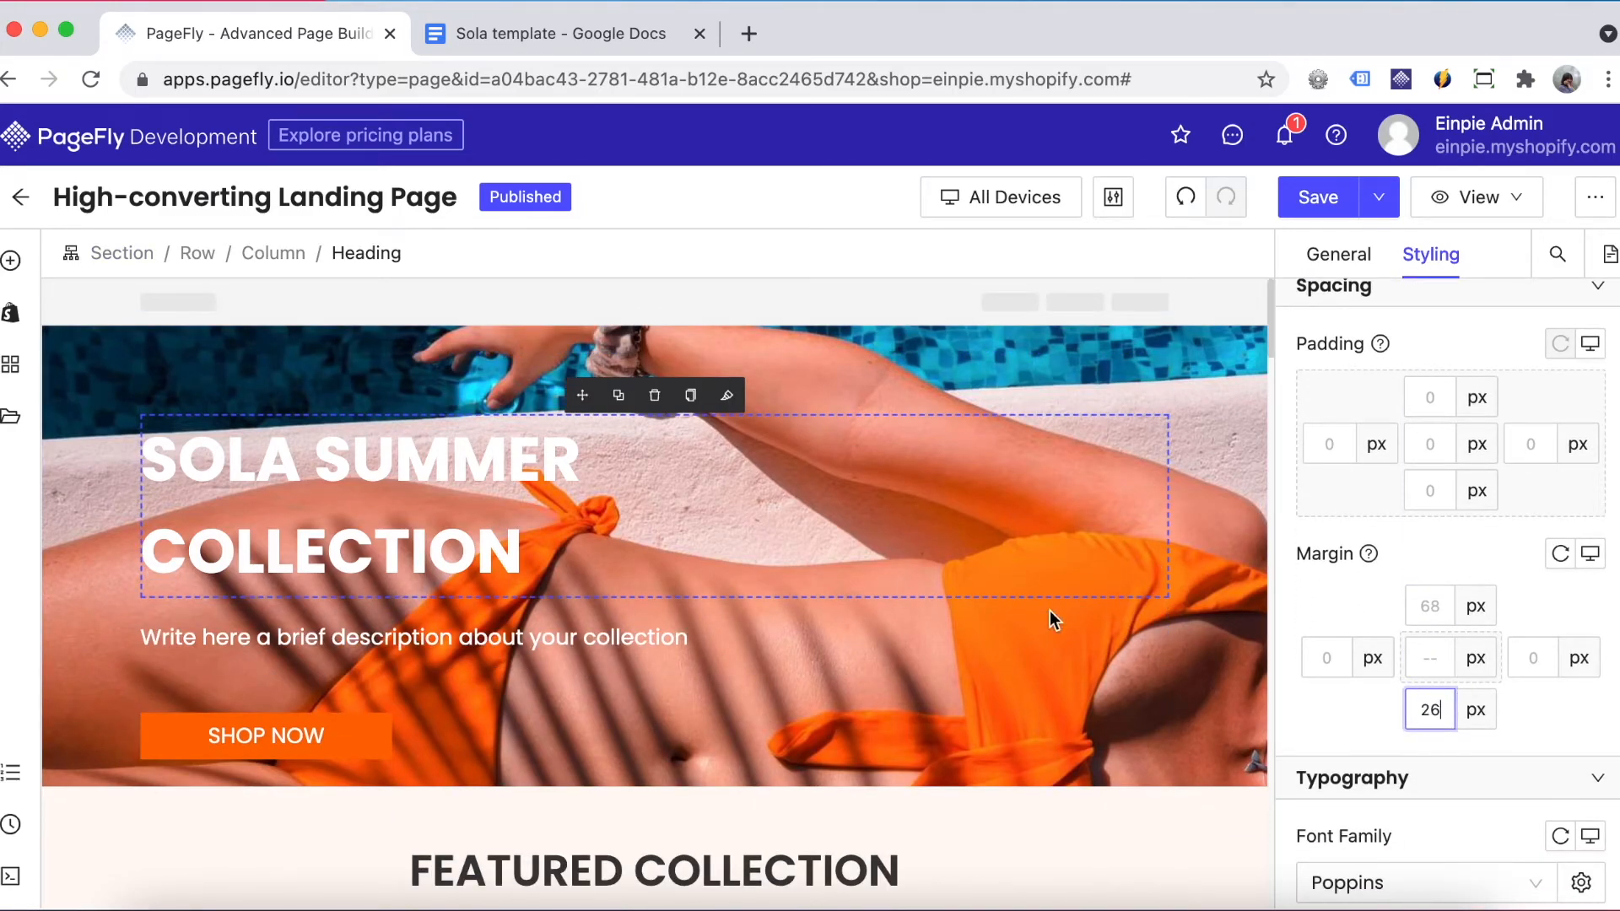
- Center-align the content of the column holding the heading, paragraph and button
left_click(271, 255)
scroll(1471, 539, "down", 5)
left_click(1412, 456)
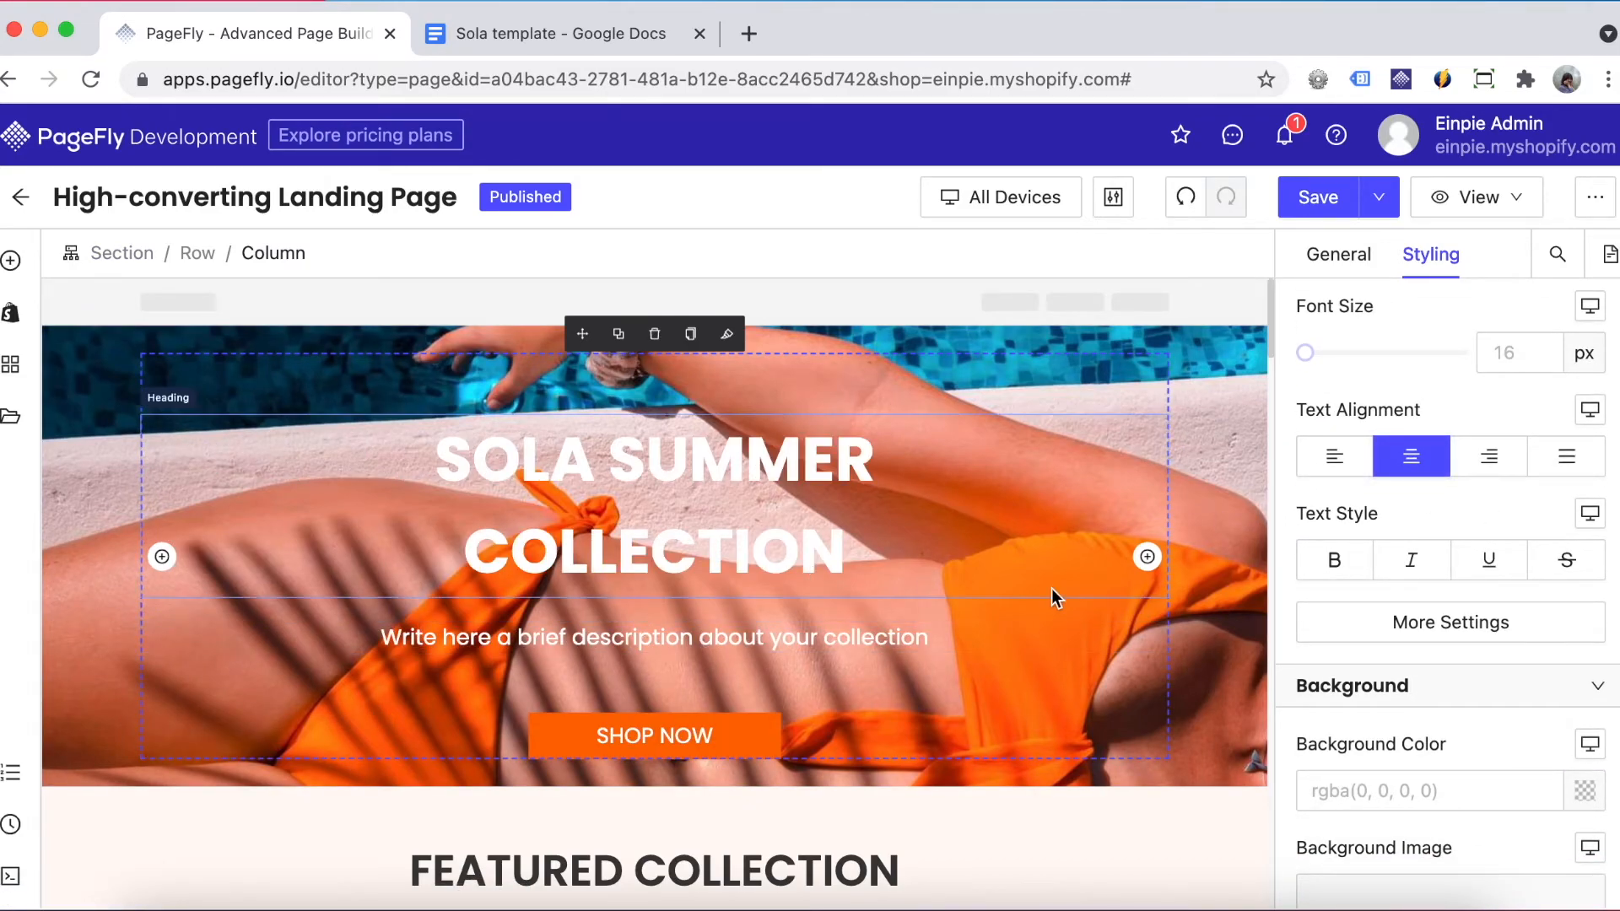
- Set the section's background image size to Cover and its position to the center
left_click(1231, 702)
scroll(1461, 614, "down", 3)
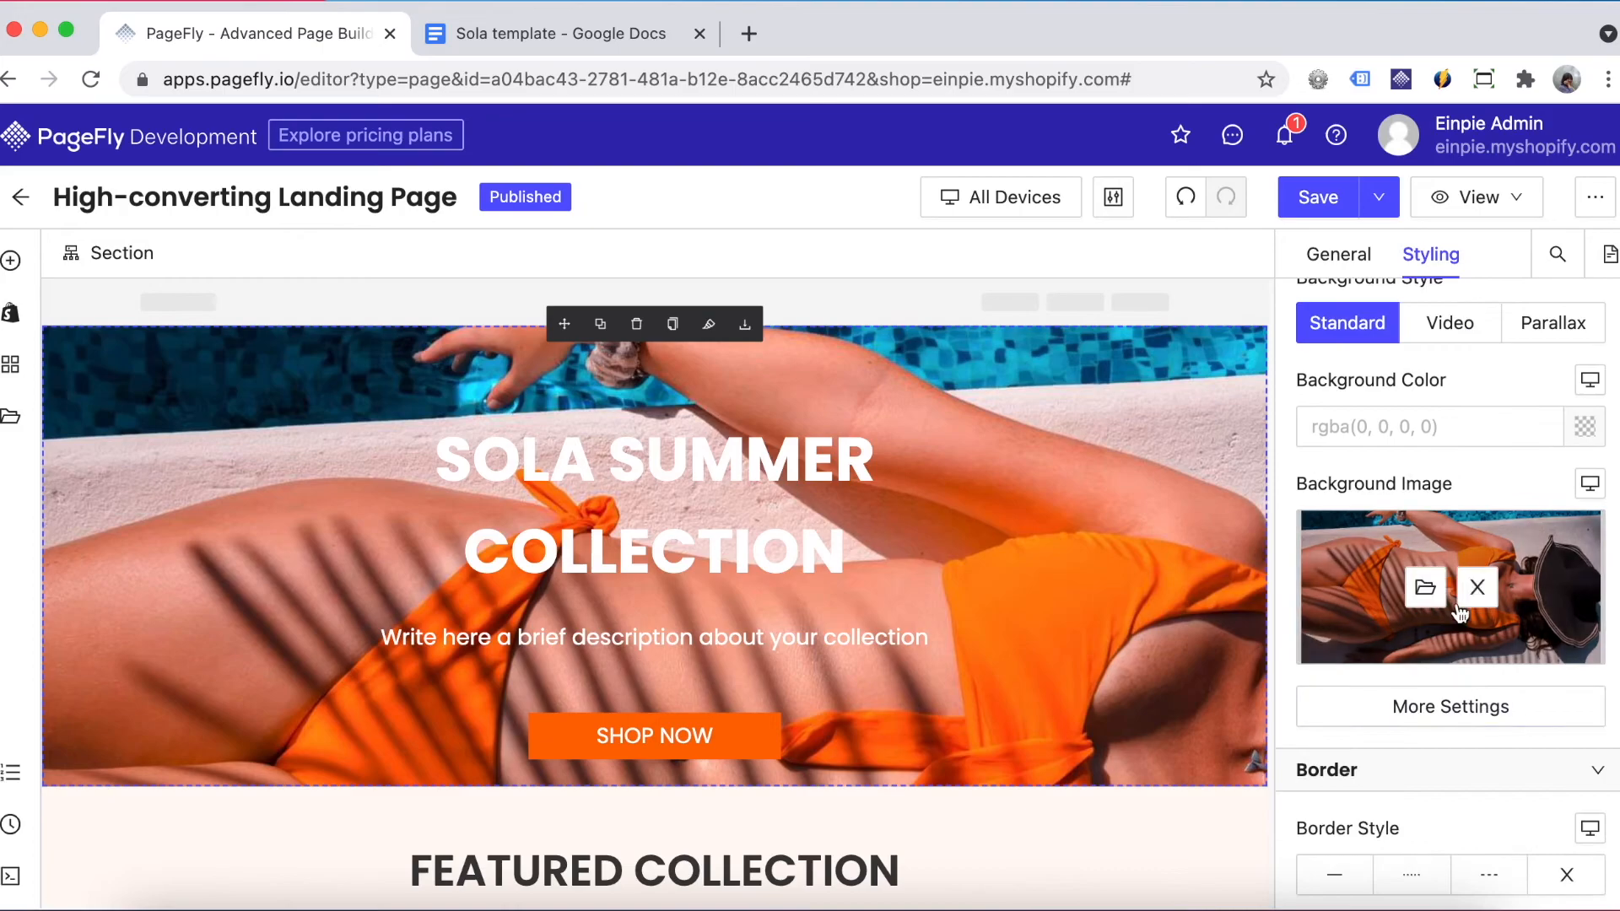
scroll(1461, 613, "down", 2)
left_click(1451, 527)
left_click(1047, 601)
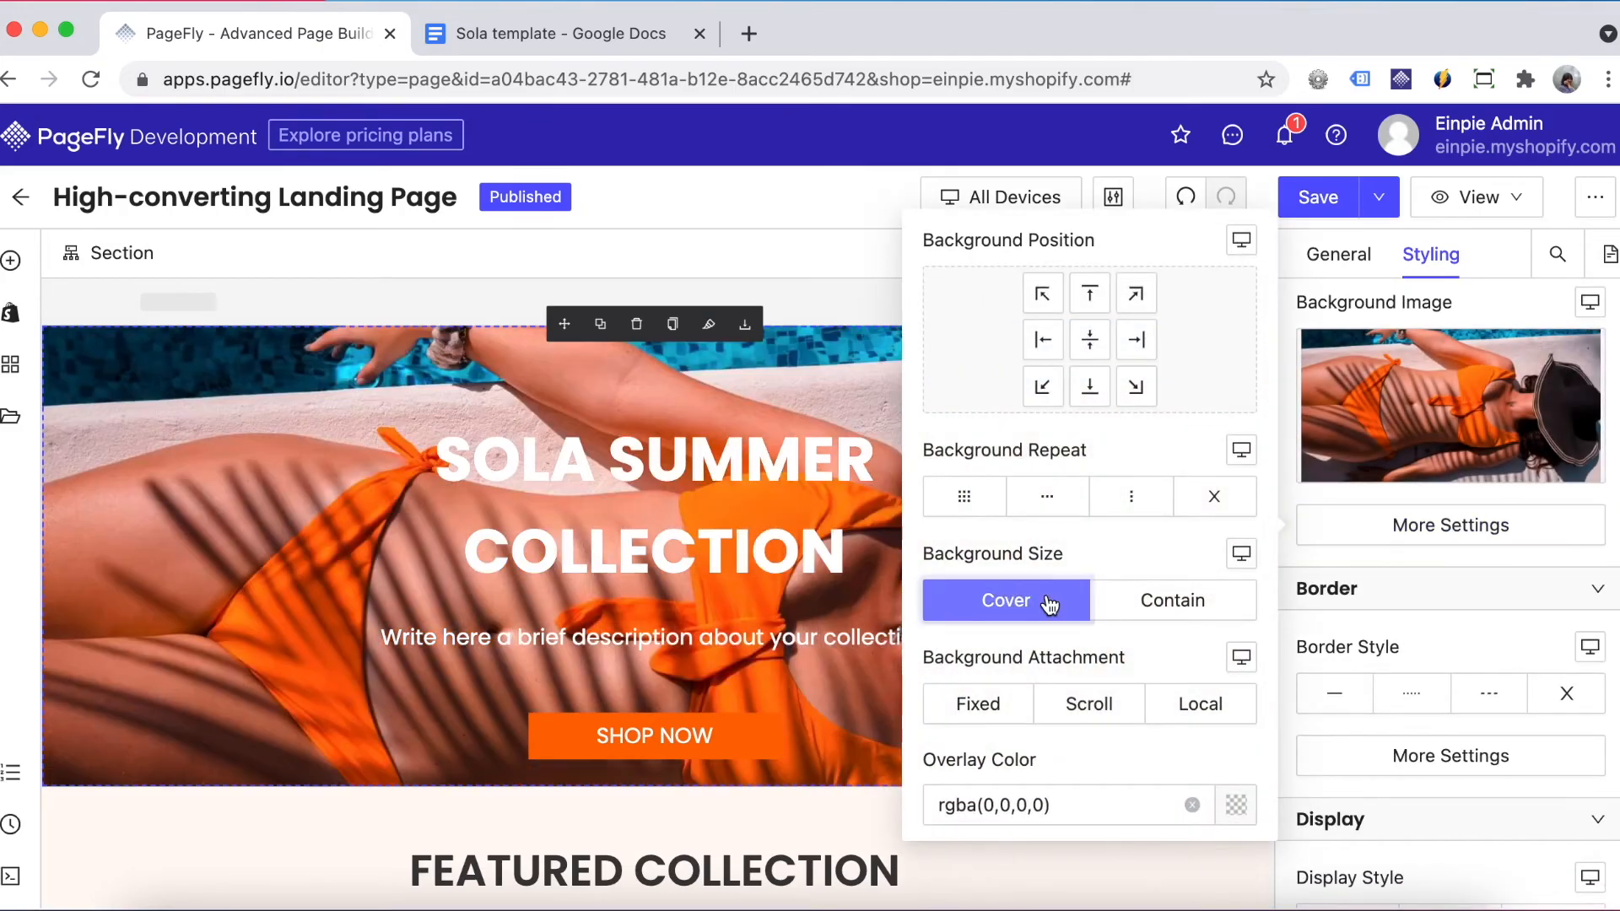
left_click(1095, 359)
- Set the SOLA SUMMER COLLECTION section's padding to 245 px top and 165 px bottom
scroll(1486, 570, "up", 5)
type("245")
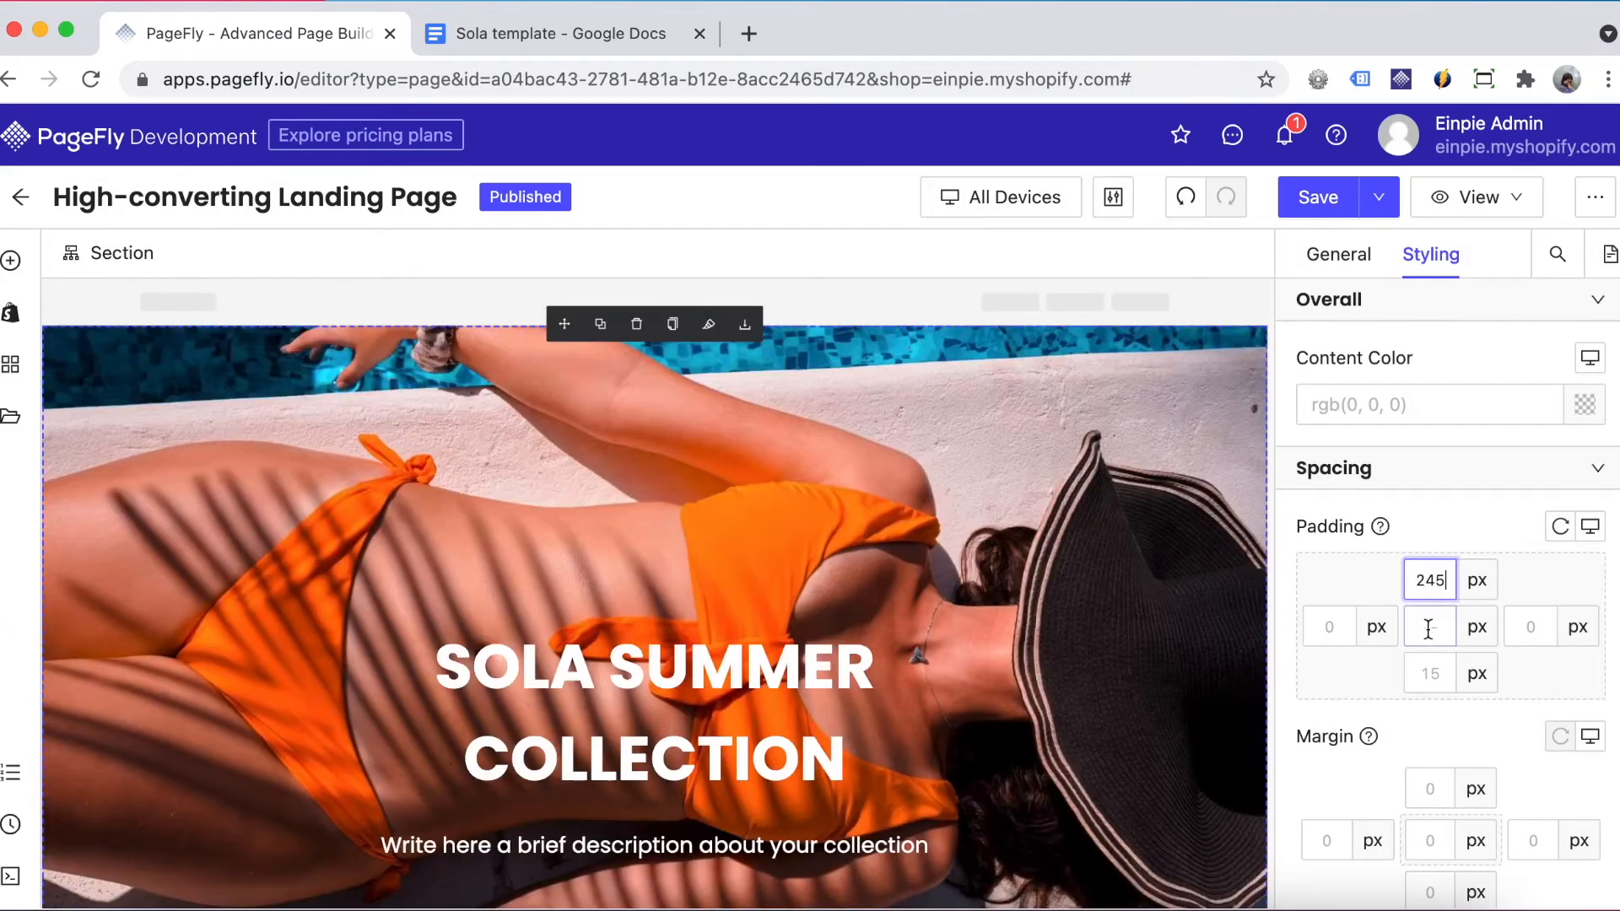
type("165")
scroll(1131, 591, "down", 5)
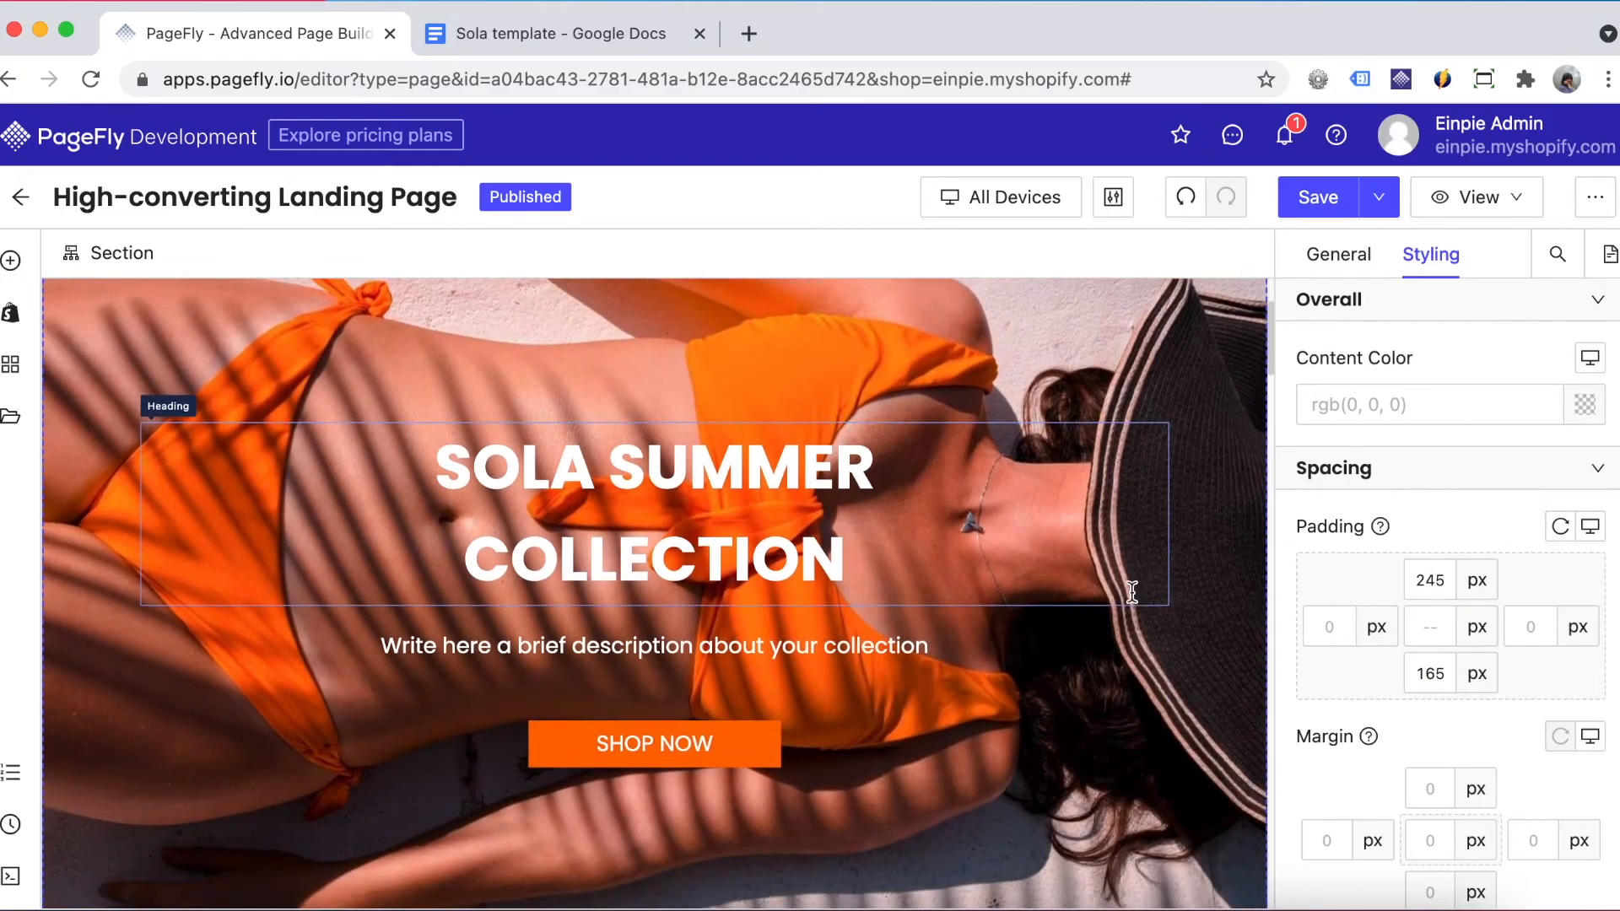
scroll(1131, 590, "up", 1)
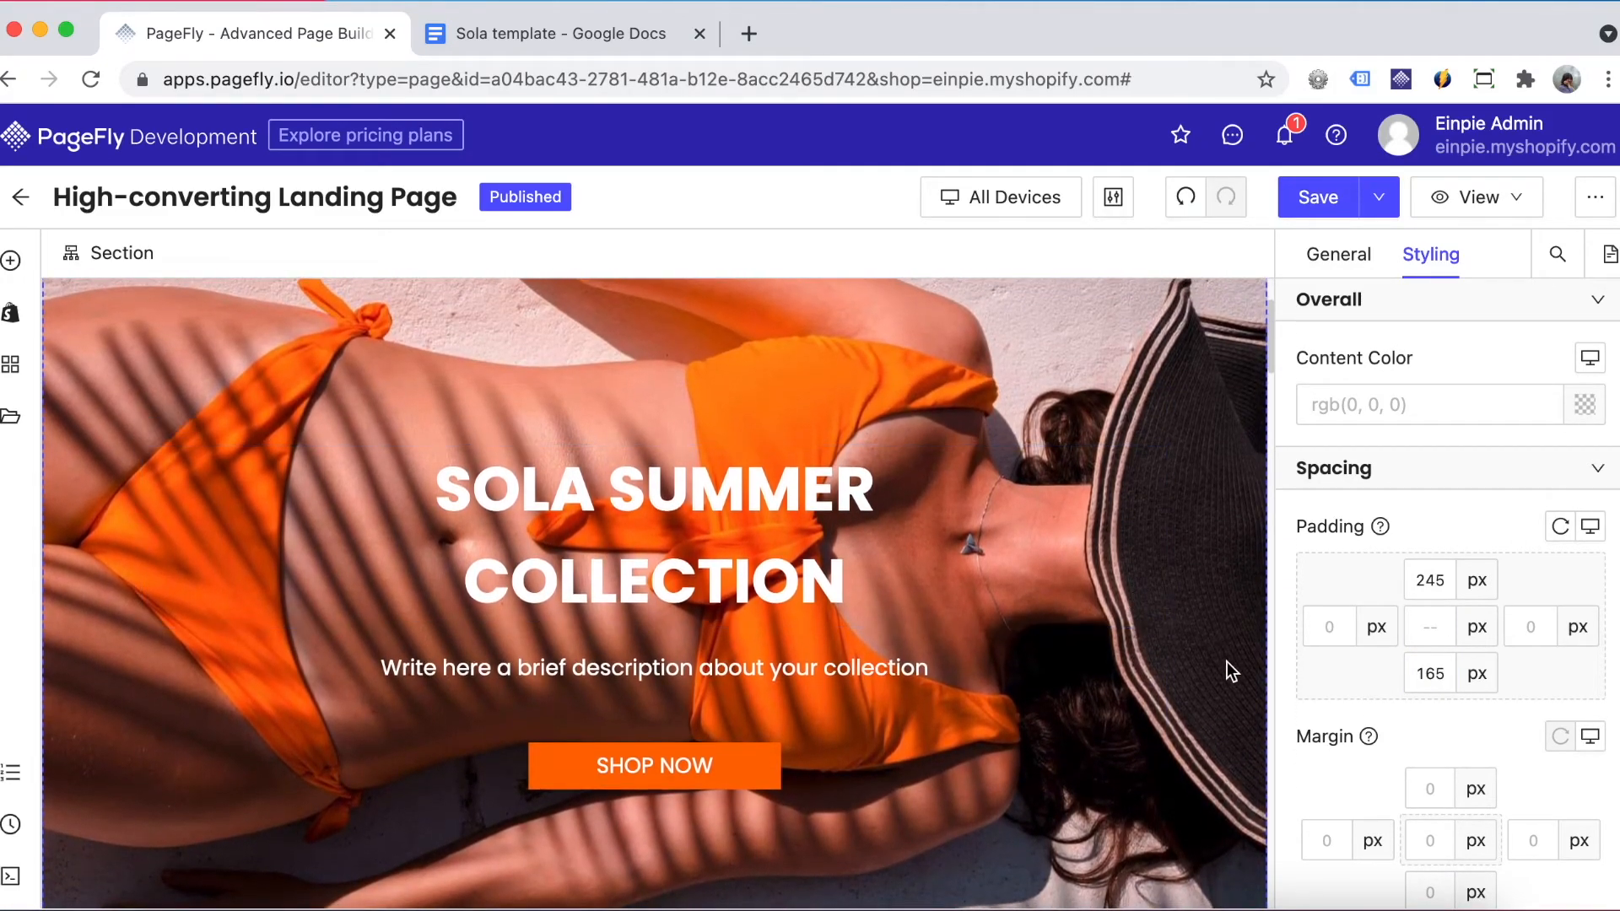
- Save and publish the High-converting Landing Page with the new section
left_click(1379, 197)
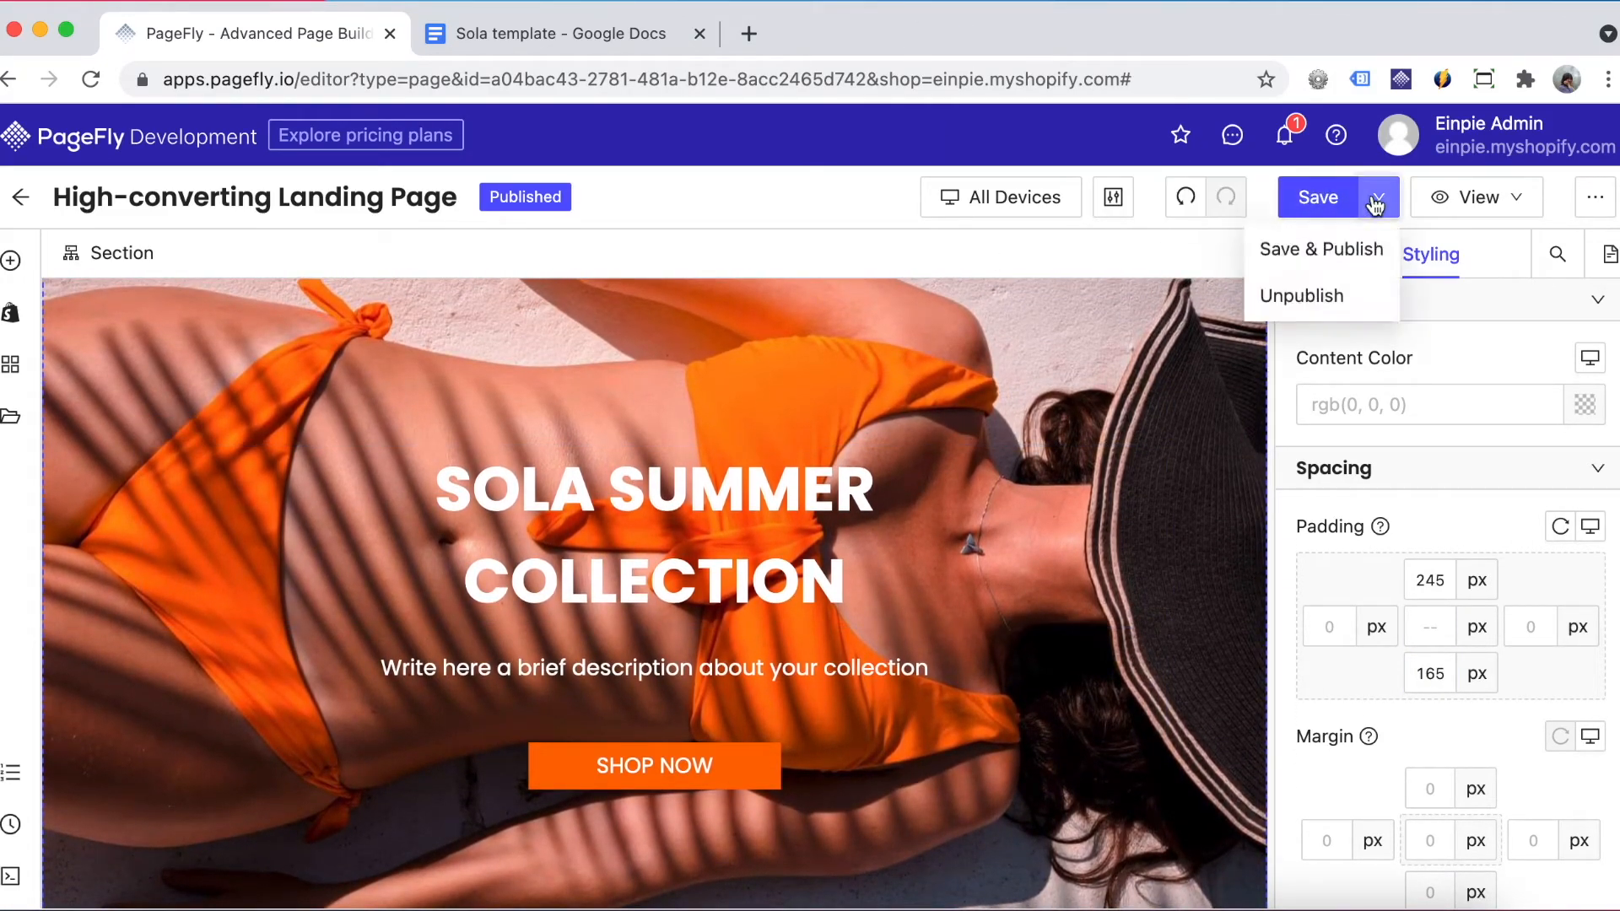
left_click(1319, 252)
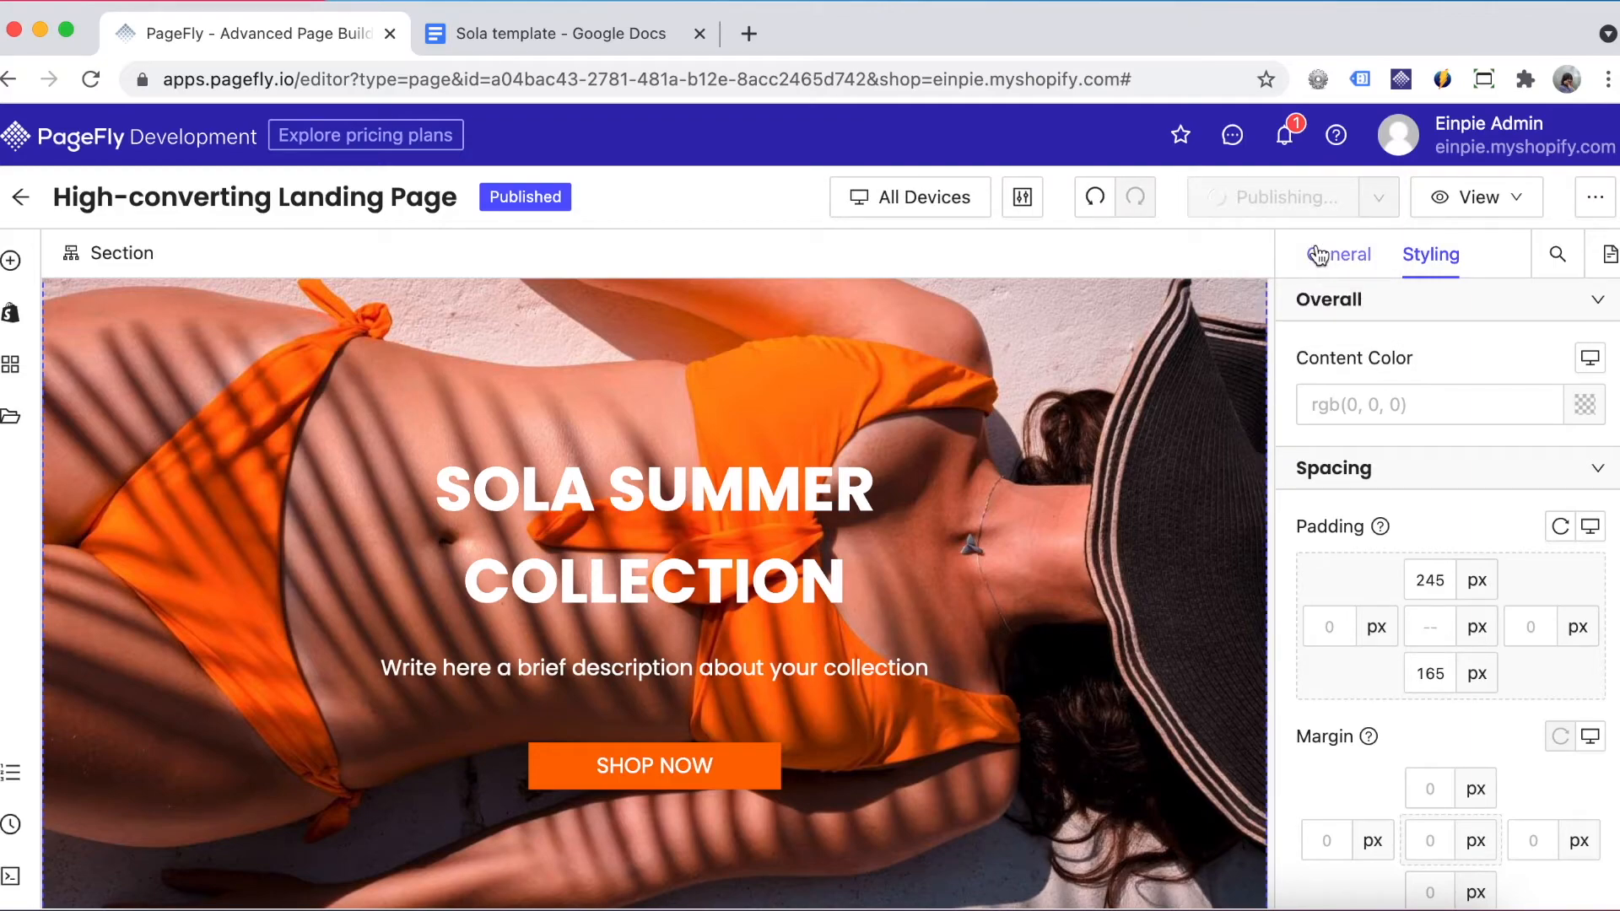